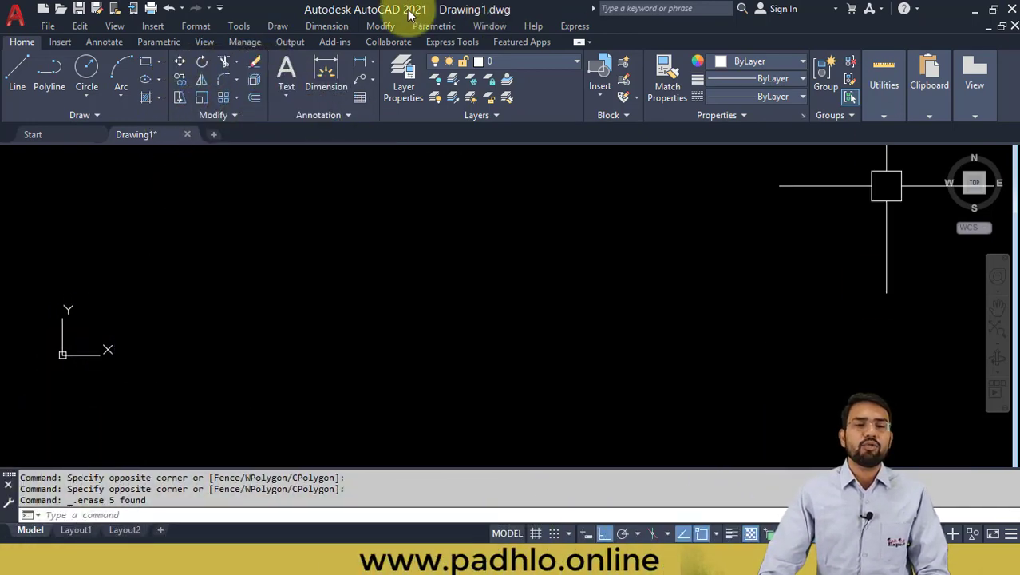
{"action": "left_click", "coordinate": [239, 26]}
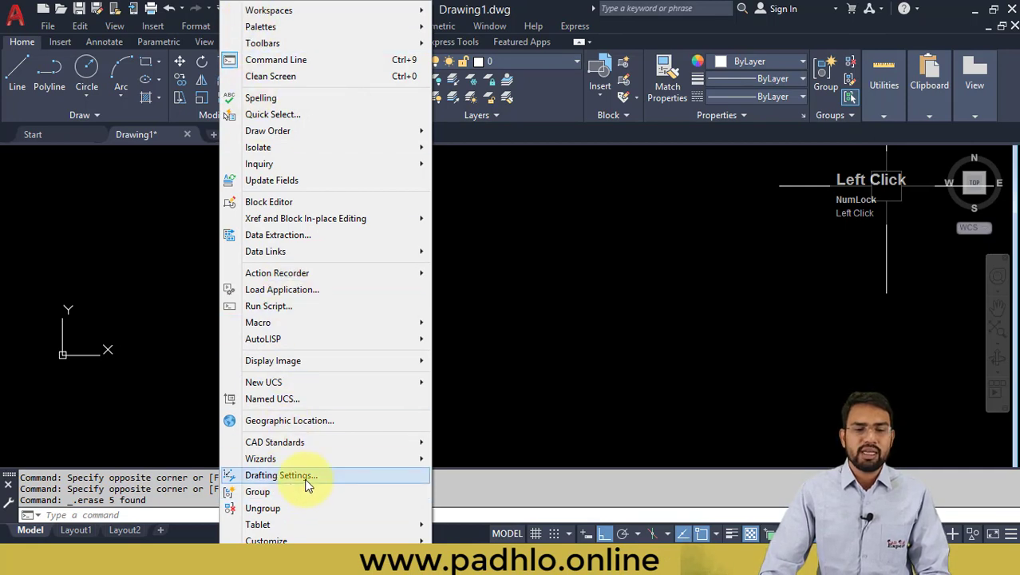
{"action": "left_click", "coordinate": [651, 278]}
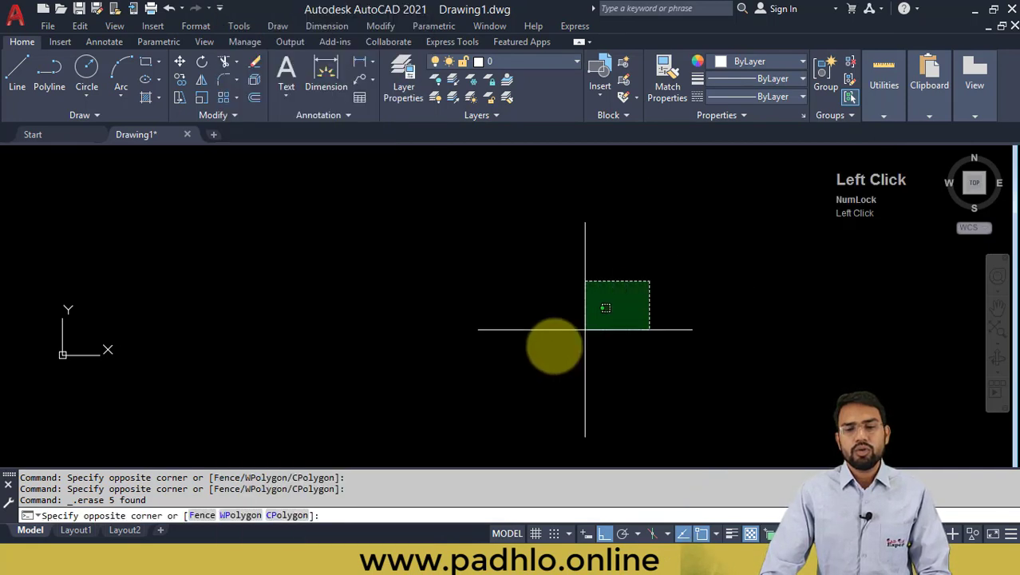
{"action": "key", "text": "Escape"}
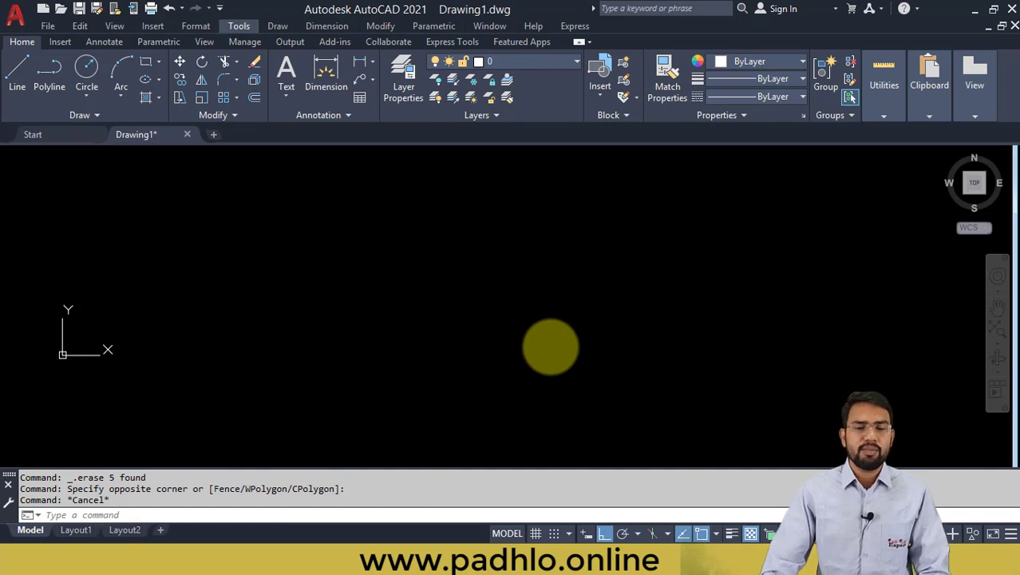
{"action": "left_click", "coordinate": [562, 320]}
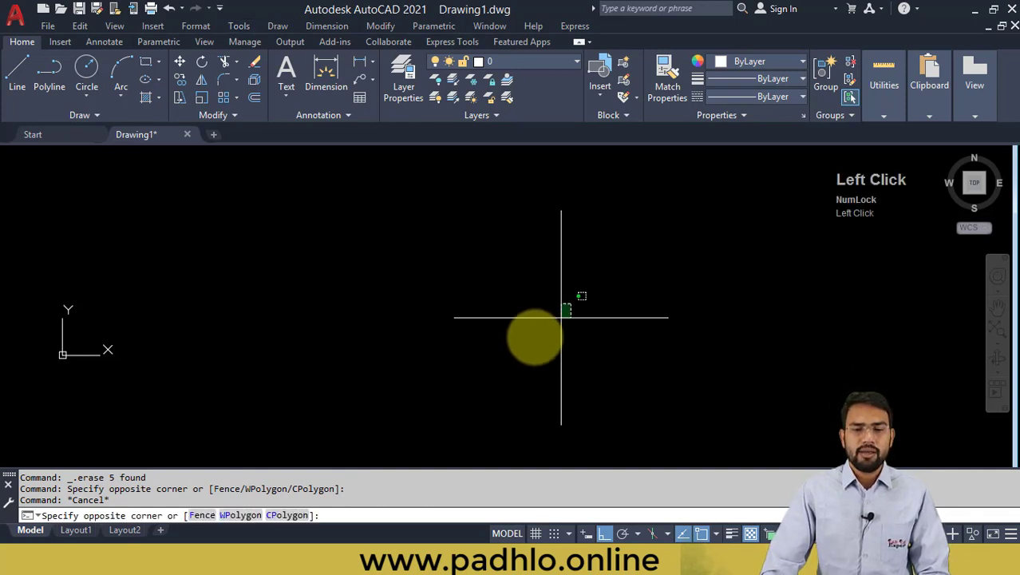
{"action": "key", "text": "Escape"}
Open the Drafting Settings with the DS command to view the Snap and Grid options, and close them without changes
{"action": "type", "text": "ds"}
{"action": "key", "text": "Return"}
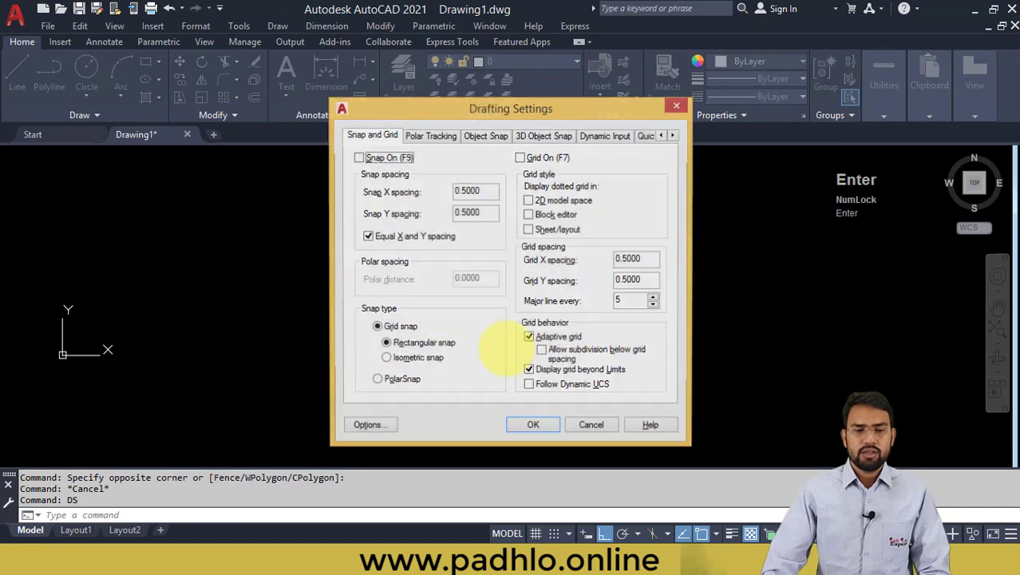
{"action": "left_click_drag", "start_coordinate": [629, 109], "coordinate": [547, 111]}
{"action": "left_click", "coordinate": [597, 109]}
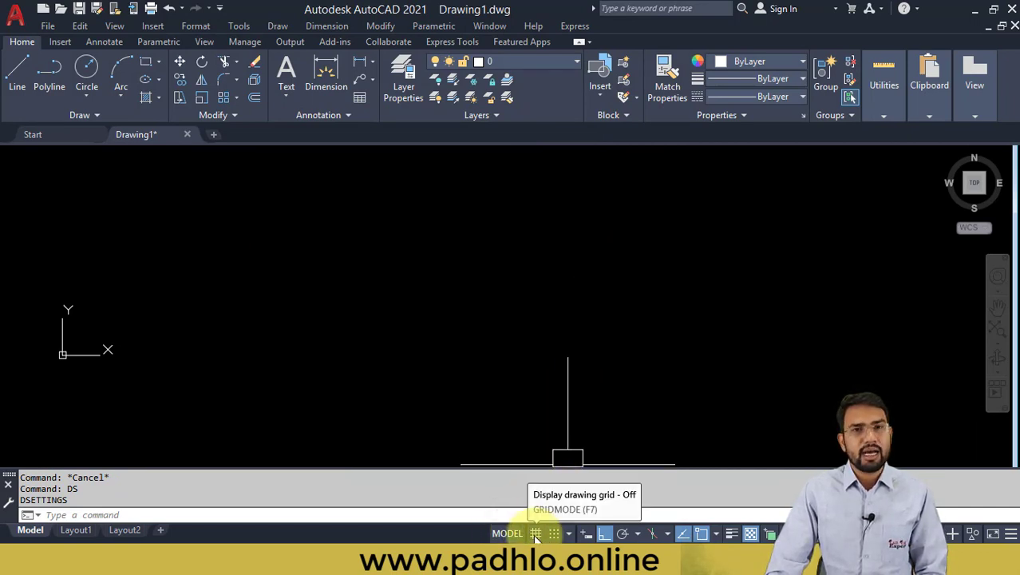
{"action": "left_click", "coordinate": [602, 532]}
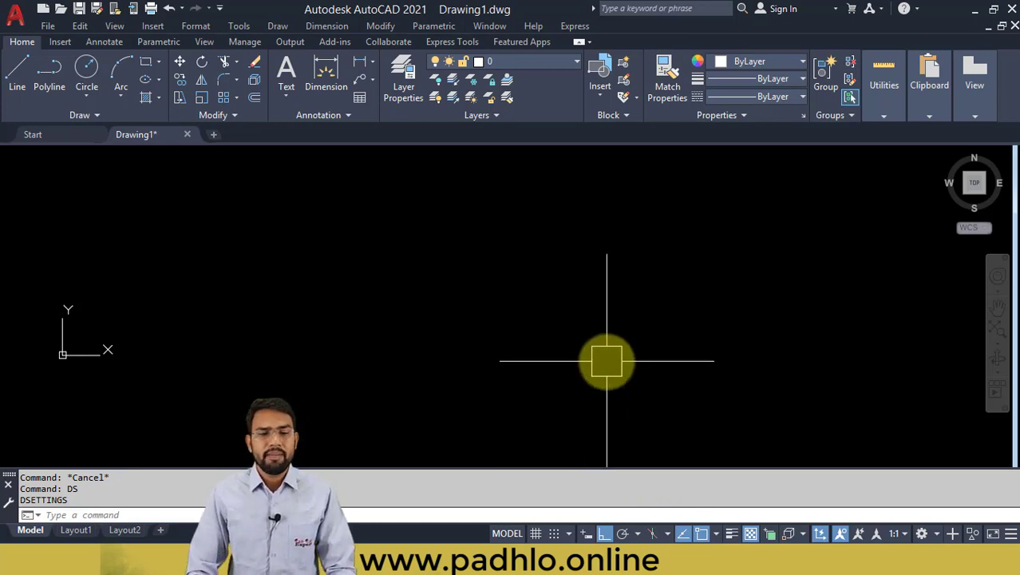
Open the Drafting Settings with the DS command and turn the grid on
{"action": "key", "text": "Escape"}
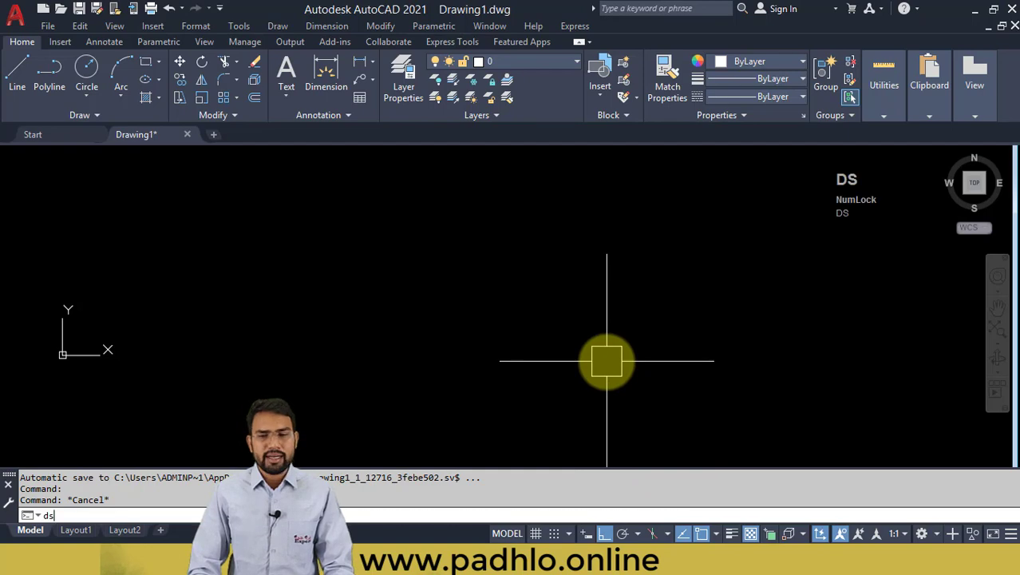
{"action": "type", "text": "ds"}
{"action": "key", "text": "Return"}
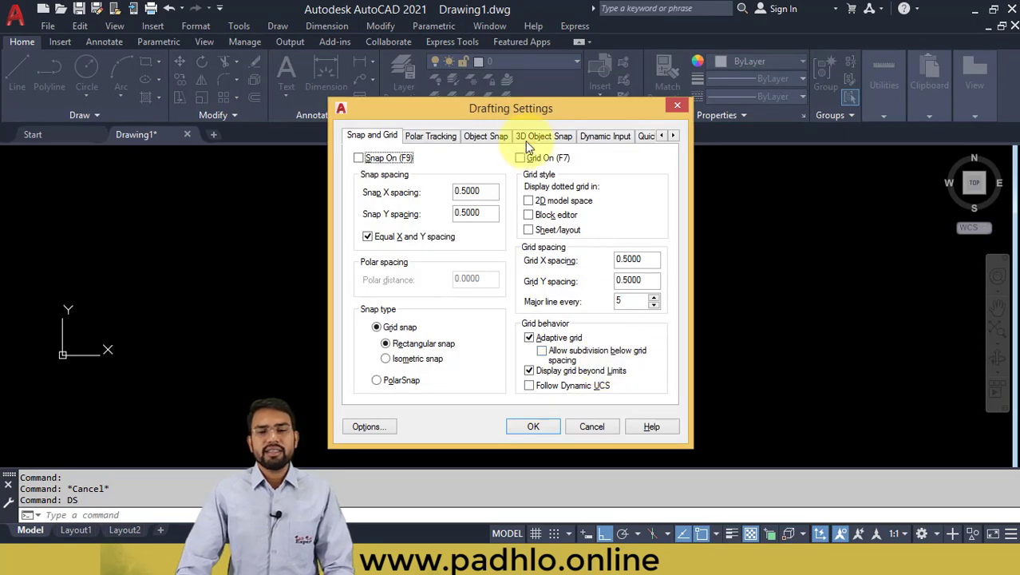
{"action": "mouse_move", "coordinate": [507, 111]}
{"action": "left_mouse_down"}
{"action": "mouse_move", "coordinate": [619, 108]}
{"action": "mouse_move", "coordinate": [507, 103]}
{"action": "left_mouse_up"}
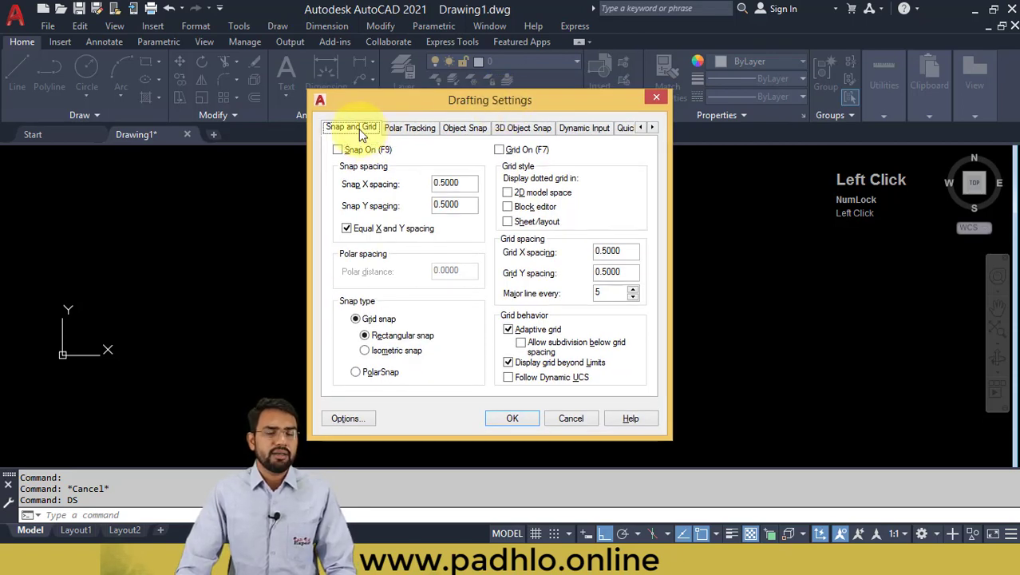
{"action": "left_click", "coordinate": [501, 150]}
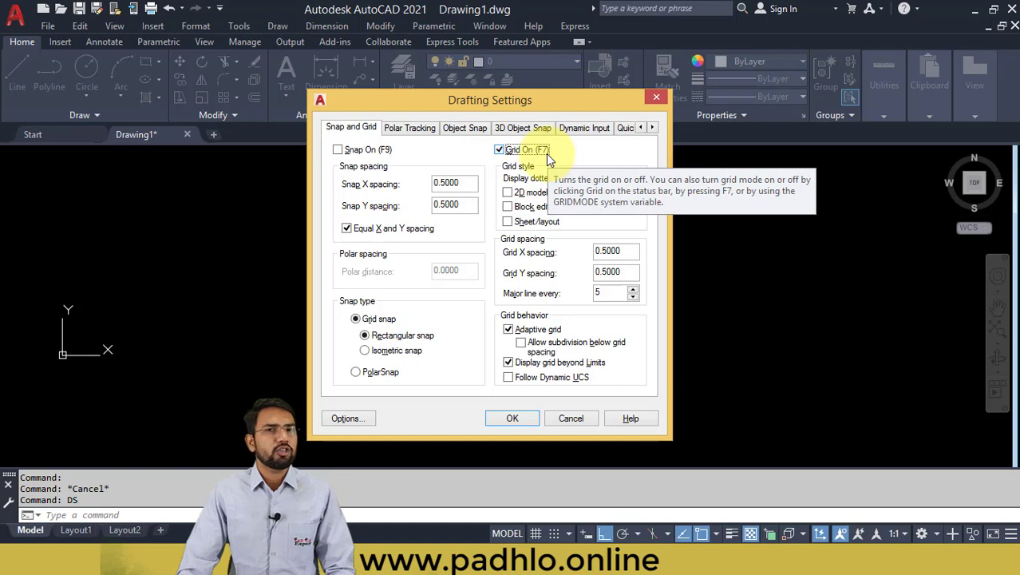
Set the grid X and Y spacing to 1
{"action": "left_click", "coordinate": [596, 252]}
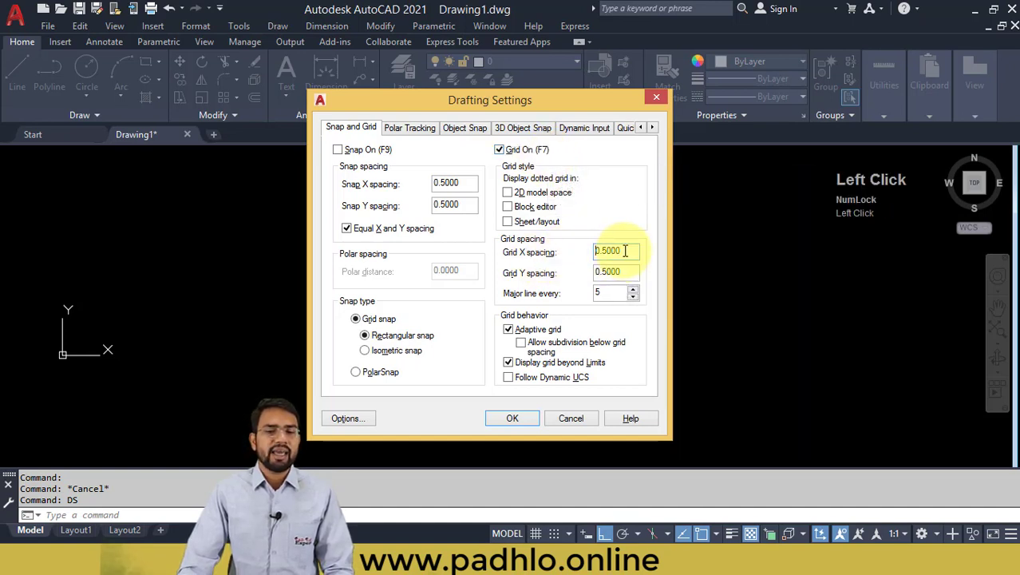
{"action": "left_click_drag", "start_coordinate": [622, 251], "coordinate": [547, 258]}
{"action": "left_click_drag", "start_coordinate": [632, 272], "coordinate": [547, 277]}
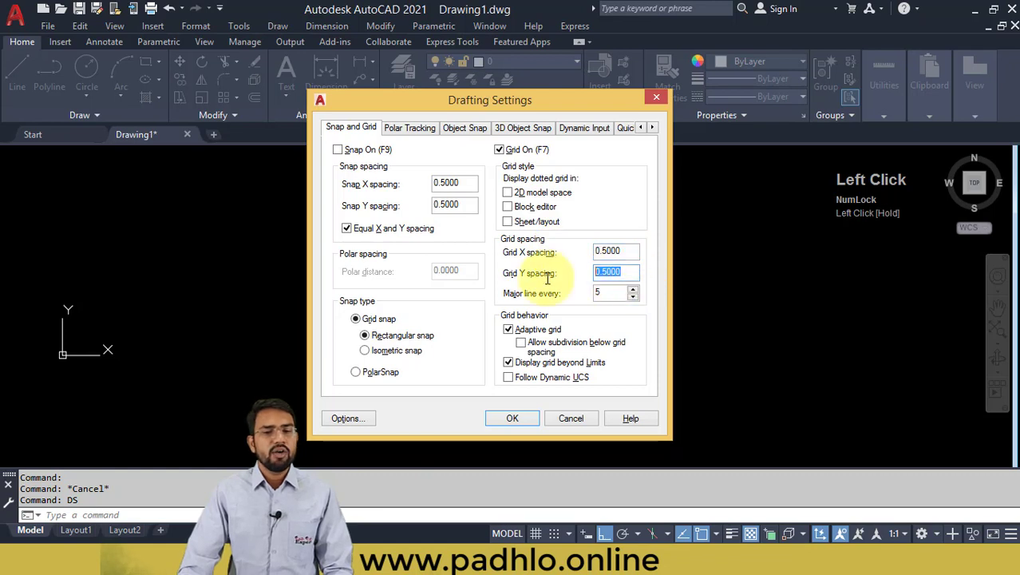
{"action": "left_click_drag", "start_coordinate": [639, 251], "coordinate": [583, 251]}
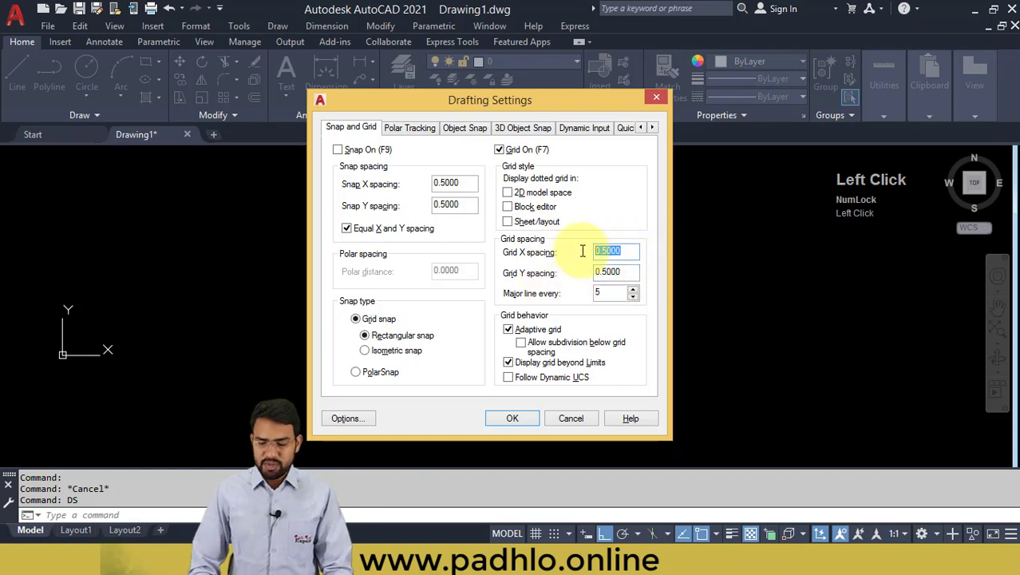
{"action": "key", "text": "Tab"}
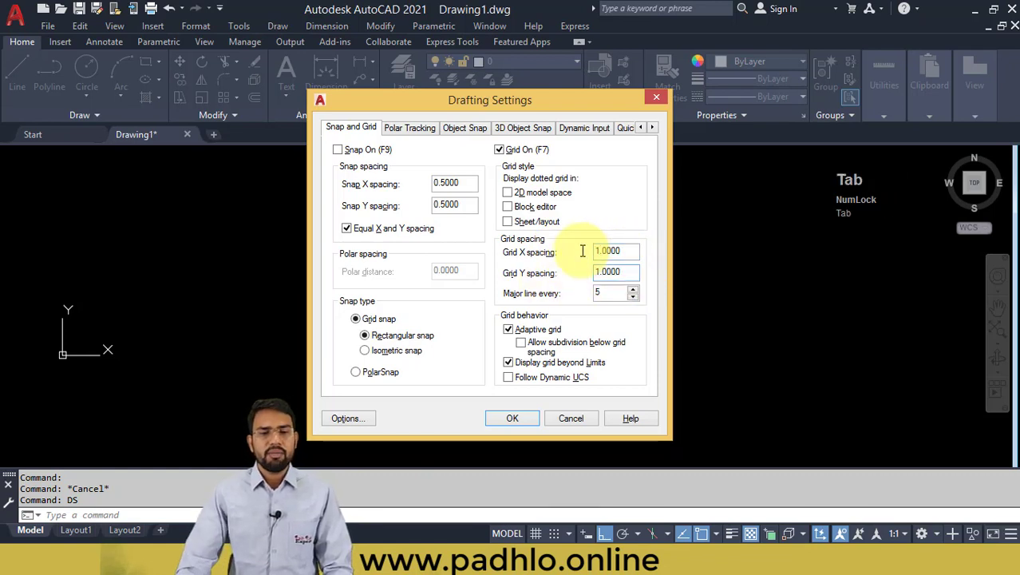
Set the grid X and Y spacing to 2 using the equal spacing option
{"action": "left_click", "coordinate": [630, 272]}
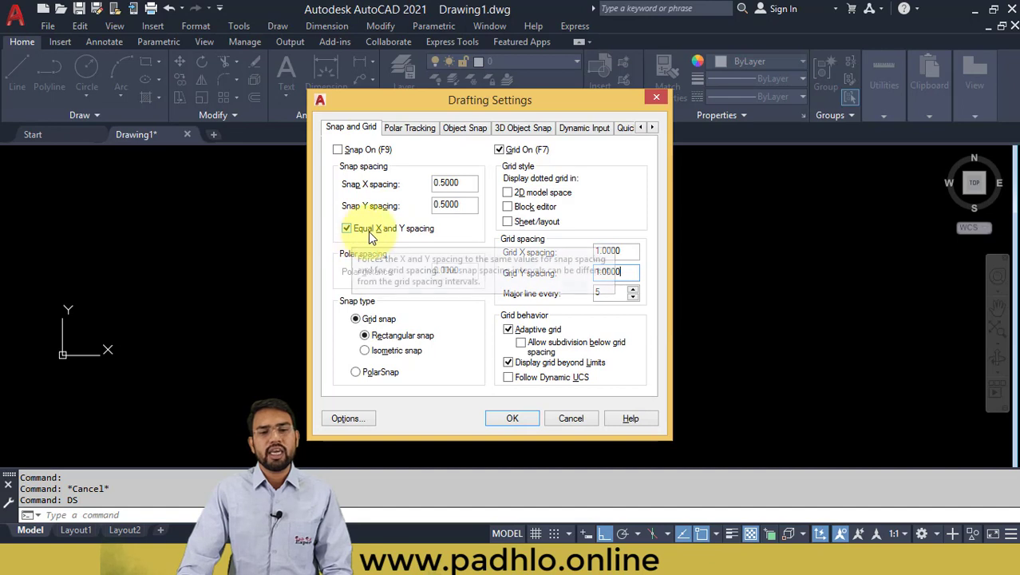
{"action": "left_click_drag", "start_coordinate": [628, 254], "coordinate": [567, 256]}
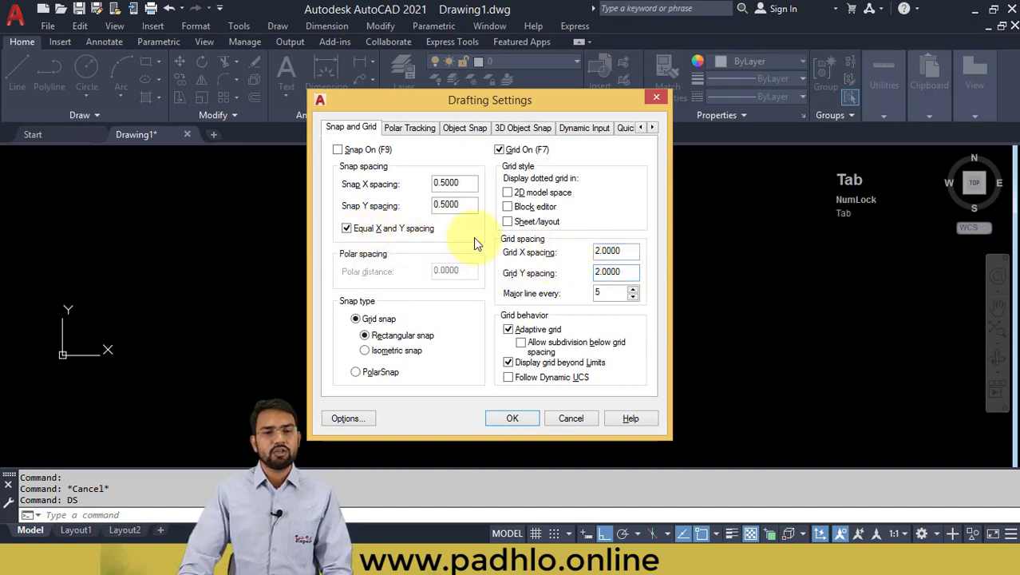
Turn off Equal X and Y spacing to set only the grid X spacing to 1, and re-enable it with both spacings at 1
{"action": "left_click", "coordinate": [382, 230]}
{"action": "left_click_drag", "start_coordinate": [625, 250], "coordinate": [563, 253]}
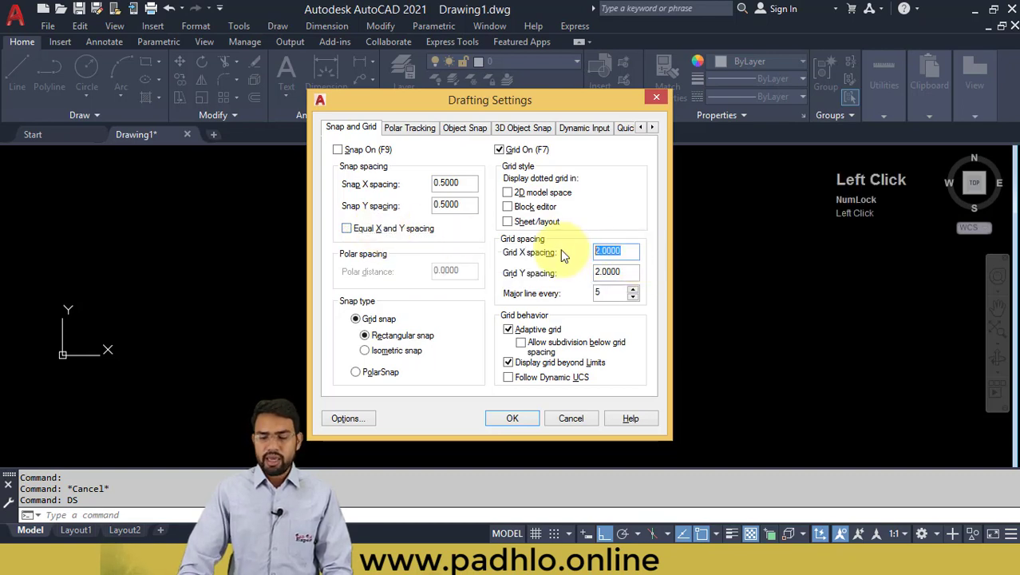
{"action": "key", "text": "Tab"}
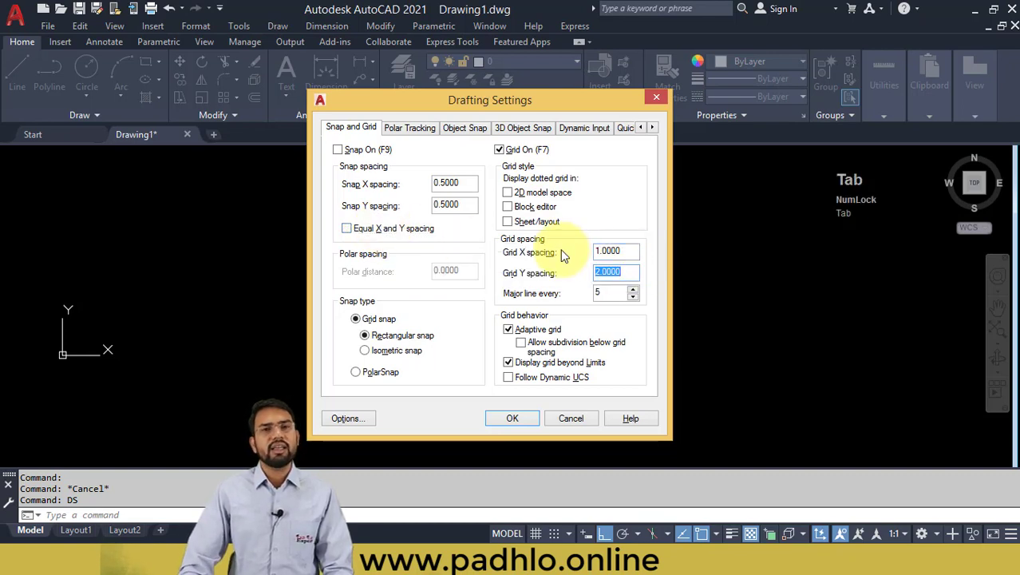
{"action": "left_click", "coordinate": [386, 229]}
{"action": "left_click_drag", "start_coordinate": [626, 251], "coordinate": [582, 273]}
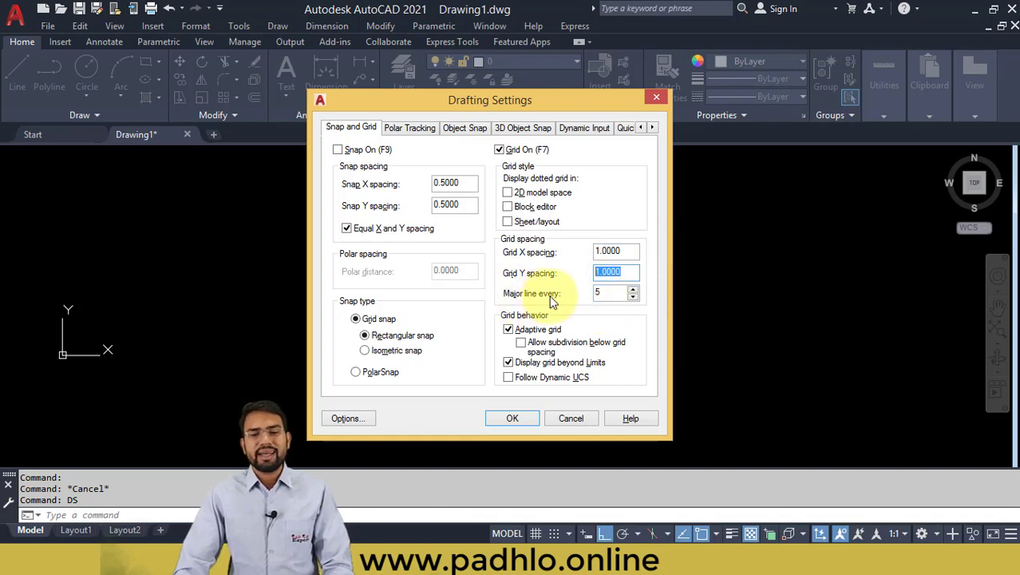
Set the grid's major line frequency to every 10 lines and apply the drafting settings
{"action": "left_click_drag", "start_coordinate": [616, 294], "coordinate": [583, 292]}
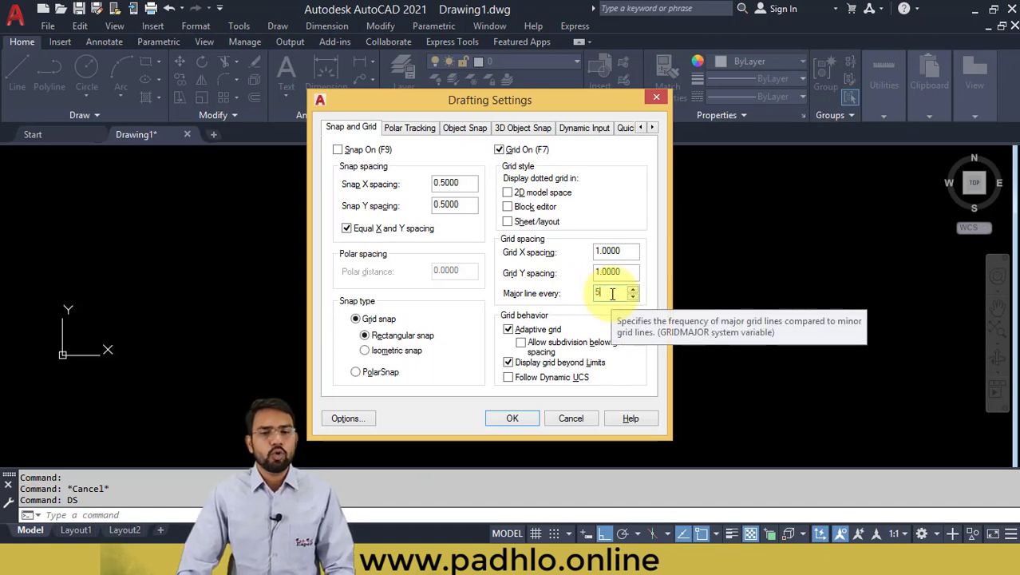
{"action": "left_click_drag", "start_coordinate": [612, 294], "coordinate": [574, 291]}
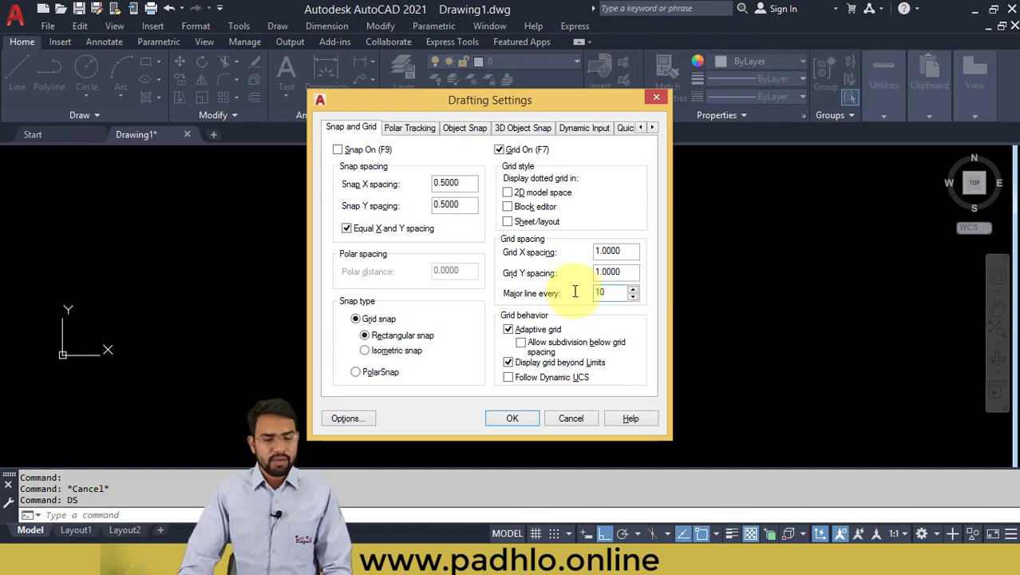
{"action": "left_click", "coordinate": [509, 418]}
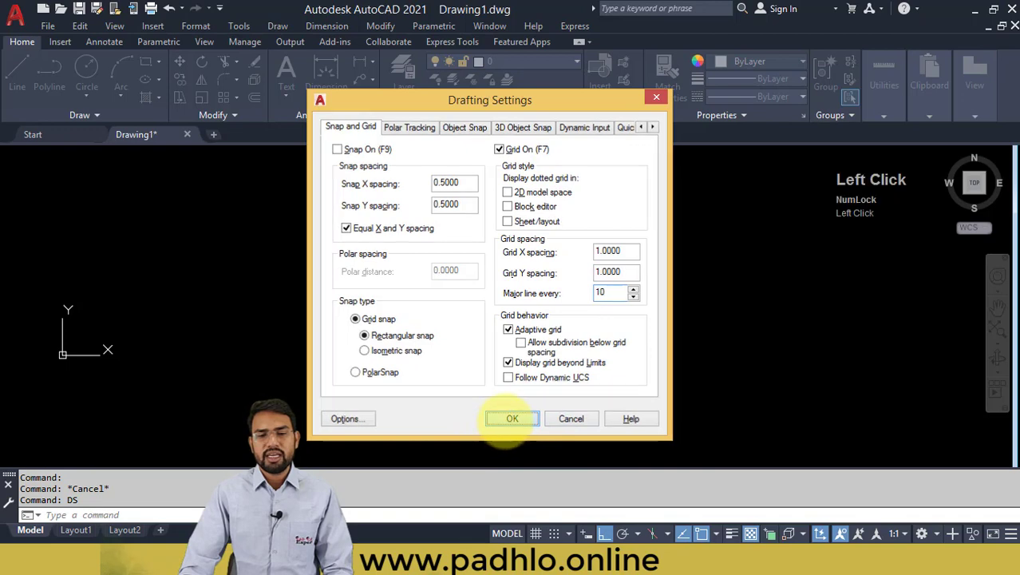
Examine the minor and major grid lines around the origin at different zoom levels
{"action": "scroll", "coordinate": [407, 349], "scroll_direction": "down", "scroll_amount": 3}
{"action": "middle_click_drag", "start_coordinate": [417, 354], "coordinate": [462, 369]}
{"action": "scroll", "coordinate": [442, 365], "scroll_direction": "up", "scroll_amount": 2}
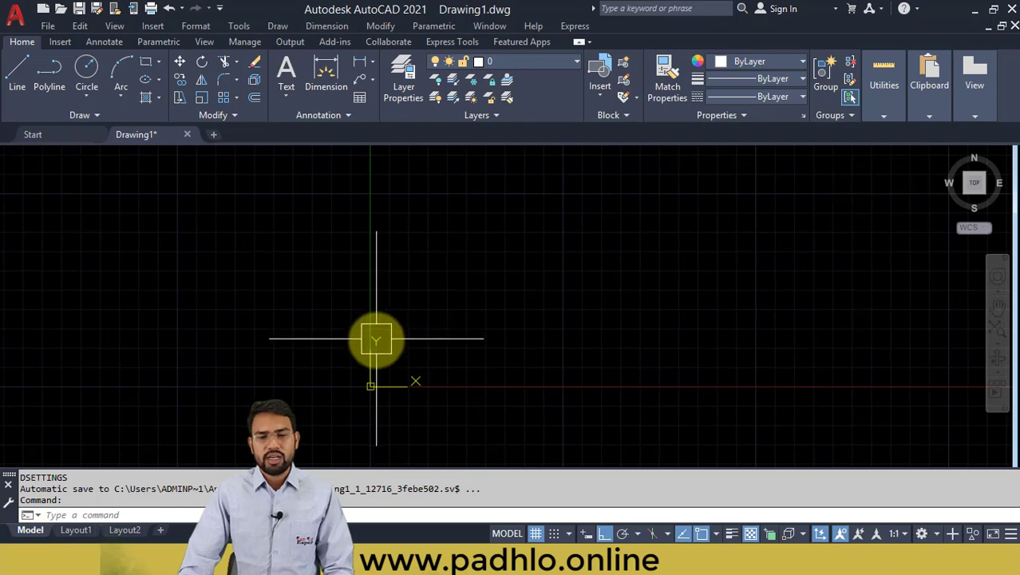
{"action": "scroll", "coordinate": [376, 344], "scroll_direction": "up", "scroll_amount": 4}
{"action": "scroll", "coordinate": [361, 346], "scroll_direction": "down", "scroll_amount": 2}
{"action": "middle_click_drag", "start_coordinate": [362, 345], "coordinate": [408, 355]}
{"action": "scroll", "coordinate": [379, 313], "scroll_direction": "down", "scroll_amount": 2}
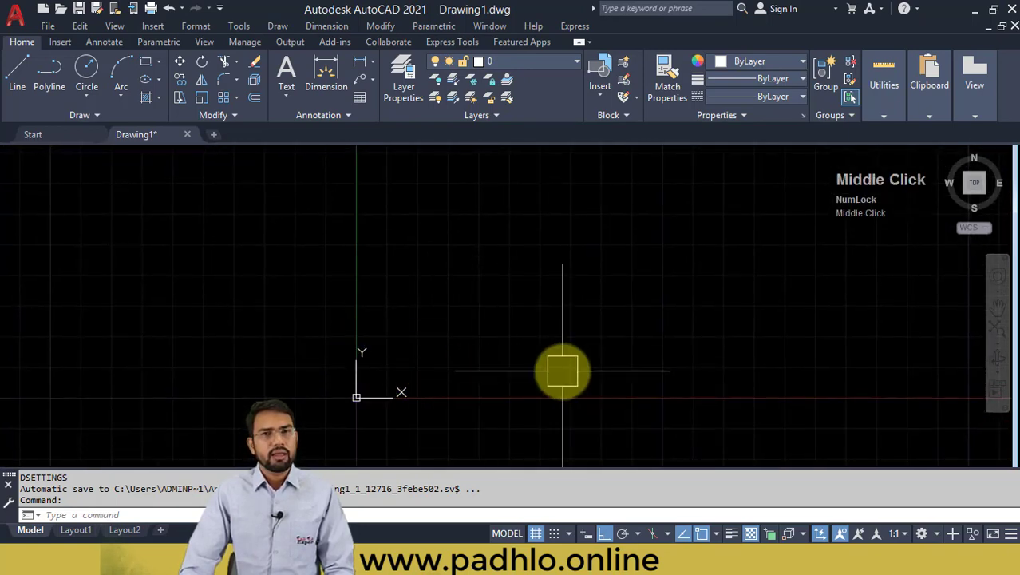
{"action": "middle_click_drag", "start_coordinate": [563, 369], "coordinate": [539, 375]}
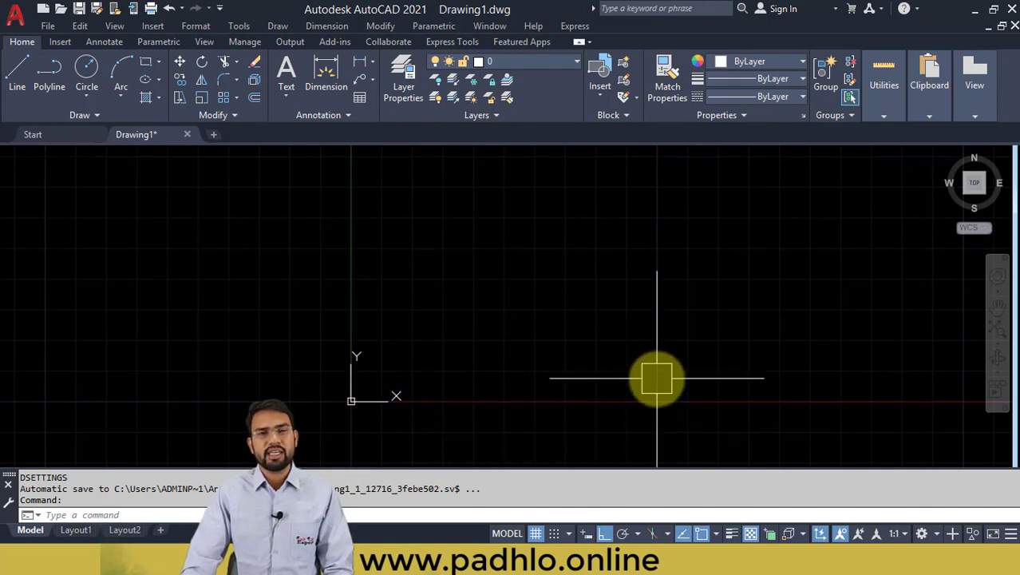
{"action": "middle_click_drag", "start_coordinate": [656, 379], "coordinate": [592, 389]}
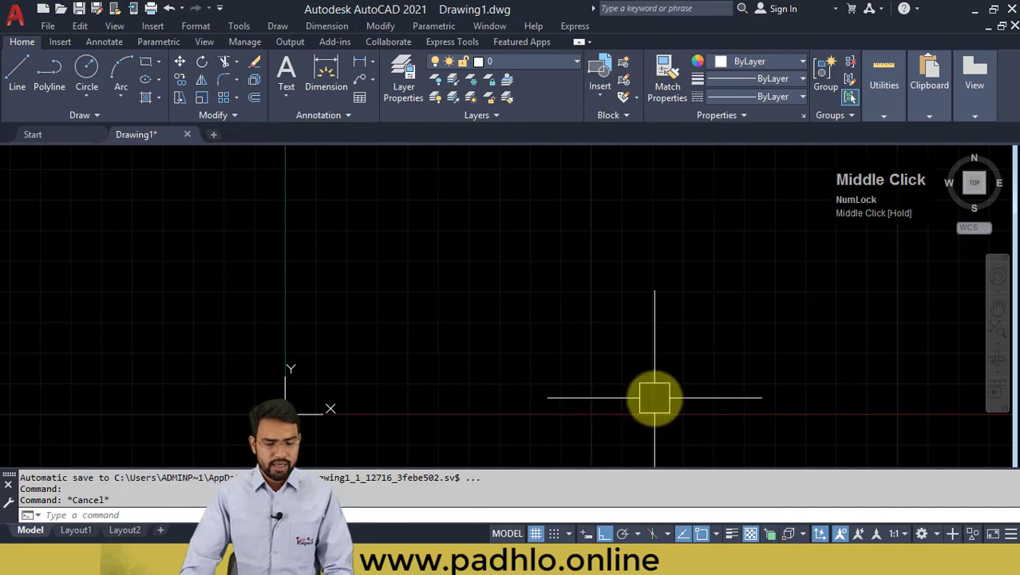
Turn off displaying the grid beyond the limits in the Drafting Settings, apply it and check the grid's extent in the drawing
{"action": "type", "text": "DS"}
{"action": "key", "text": "Return"}
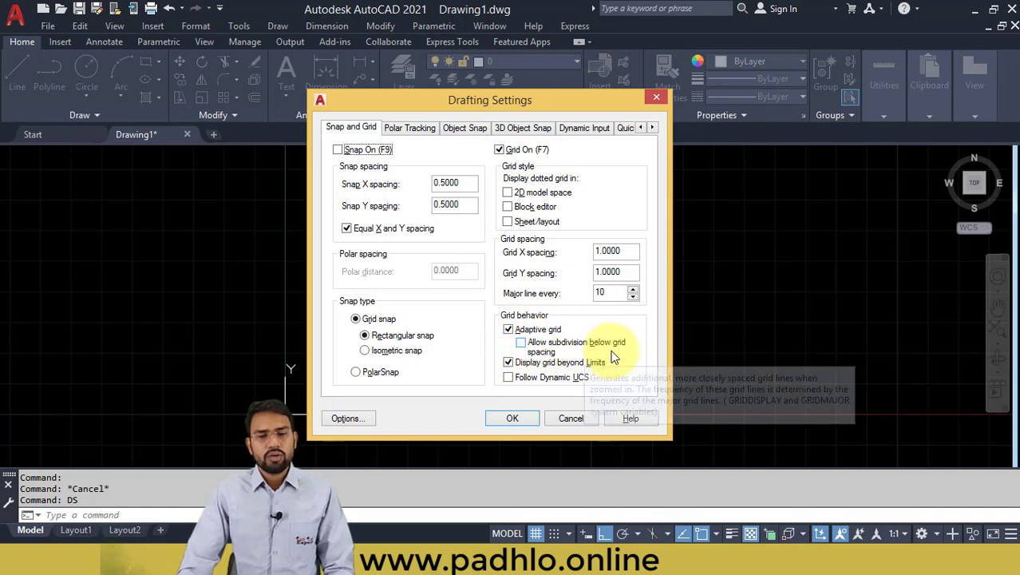
{"action": "left_click", "coordinate": [535, 364]}
{"action": "left_click", "coordinate": [525, 415]}
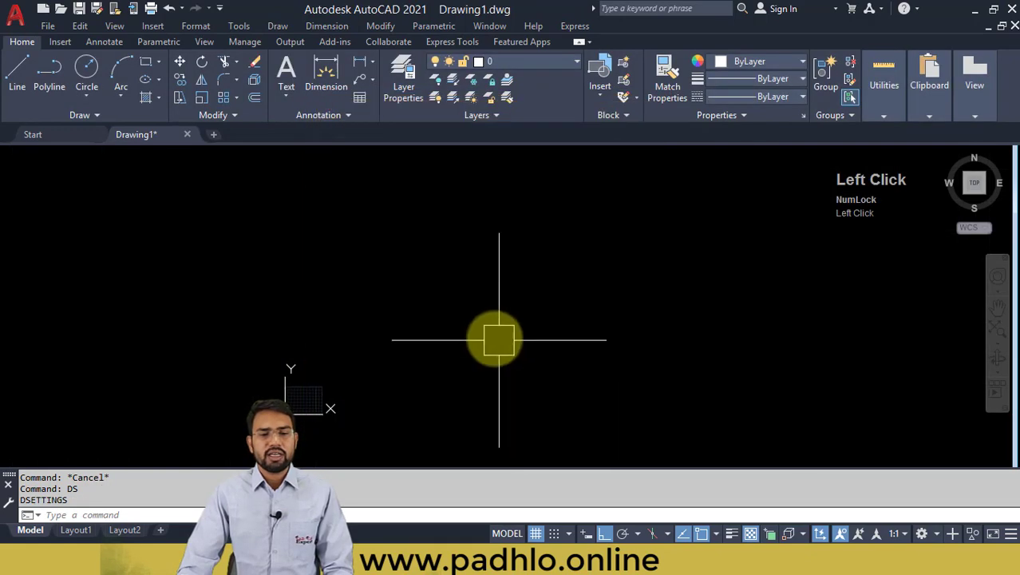
{"action": "middle_click_drag", "start_coordinate": [498, 340], "coordinate": [496, 317]}
{"action": "scroll", "coordinate": [451, 321], "scroll_direction": "up", "scroll_amount": 4}
{"action": "middle_click_drag", "start_coordinate": [412, 315], "coordinate": [448, 335]}
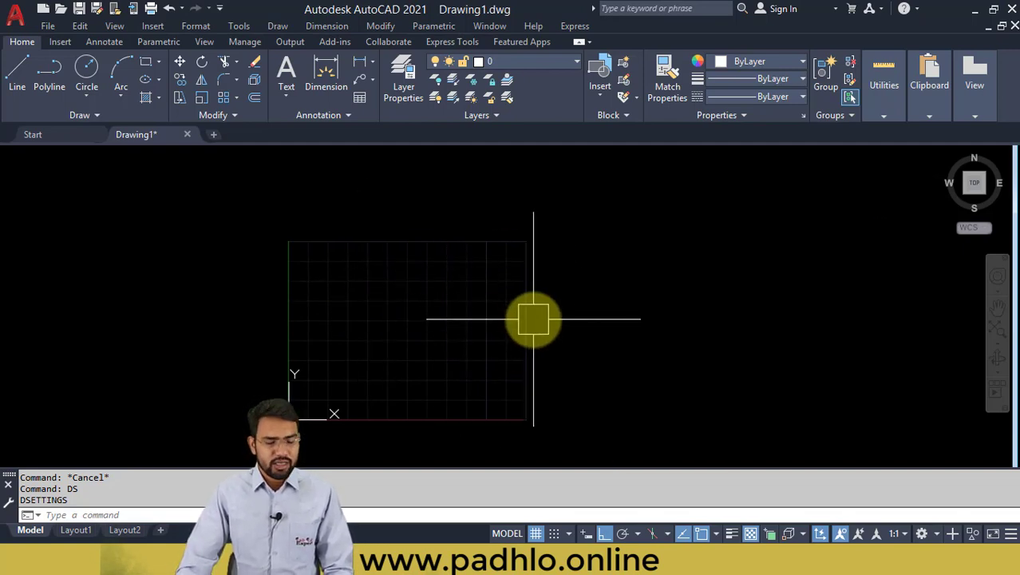
Reopen the Drafting Settings to review the grid behavior options, and return to the bounded grid in the drawing
{"action": "key", "text": "space"}
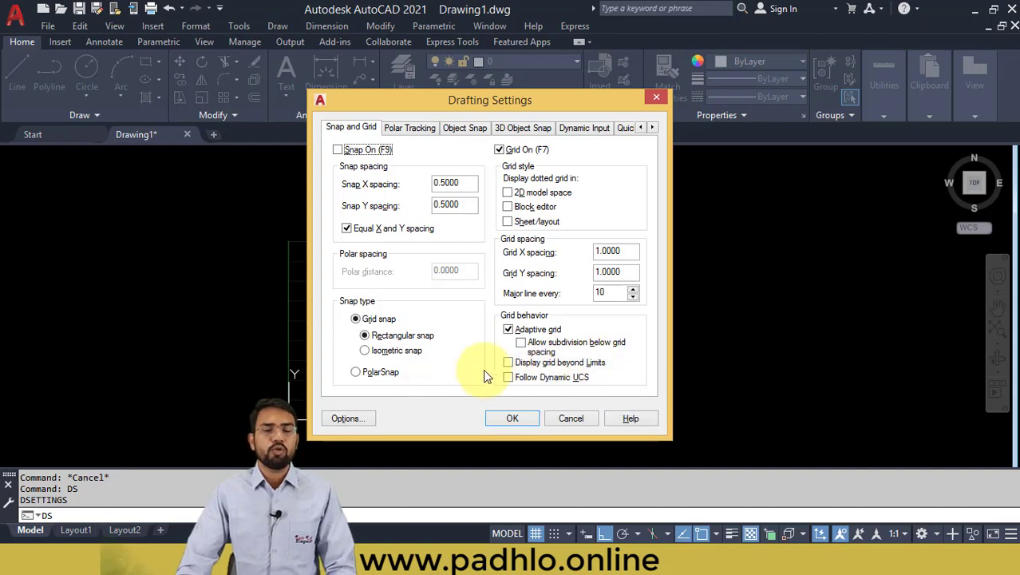
{"action": "left_click", "coordinate": [533, 418]}
{"action": "scroll", "coordinate": [371, 324], "scroll_direction": "up", "scroll_amount": 1}
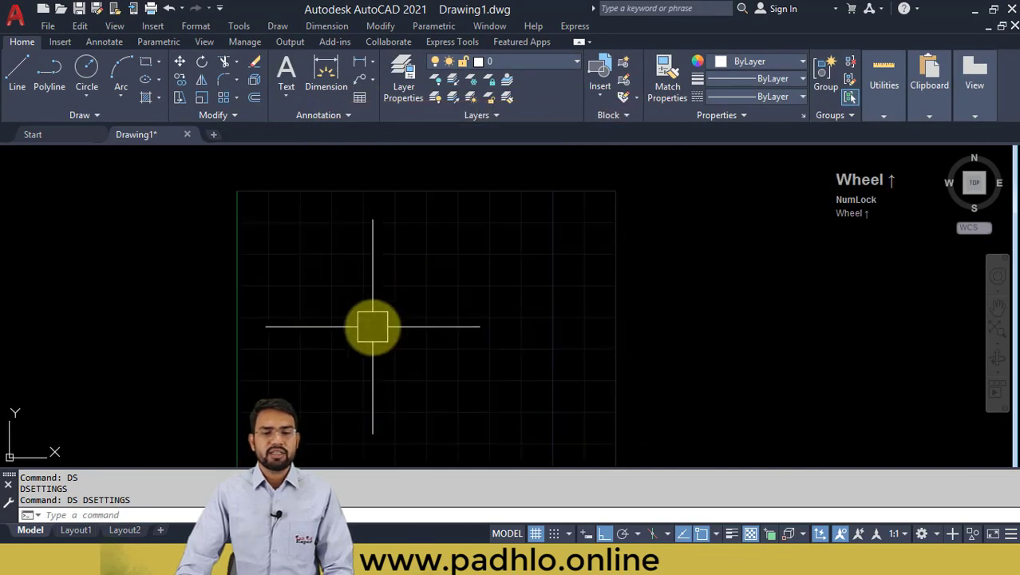
{"action": "middle_click_drag", "start_coordinate": [371, 325], "coordinate": [403, 316]}
Turn on snap in the Drafting Settings with equal X and Y snap spacing of 1, and apply it
{"action": "type", "text": "DS"}
{"action": "key", "text": "space"}
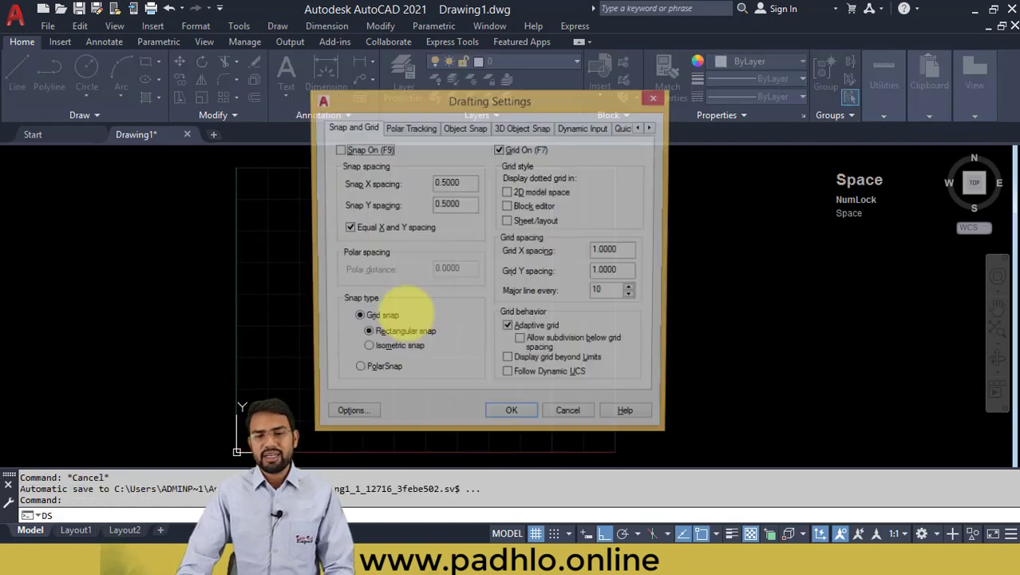
{"action": "left_click", "coordinate": [370, 155]}
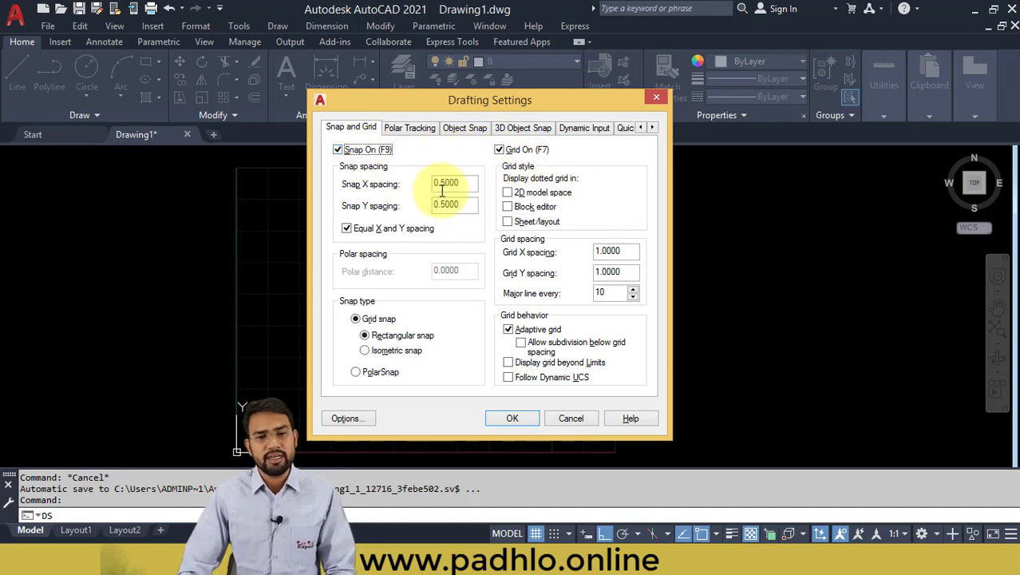
{"action": "double_click", "coordinate": [444, 183]}
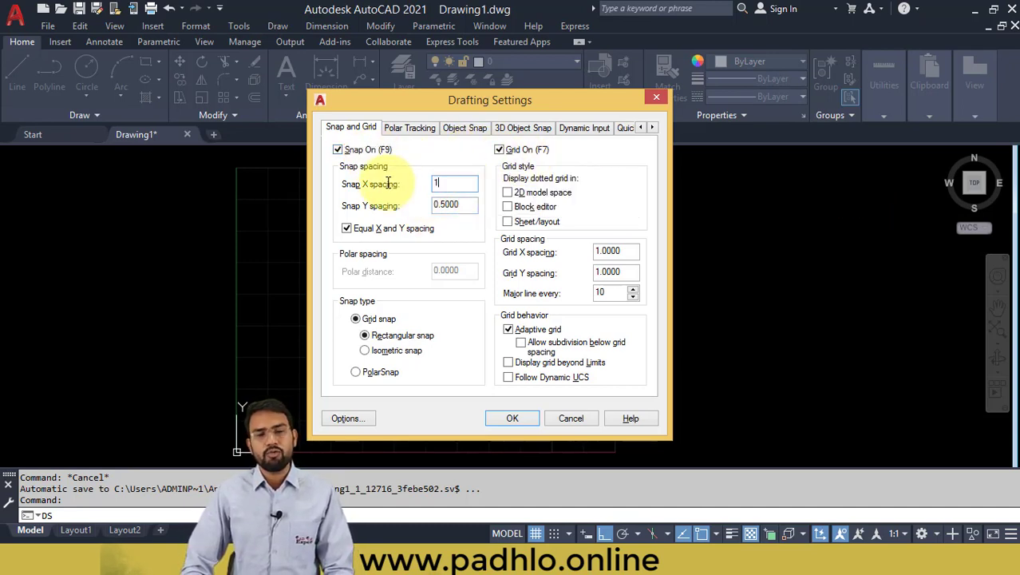
{"action": "key", "text": "Tab"}
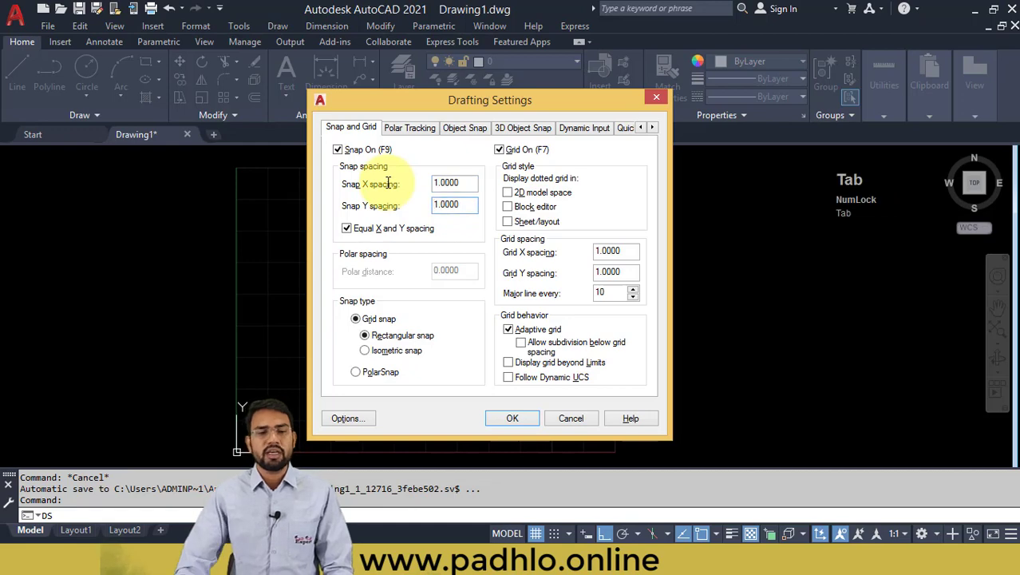
{"action": "left_click", "coordinate": [515, 417]}
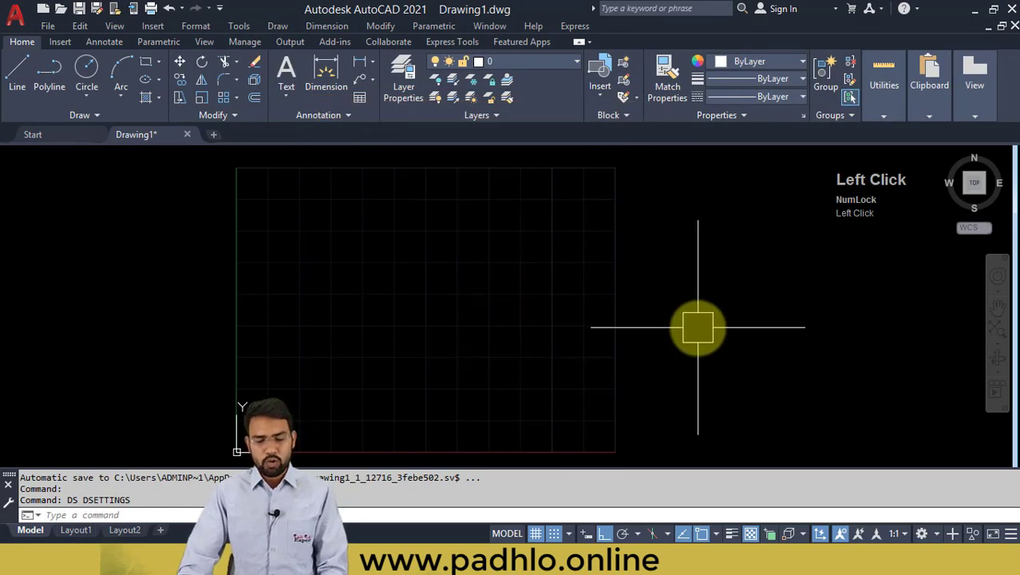
Draw a square 5 units on each side with the Line command, placing its corners on grid points inside the limits
{"action": "type", "text": "L"}
{"action": "key", "text": "Return"}
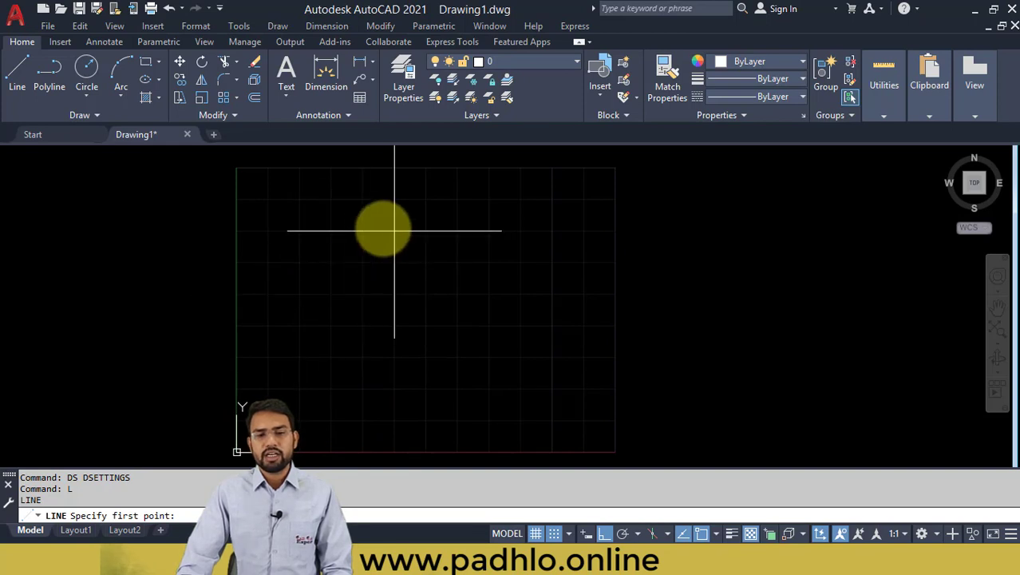
{"action": "left_click", "coordinate": [394, 230]}
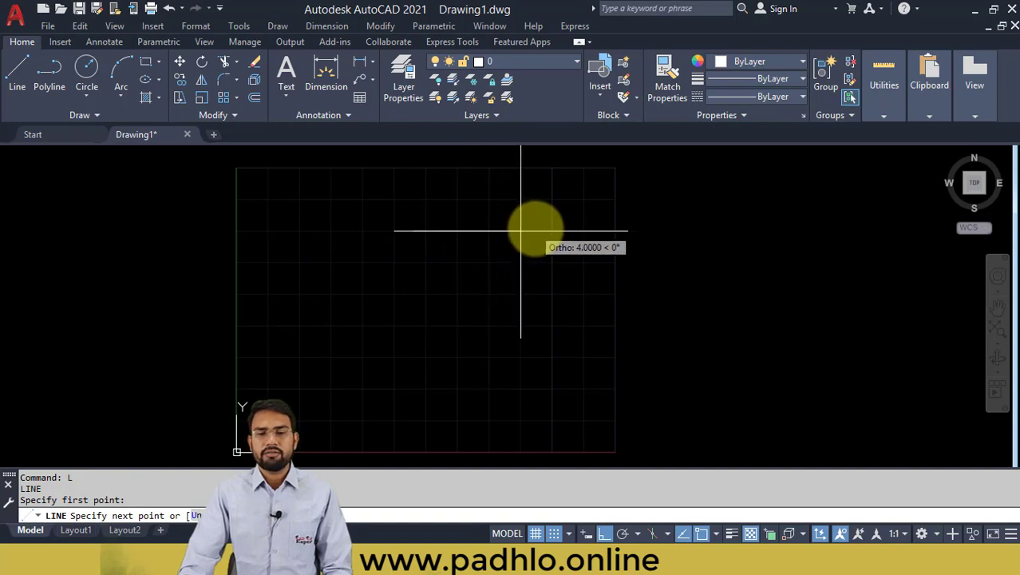
{"action": "left_click", "coordinate": [552, 230]}
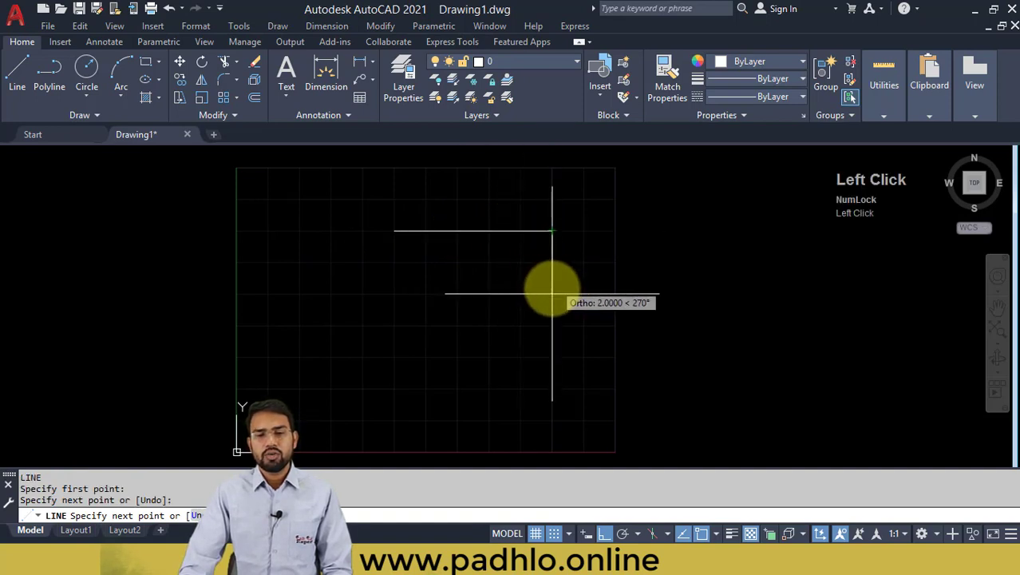
{"action": "left_click", "coordinate": [551, 389]}
{"action": "left_click", "coordinate": [394, 389]}
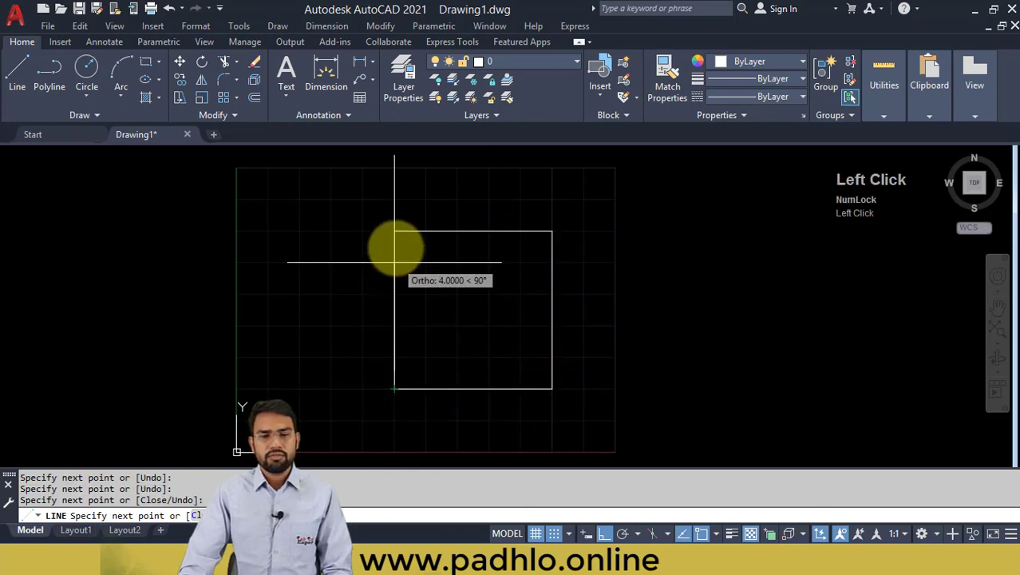
{"action": "left_click", "coordinate": [394, 231]}
{"action": "key", "text": "Escape"}
{"action": "key", "text": "Escape"}
{"action": "key", "text": "Escape"}
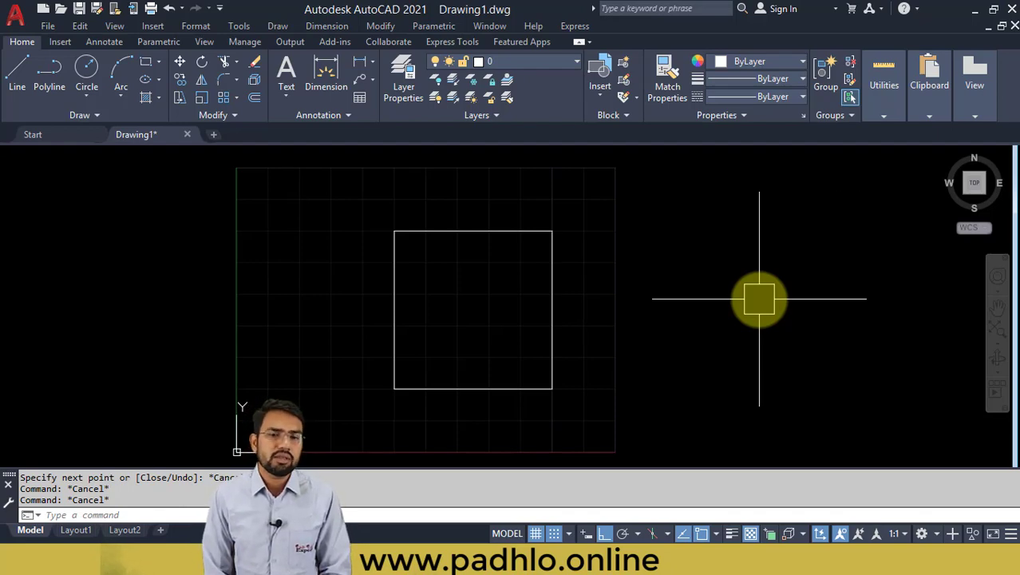
Check the snap state in the Drafting Settings, then turn snap mode off and toggle the grid display off and back on
{"action": "type", "text": "DS"}
{"action": "key", "text": "Return"}
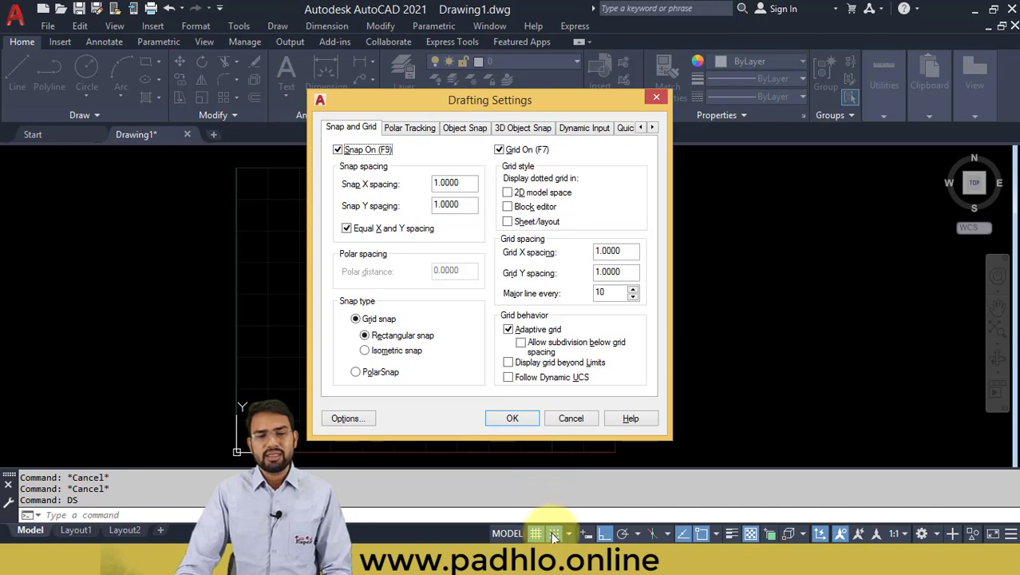
{"action": "left_click", "coordinate": [511, 418]}
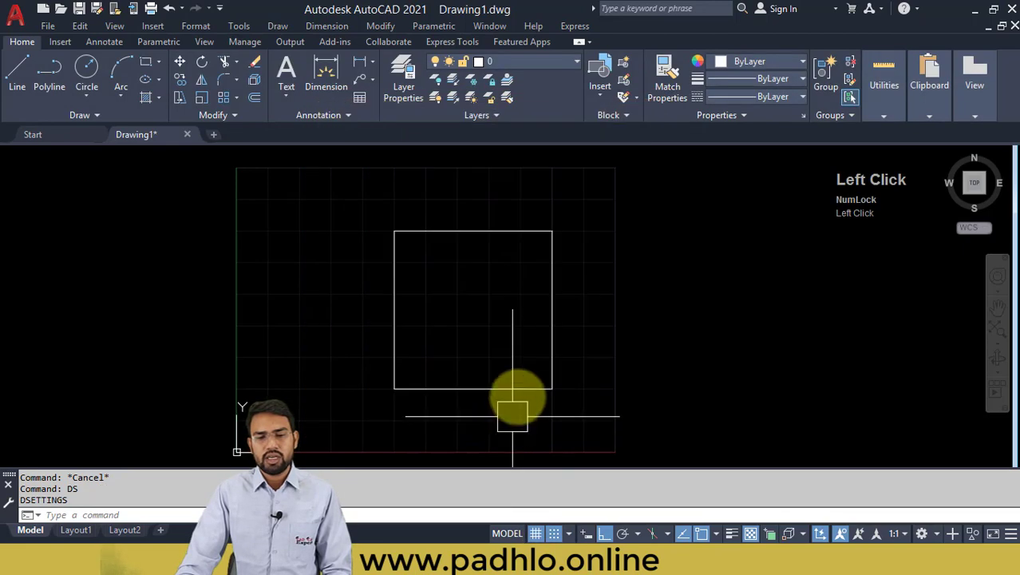
{"action": "left_click", "coordinate": [554, 534]}
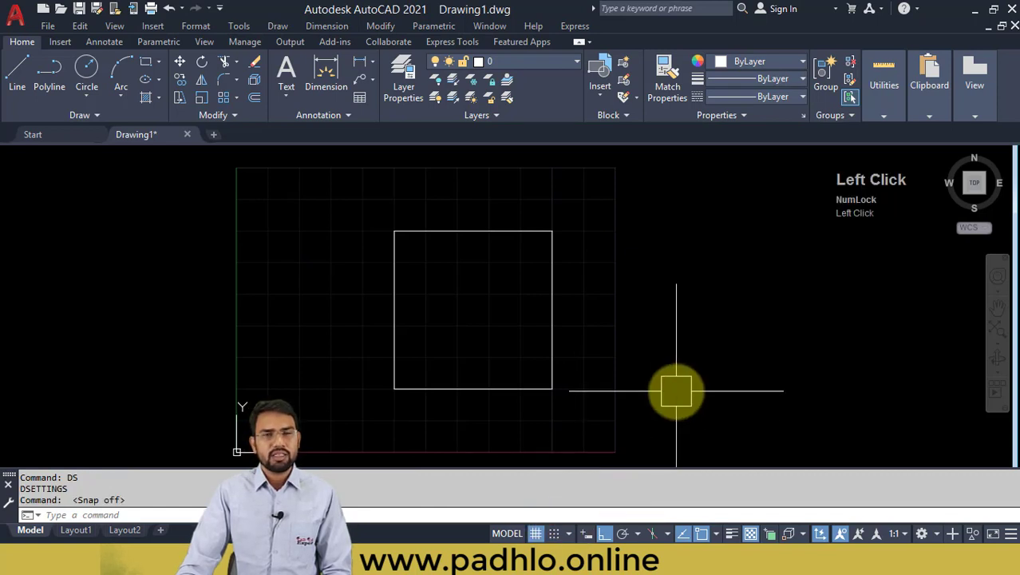
{"action": "left_click", "coordinate": [537, 535]}
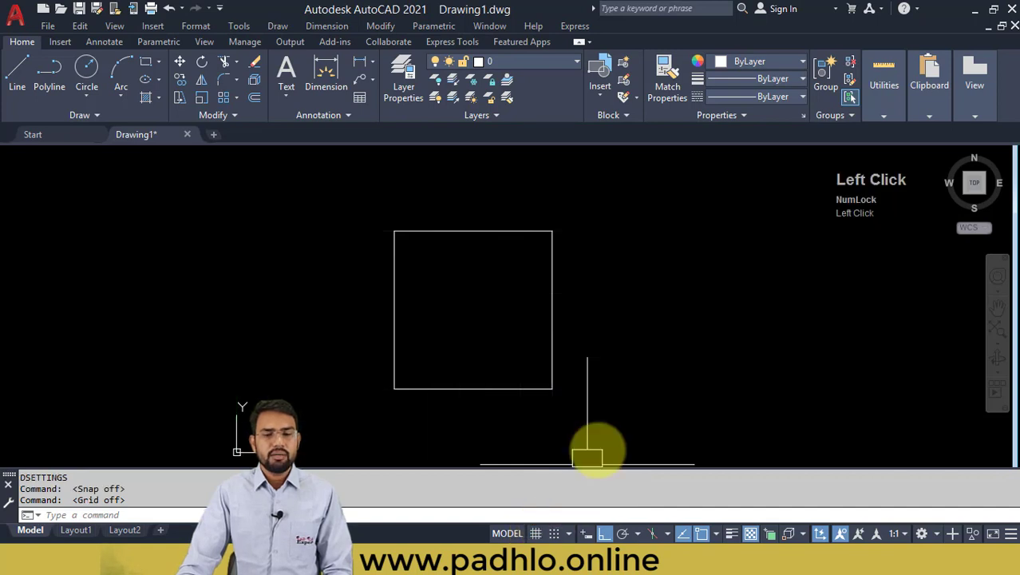
{"action": "left_click", "coordinate": [536, 533]}
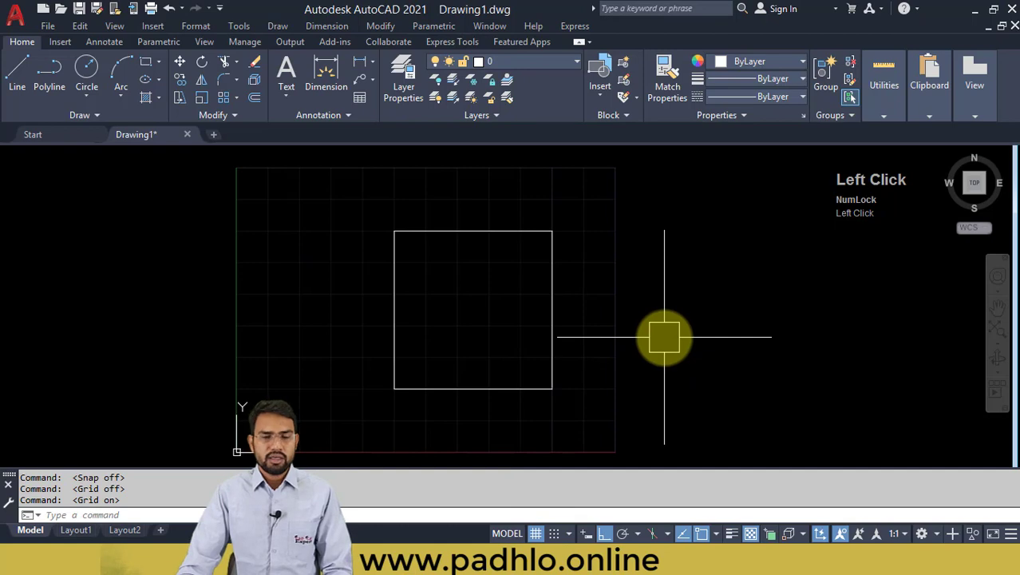
Enable displaying the grid beyond limits in the Drafting Settings, switch both grid and snap off, and apply the changes
{"action": "key", "text": "Escape"}
{"action": "type", "text": "ds"}
{"action": "key", "text": "space"}
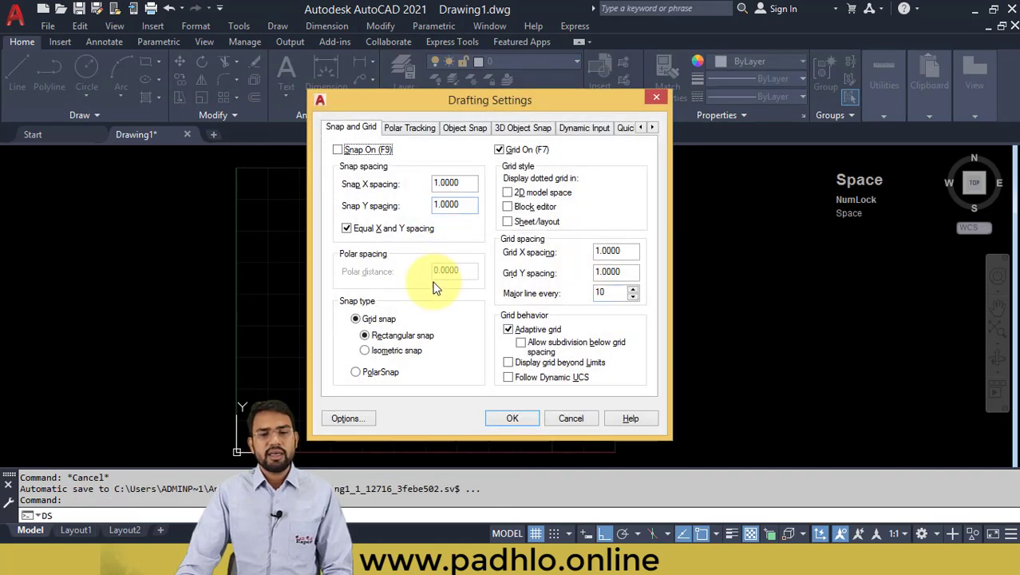
{"action": "left_click", "coordinate": [364, 150]}
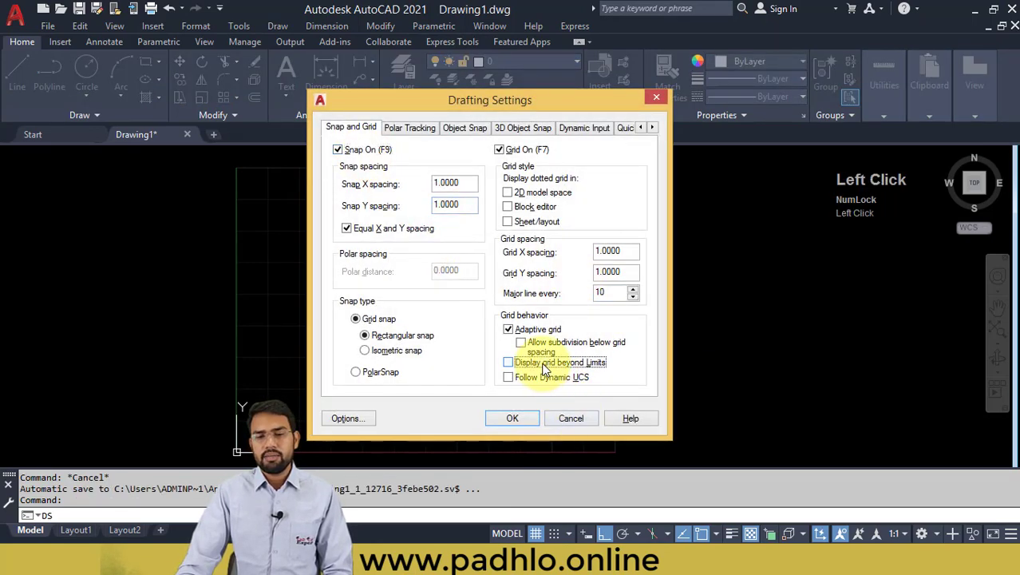
{"action": "left_click", "coordinate": [511, 363]}
{"action": "left_click", "coordinate": [508, 151]}
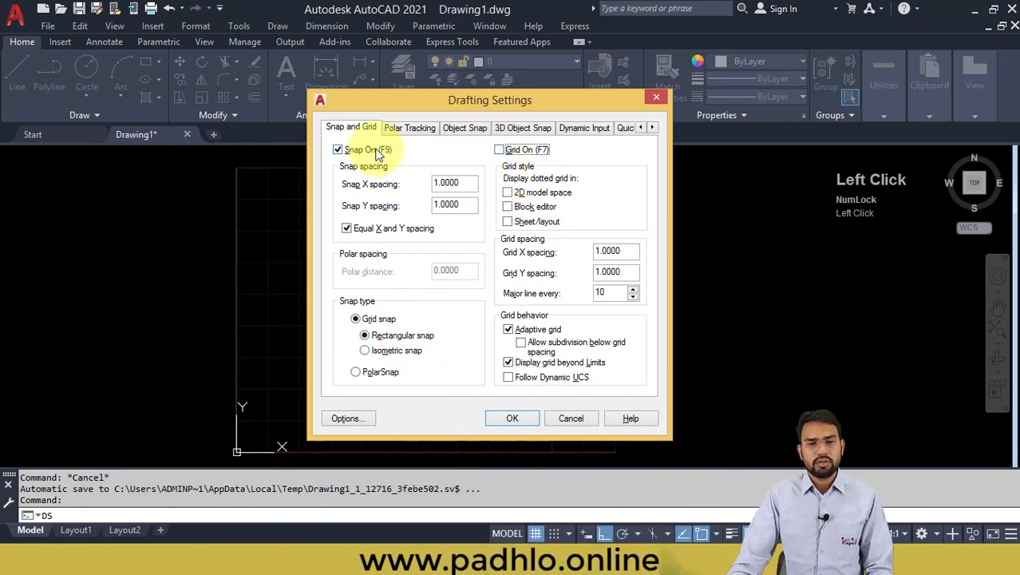
{"action": "left_click", "coordinate": [371, 150]}
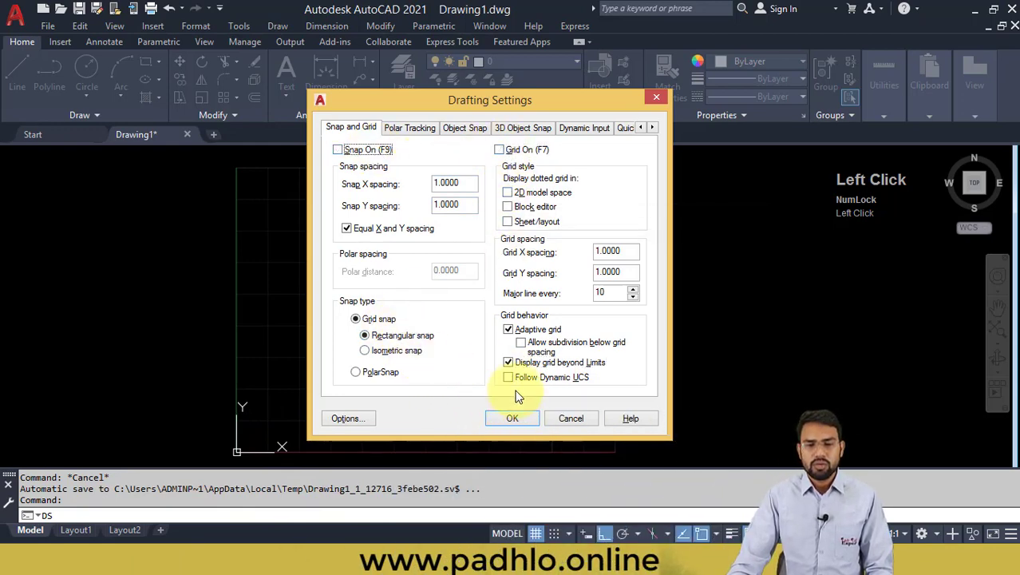
{"action": "left_click", "coordinate": [512, 417]}
{"action": "key", "text": "Escape"}
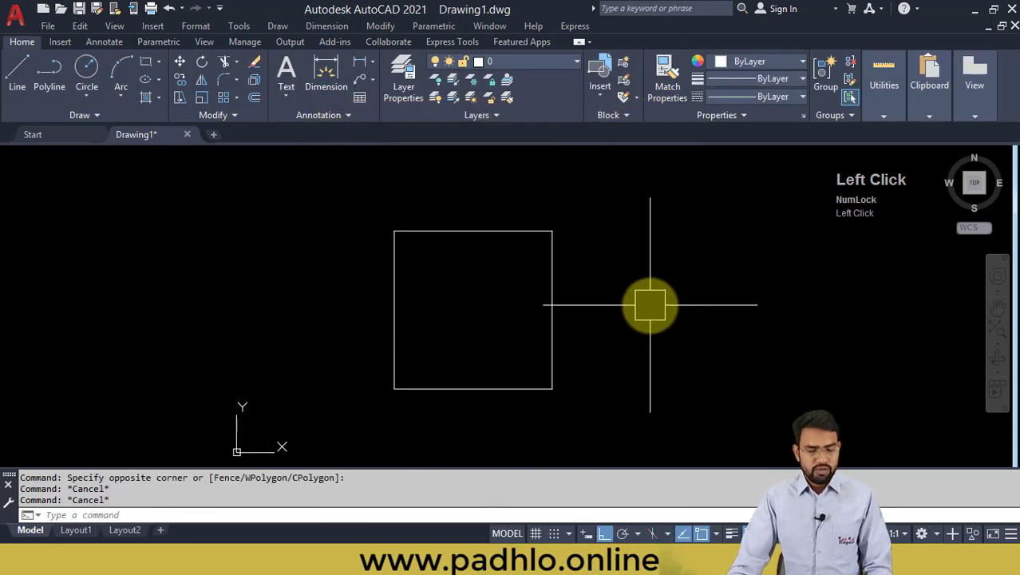
Reopen the Drafting Settings and choose Rectangular snap as the grid snap type after trying Isometric snap
{"action": "type", "text": "ds"}
{"action": "key", "text": "space"}
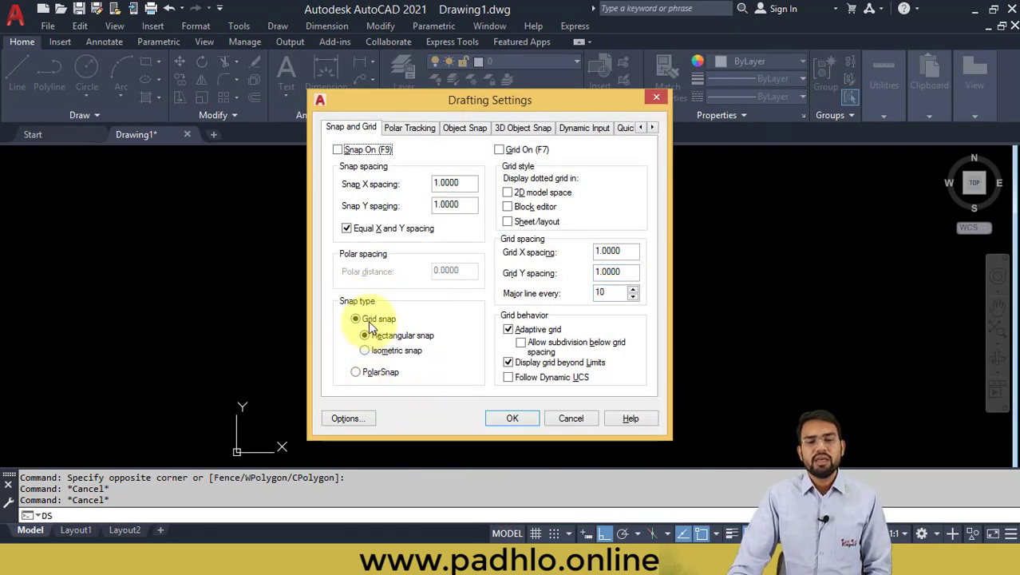
{"action": "left_click", "coordinate": [401, 351]}
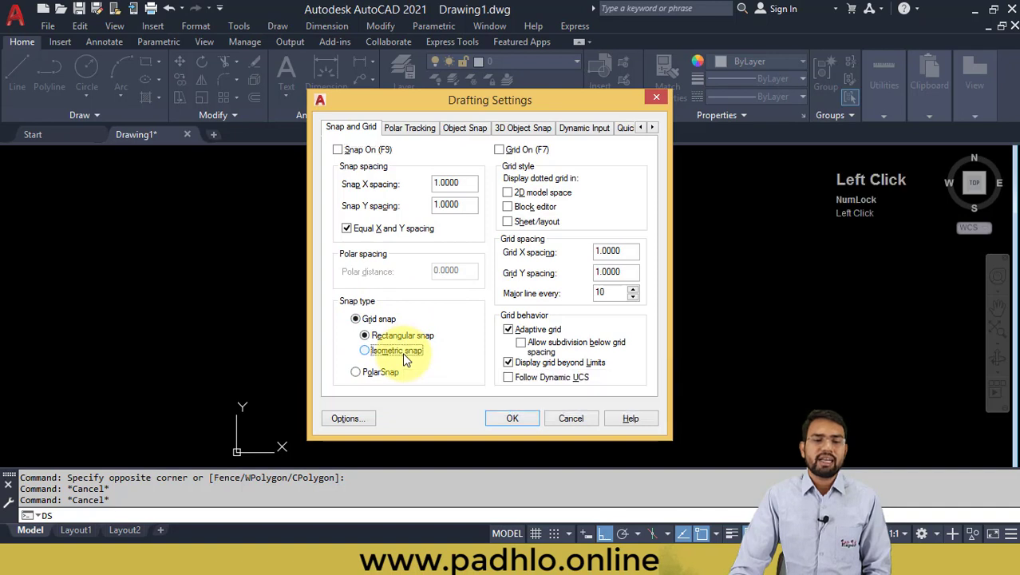
{"action": "left_click", "coordinate": [404, 335]}
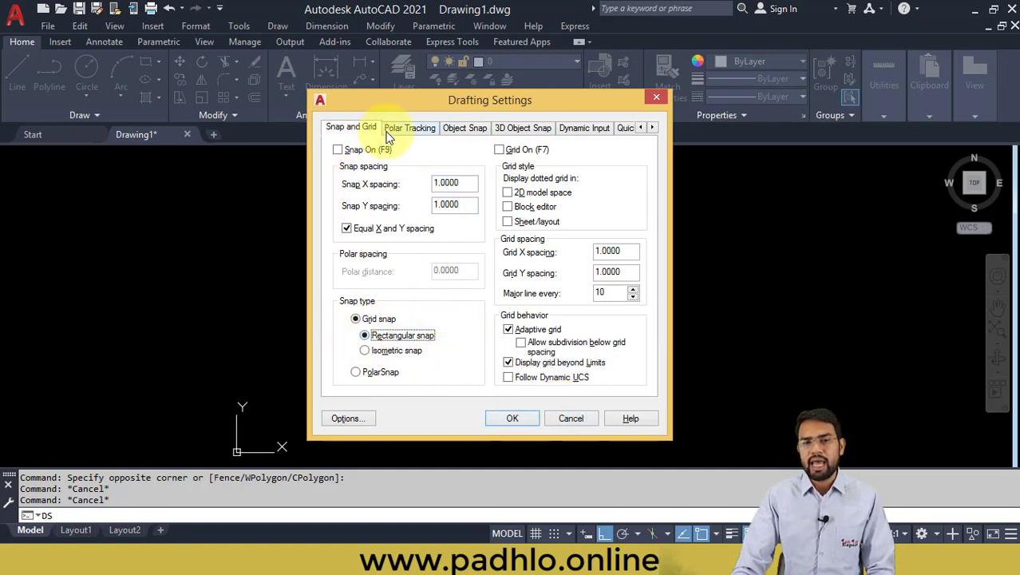
Turn on polar tracking with a 90-degree increment angle and apply the drafting settings
{"action": "left_click", "coordinate": [421, 132]}
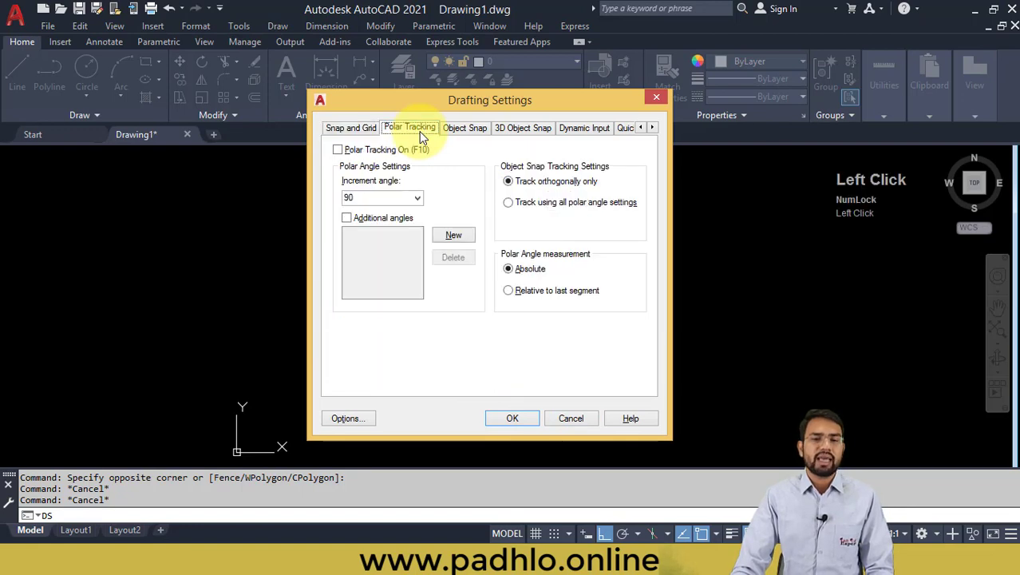
{"action": "left_click_drag", "start_coordinate": [413, 108], "coordinate": [114, 90]}
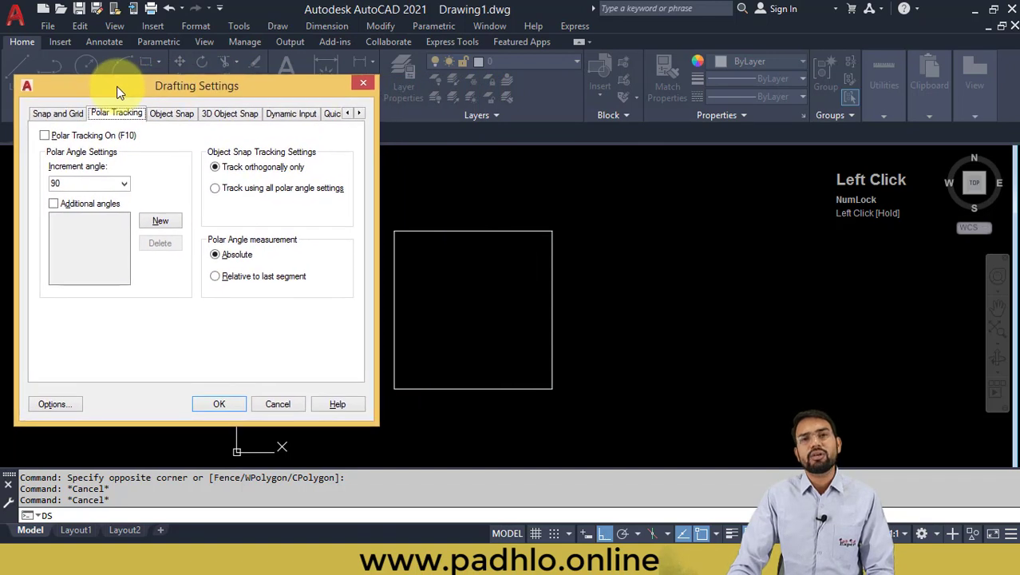
{"action": "left_click", "coordinate": [100, 139]}
{"action": "left_click", "coordinate": [83, 187]}
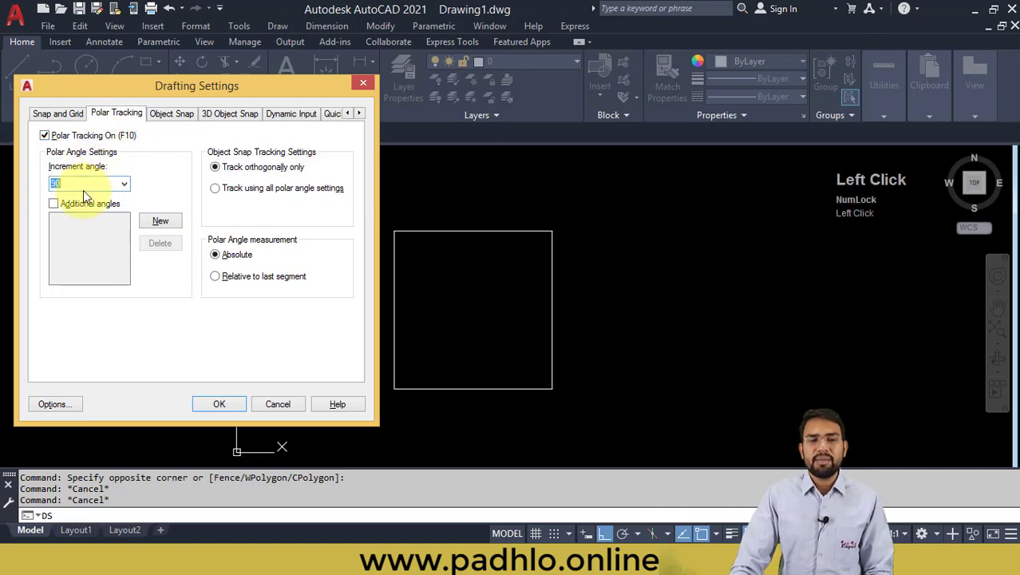
{"action": "left_click", "coordinate": [56, 182]}
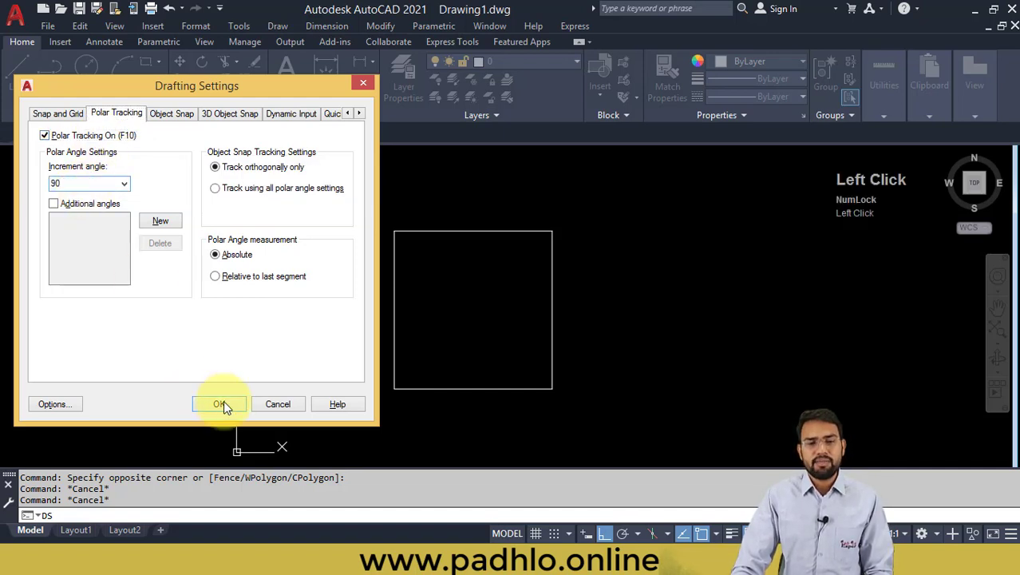
{"action": "left_click", "coordinate": [222, 403]}
Draw a second square beside the first using the Line command with polar tracking, making each side 10 units long
{"action": "mouse_move", "coordinate": [551, 324]}
{"action": "middle_mouse_down"}
{"action": "mouse_move", "coordinate": [199, 327]}
{"action": "mouse_move", "coordinate": [213, 332]}
{"action": "middle_mouse_up"}
{"action": "type", "text": "L"}
{"action": "key", "text": "Return"}
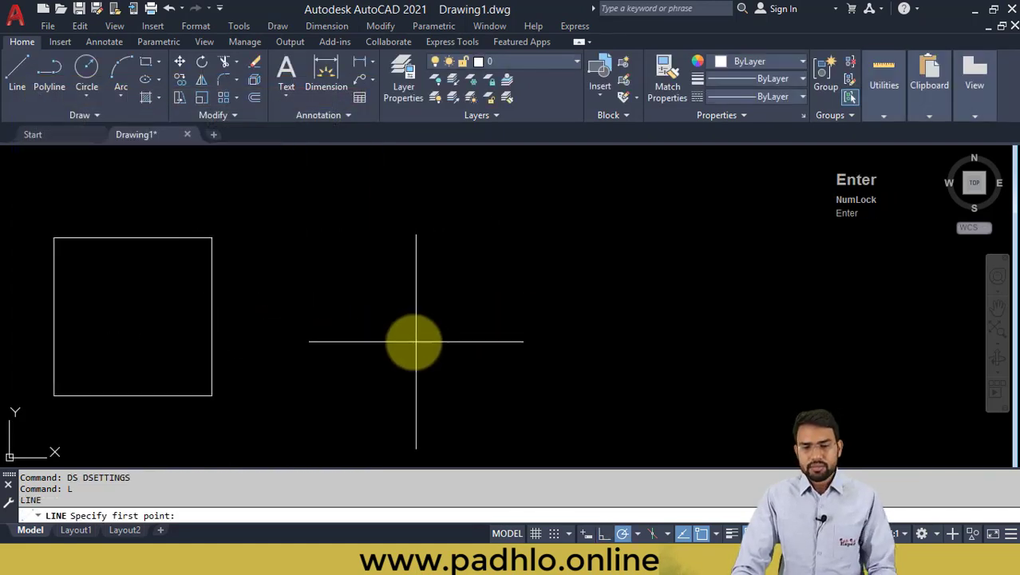
{"action": "left_click", "coordinate": [415, 341]}
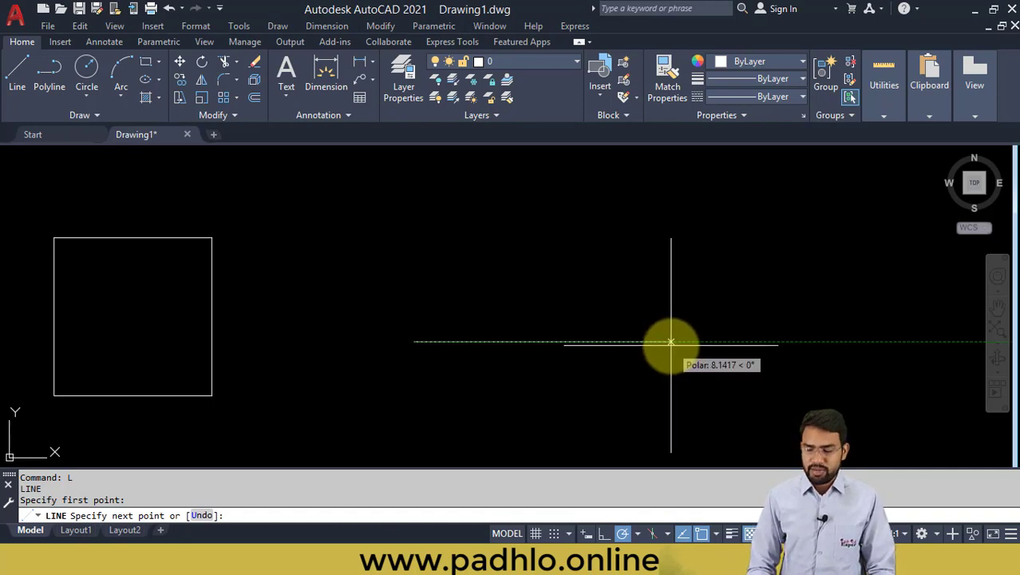
{"action": "key", "text": "Return"}
{"action": "scroll", "coordinate": [675, 292], "scroll_direction": "down", "scroll_amount": 4}
{"action": "middle_click_drag", "start_coordinate": [686, 309], "coordinate": [618, 392]}
{"action": "type", "text": "10"}
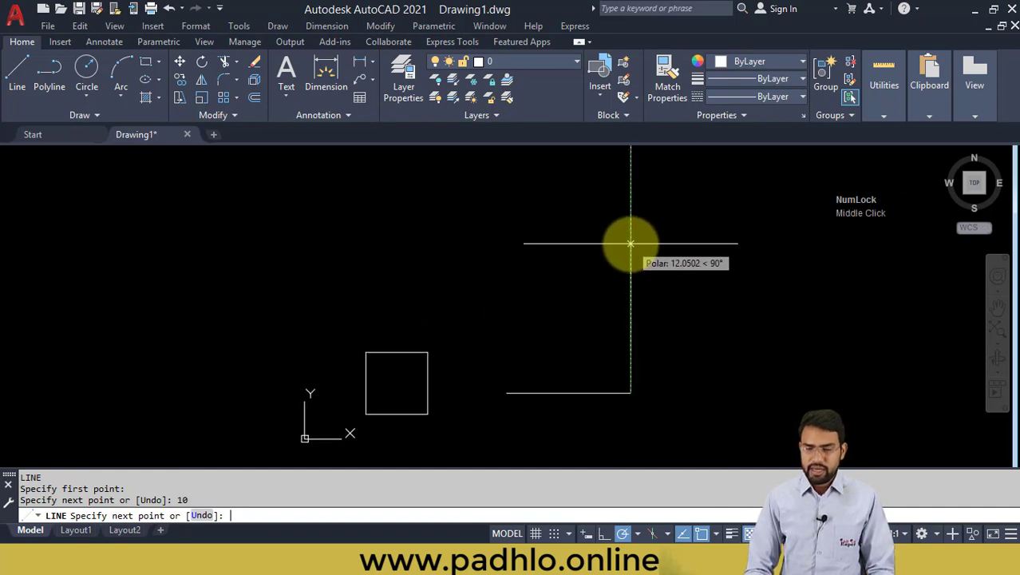
{"action": "key", "text": "Return"}
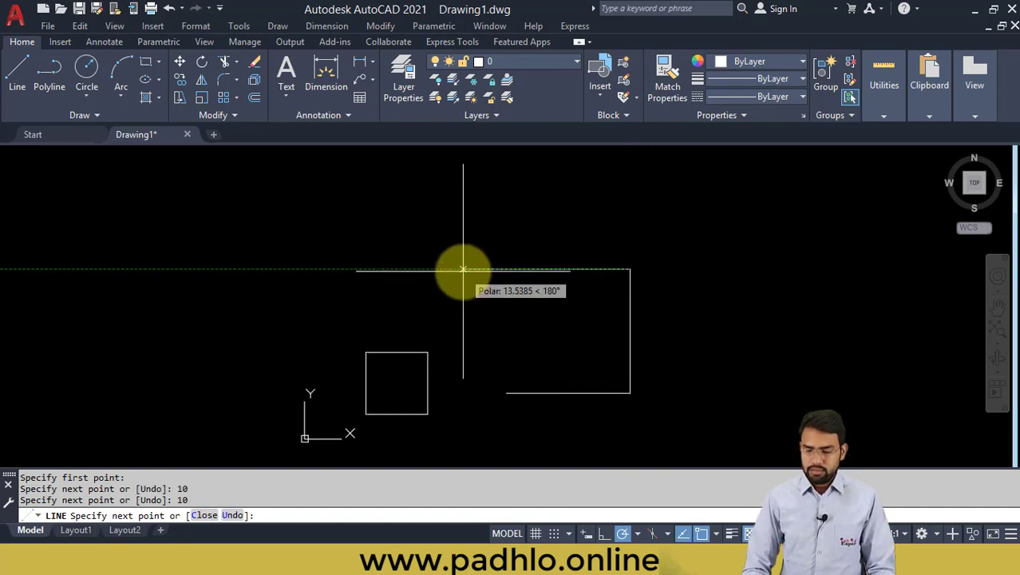
{"action": "type", "text": "10"}
{"action": "key", "text": "Return"}
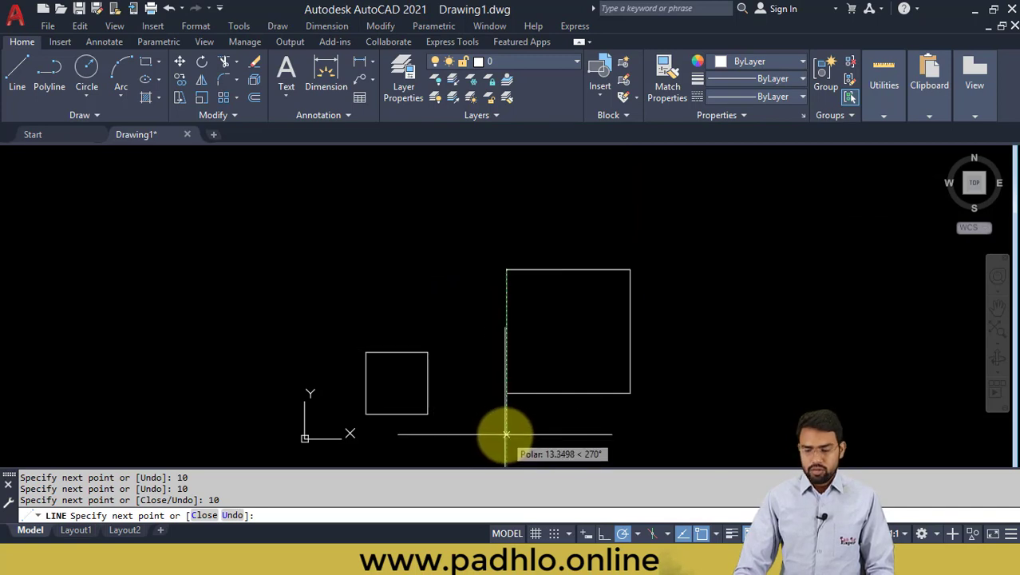
{"action": "type", "text": "10"}
{"action": "key", "text": "Return"}
{"action": "key", "text": "Escape"}
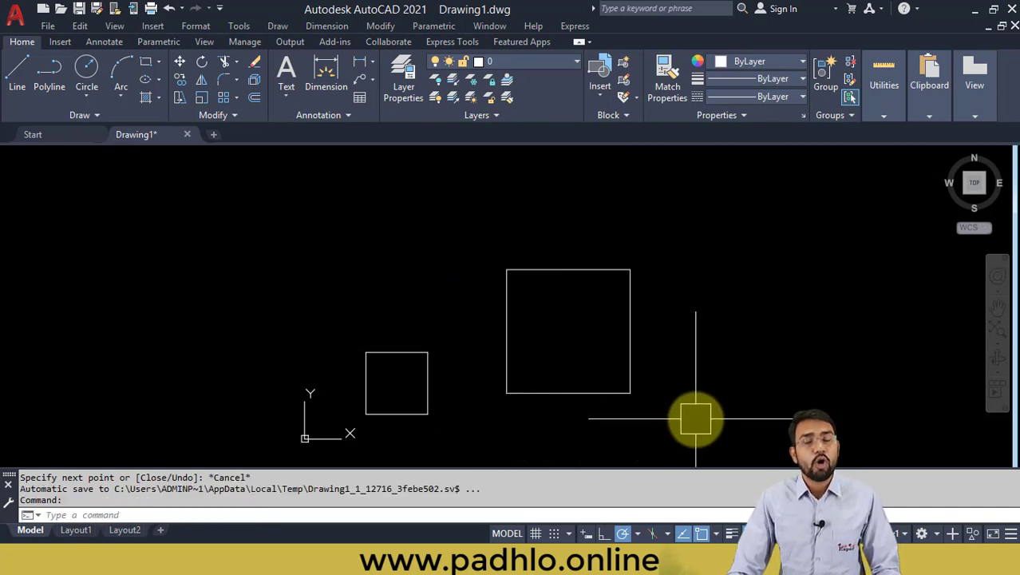
Set the polar tracking increment angle to 60 degrees in the Drafting Settings and apply it
{"action": "middle_click_drag", "start_coordinate": [696, 418], "coordinate": [478, 405]}
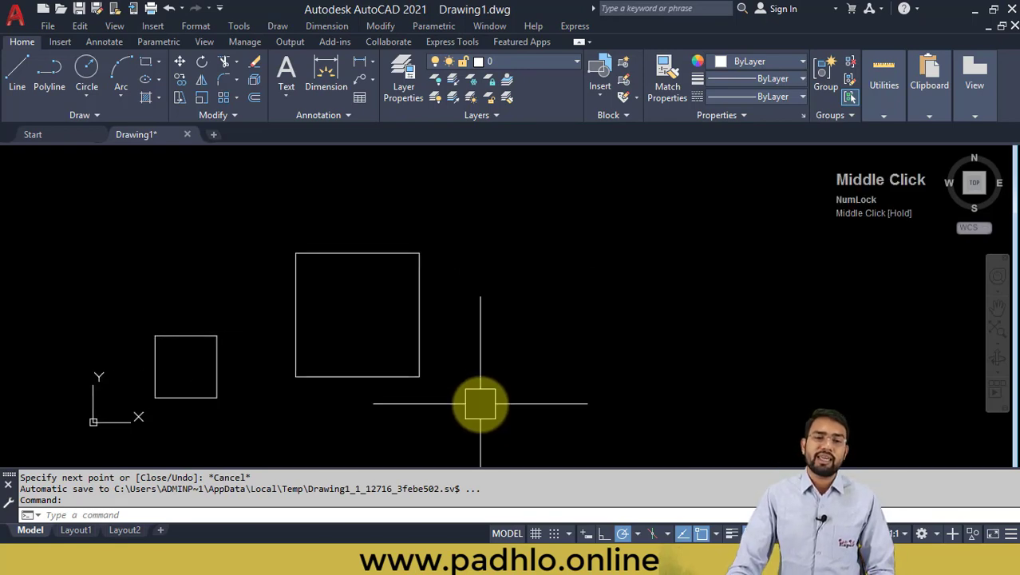
{"action": "key", "text": "Escape"}
{"action": "key", "text": "Escape"}
{"action": "type", "text": "ds"}
{"action": "key", "text": "space"}
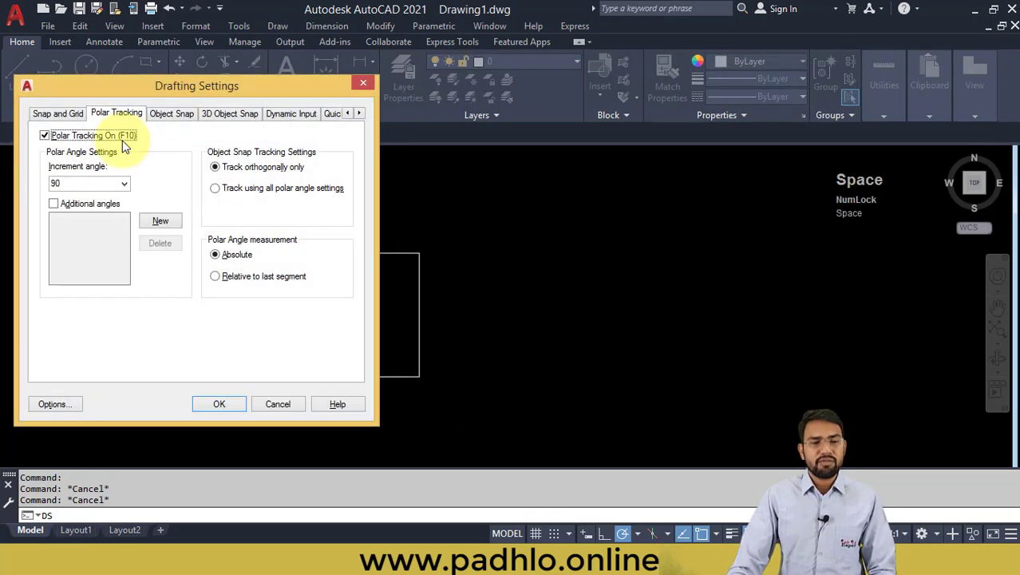
{"action": "left_click", "coordinate": [98, 181]}
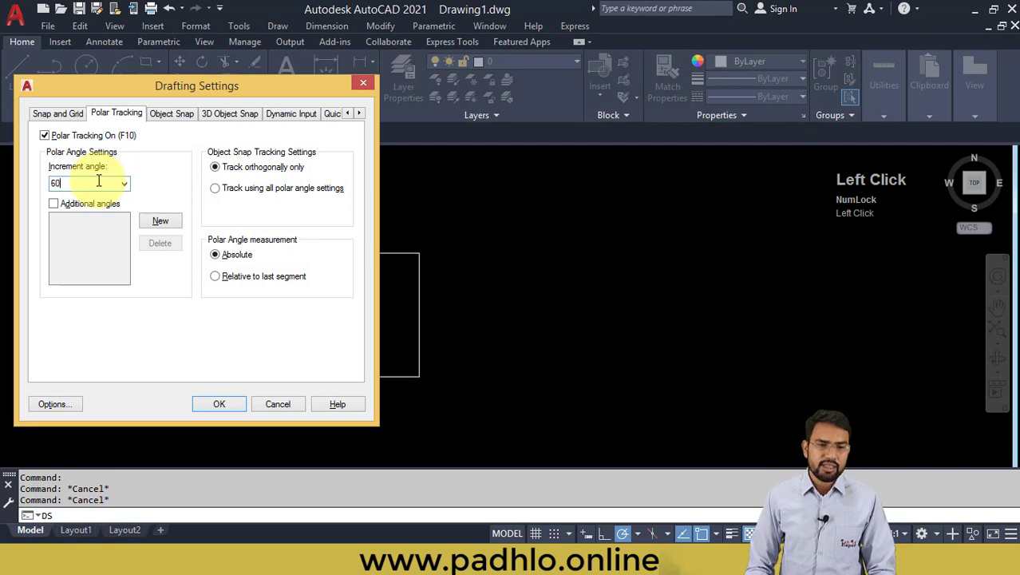
{"action": "type", "text": "60"}
{"action": "key", "text": "Return"}
Start a line in the empty area beside the large square to check polar tracking at 60-degree increments, and cancel it
{"action": "middle_click_drag", "start_coordinate": [483, 257], "coordinate": [425, 267]}
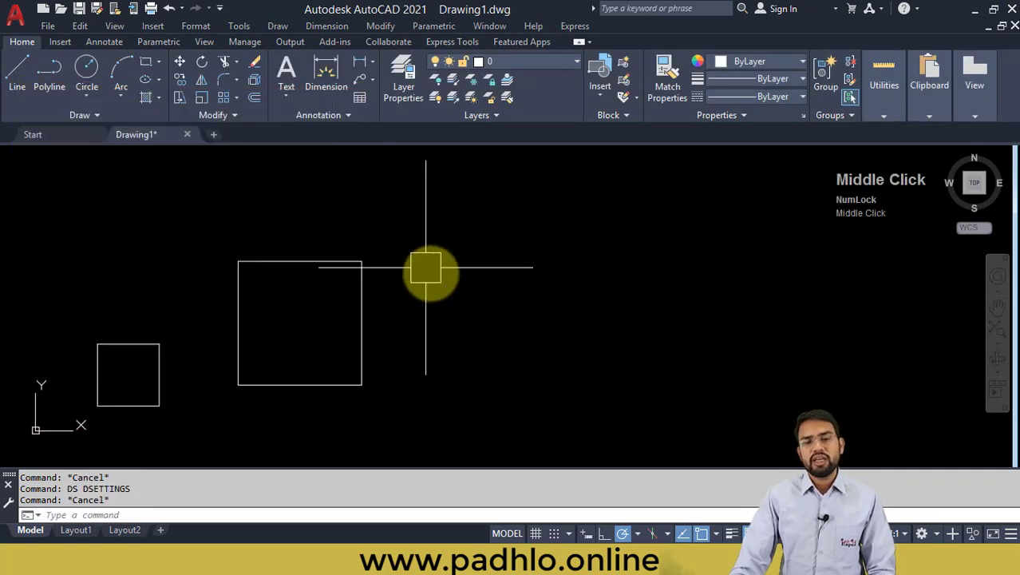
{"action": "type", "text": "l"}
{"action": "key", "text": "space"}
{"action": "left_click", "coordinate": [542, 331]}
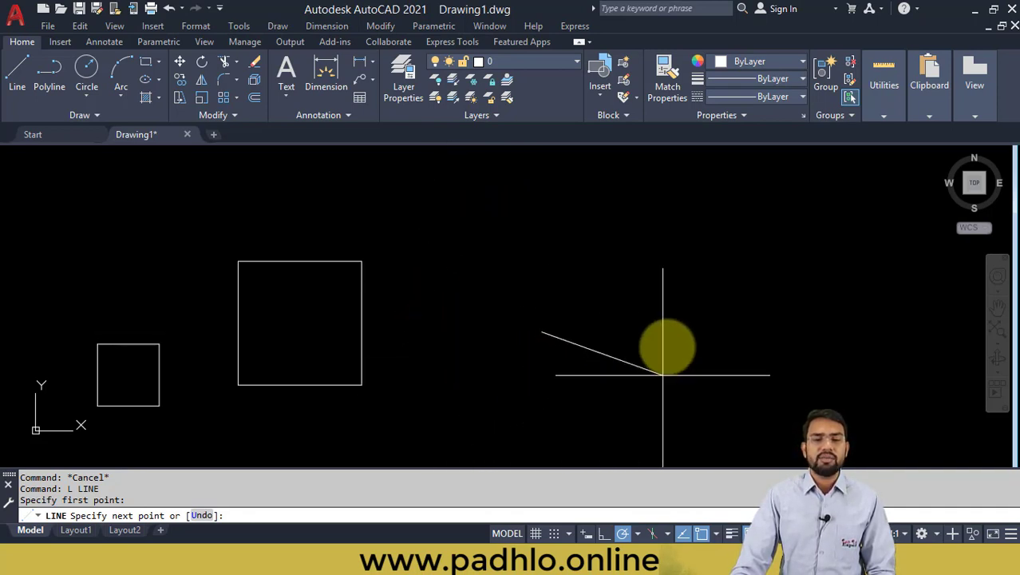
{"action": "key", "text": "Escape"}
Reopen the Drafting Settings and set the polar tracking increment angle to 90 degrees
{"action": "type", "text": "DS"}
{"action": "key", "text": "space"}
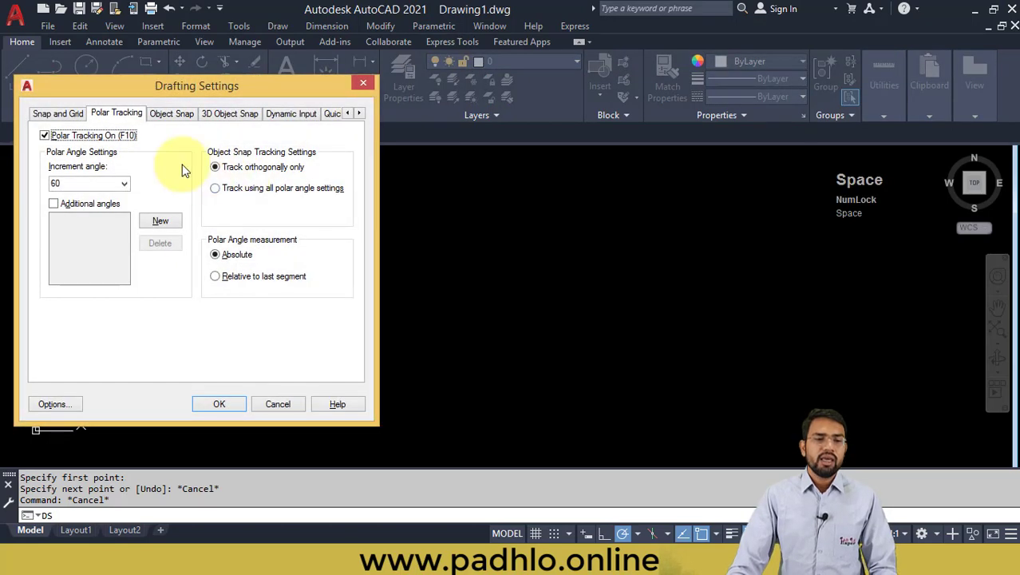
{"action": "left_click_drag", "start_coordinate": [112, 87], "coordinate": [327, 116]}
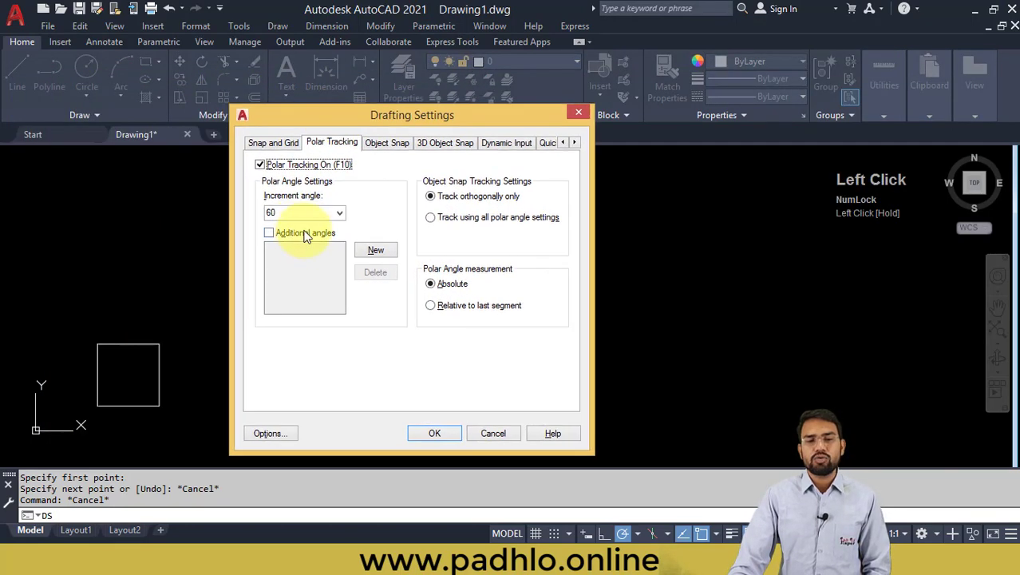
{"action": "left_click", "coordinate": [310, 217]}
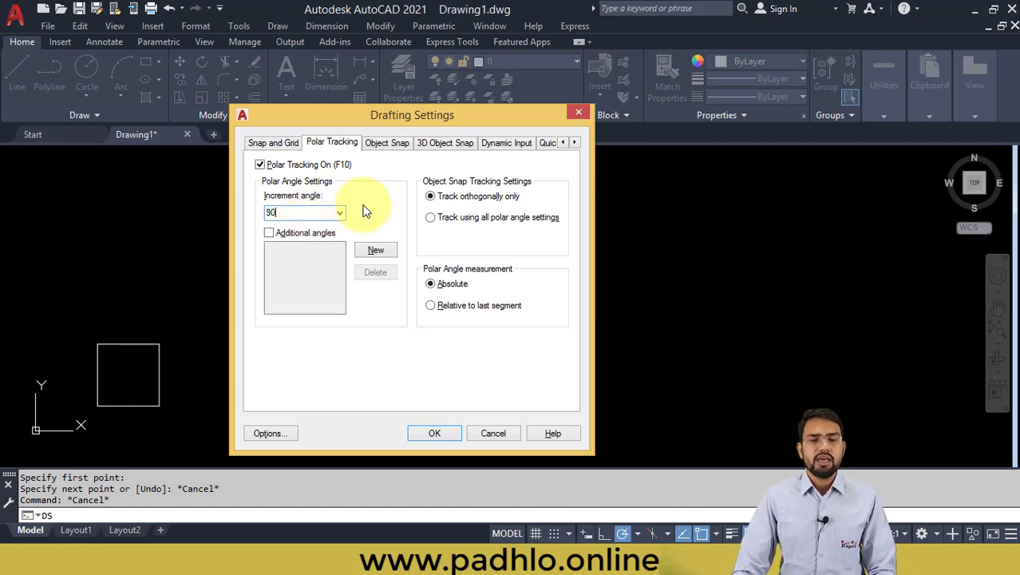
{"action": "left_click", "coordinate": [361, 210]}
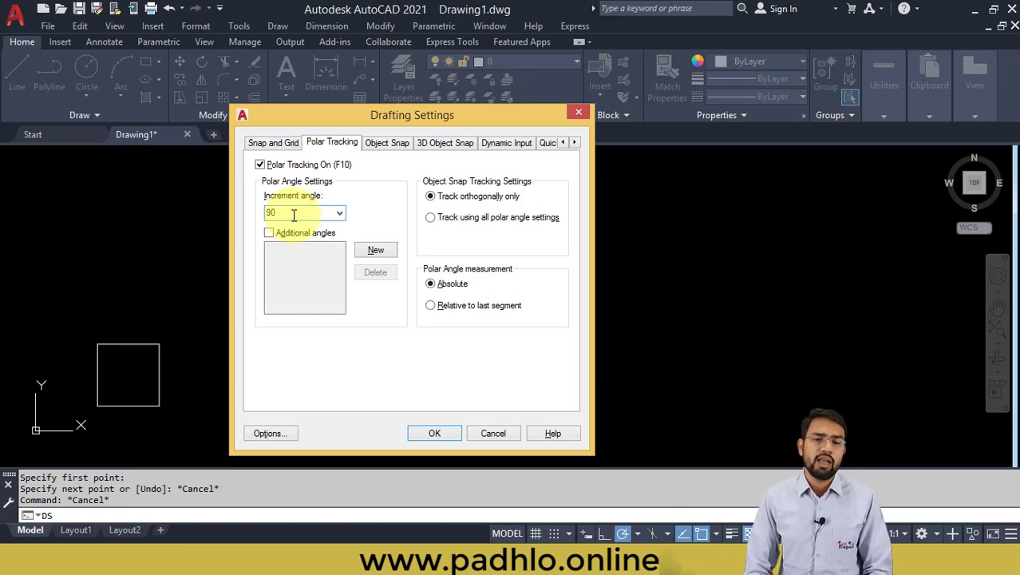
Enable additional polar angles, add 30, 45, 67, 95 and 15 degrees, and apply the settings
{"action": "left_click", "coordinate": [310, 235]}
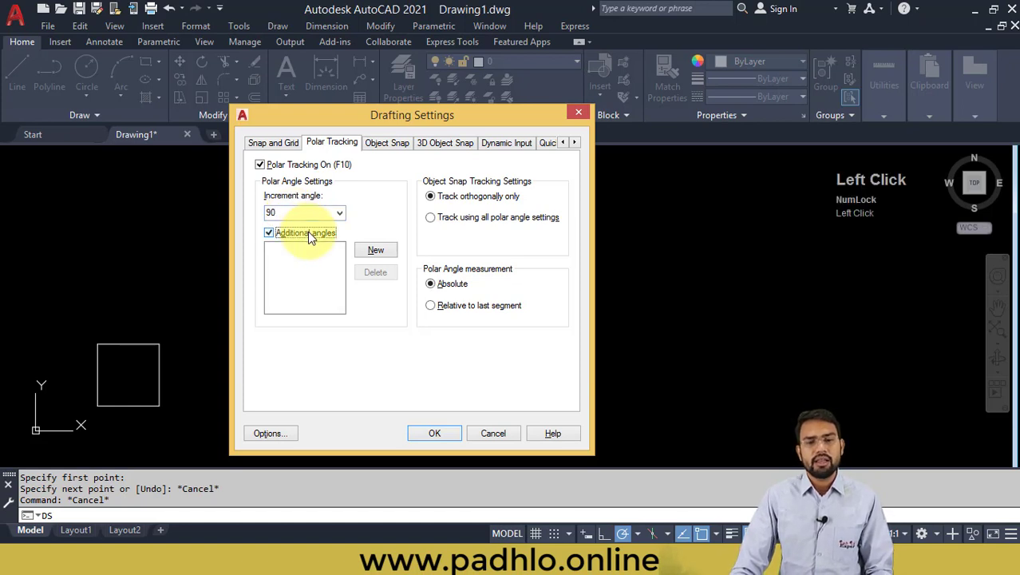
{"action": "left_click", "coordinate": [378, 250]}
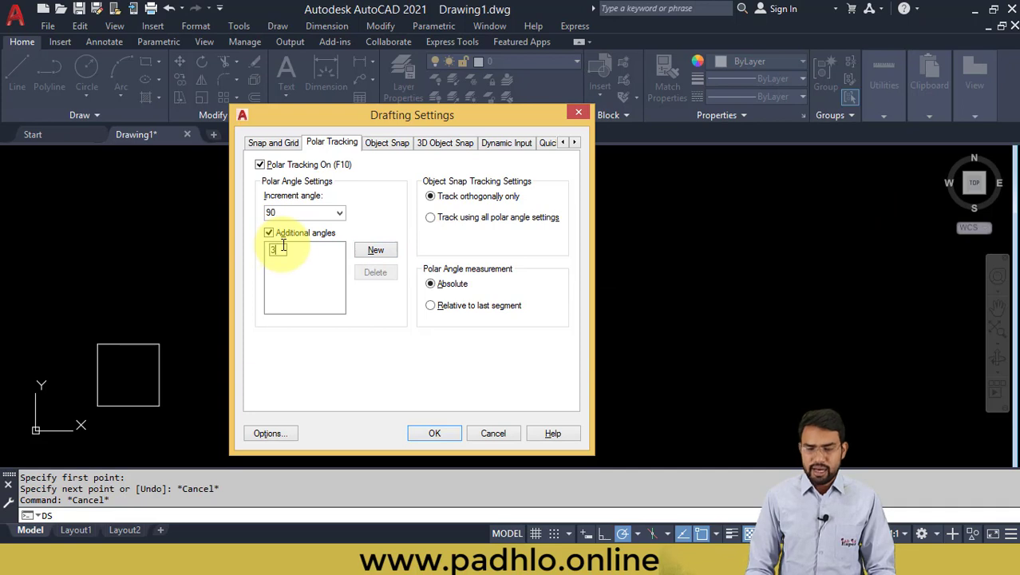
{"action": "left_click", "coordinate": [371, 250]}
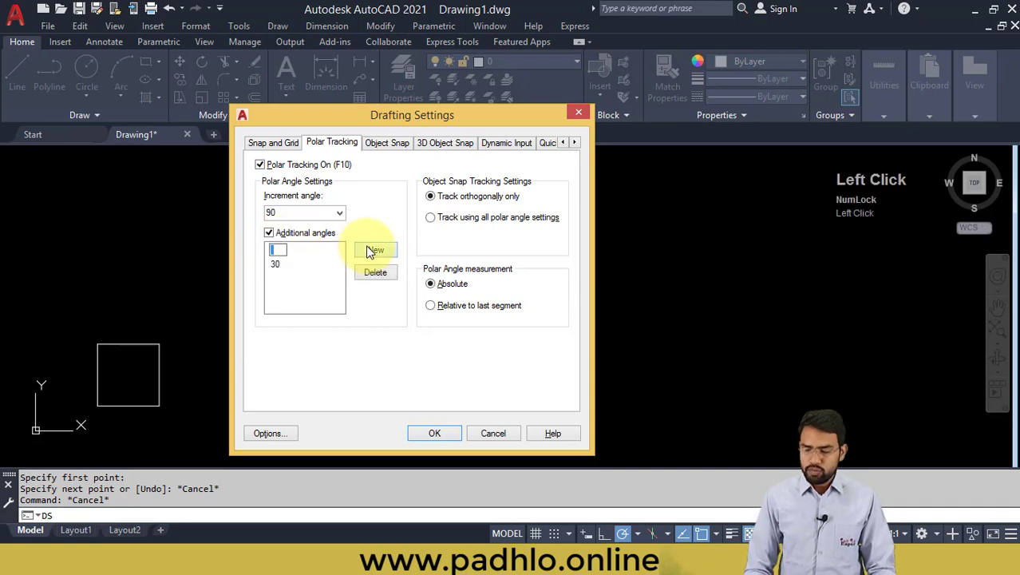
{"action": "type", "text": "45"}
{"action": "left_click", "coordinate": [371, 251]}
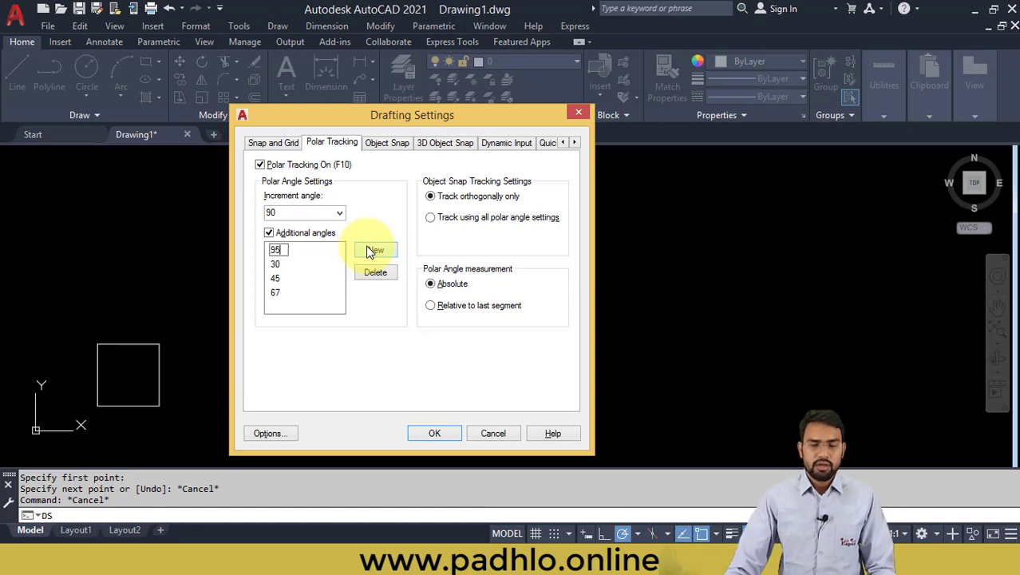
{"action": "left_click", "coordinate": [382, 251]}
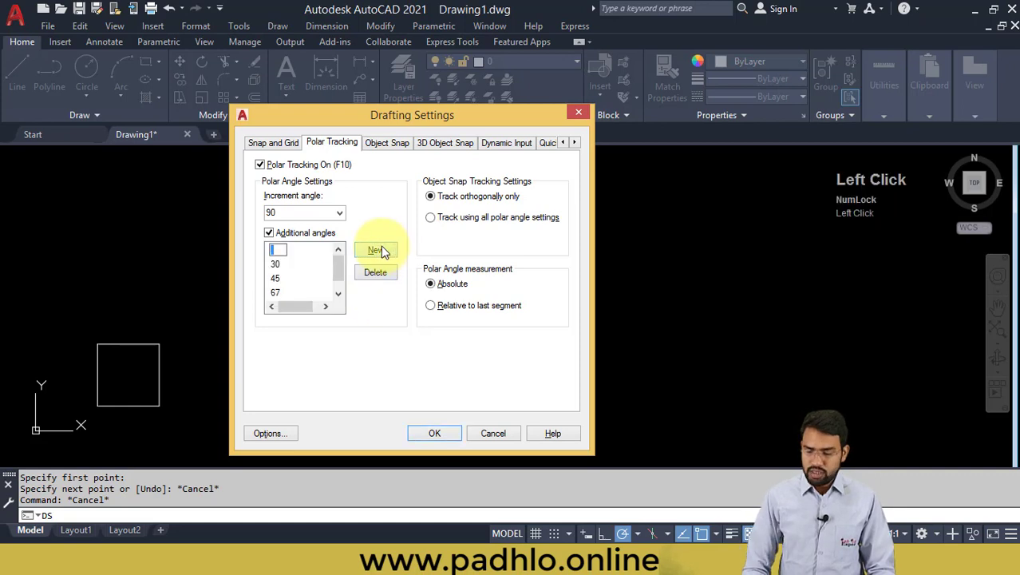
{"action": "left_click", "coordinate": [353, 261]}
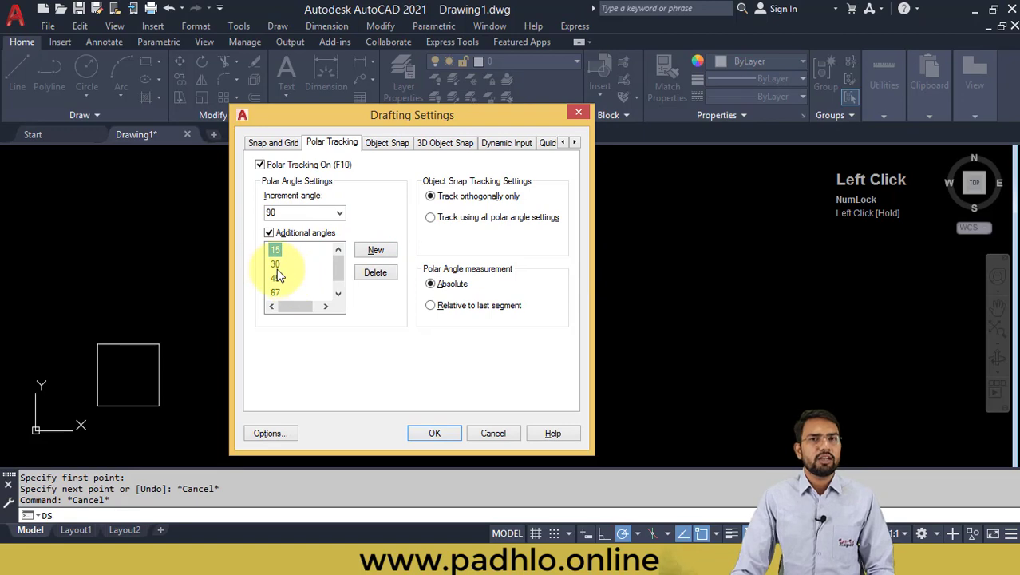
{"action": "left_click", "coordinate": [422, 433]}
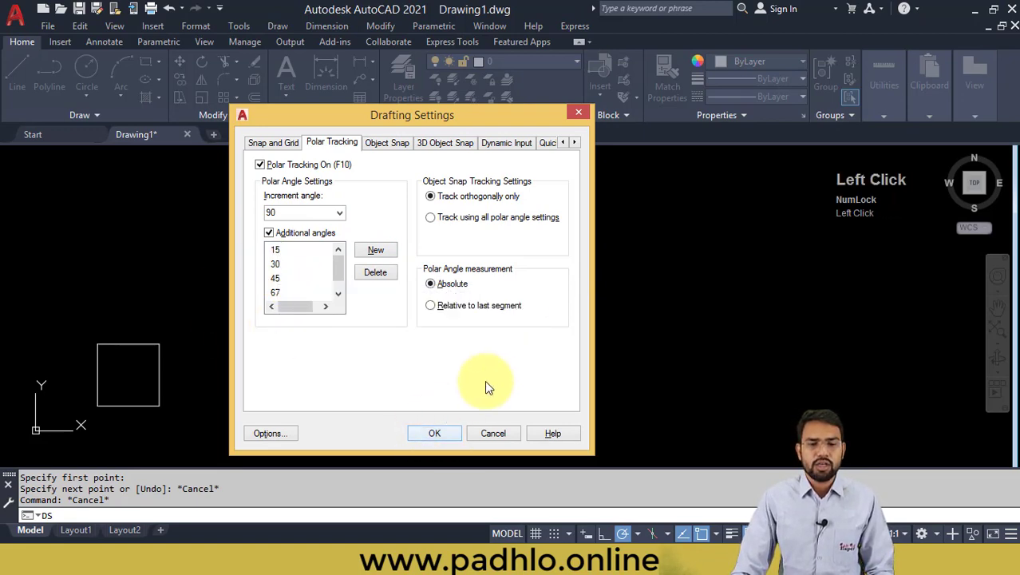
Start a line beside the large square to check polar tracking with the additional angles, and cancel it
{"action": "left_click", "coordinate": [606, 289]}
{"action": "left_click", "coordinate": [605, 291]}
{"action": "left_click", "coordinate": [605, 299]}
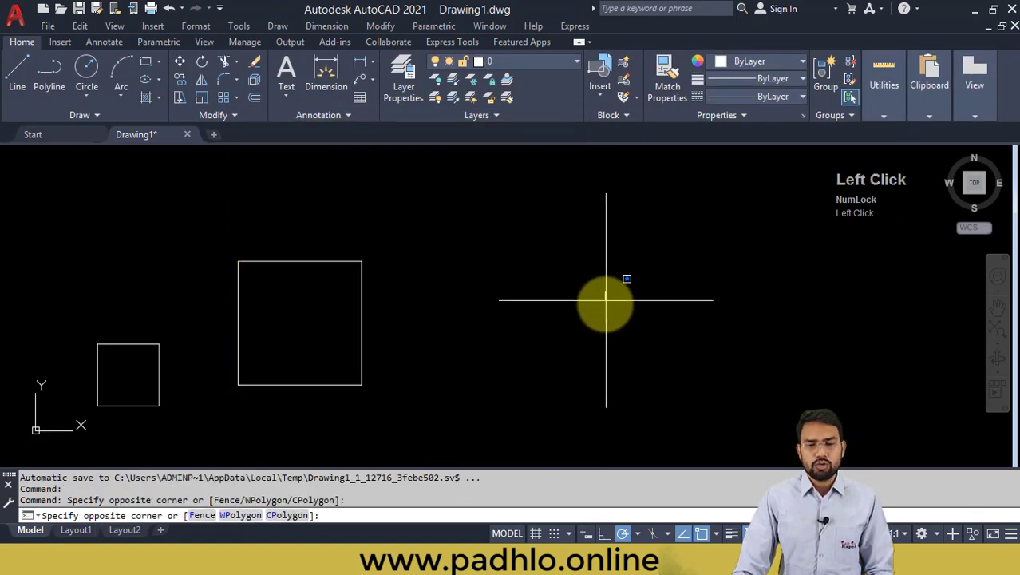
{"action": "left_click", "coordinate": [502, 337]}
{"action": "middle_click_drag", "start_coordinate": [629, 335], "coordinate": [618, 335]}
{"action": "key", "text": "space"}
{"action": "left_click", "coordinate": [502, 344]}
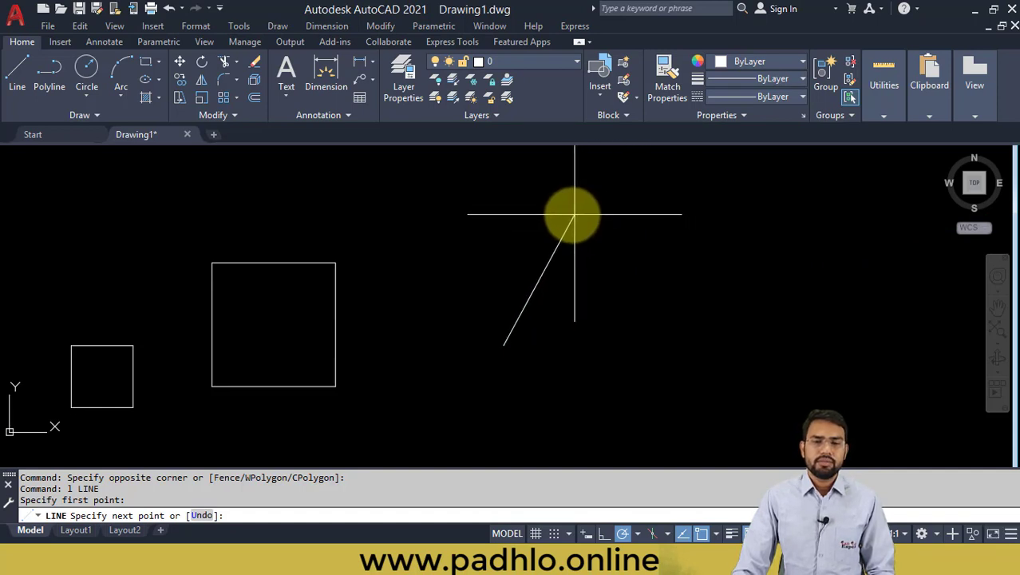
{"action": "middle_click_drag", "start_coordinate": [561, 212], "coordinate": [477, 242]}
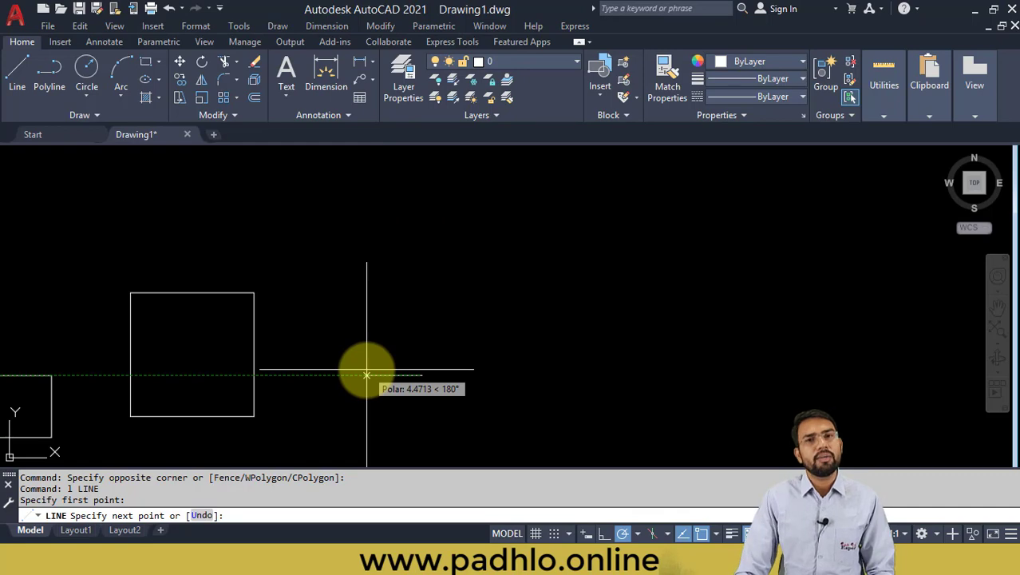
{"action": "key", "text": "Escape"}
Reopen the Drafting Settings, delete the additional polar angles 45, 30 and 15, and turn additional angles off
{"action": "type", "text": "f"}
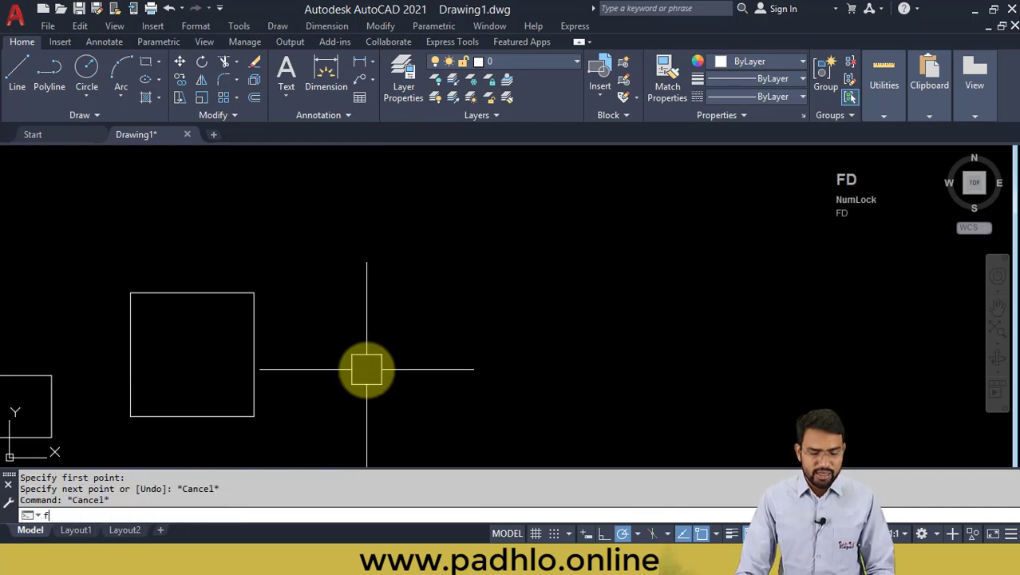
{"action": "type", "text": "d"}
{"action": "key", "text": "Return"}
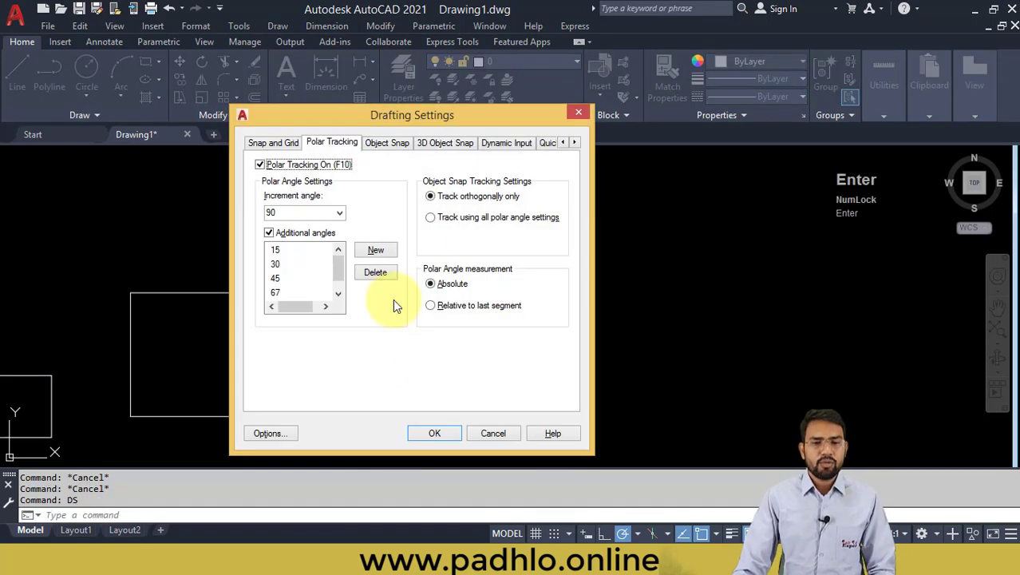
{"action": "left_click", "coordinate": [305, 237]}
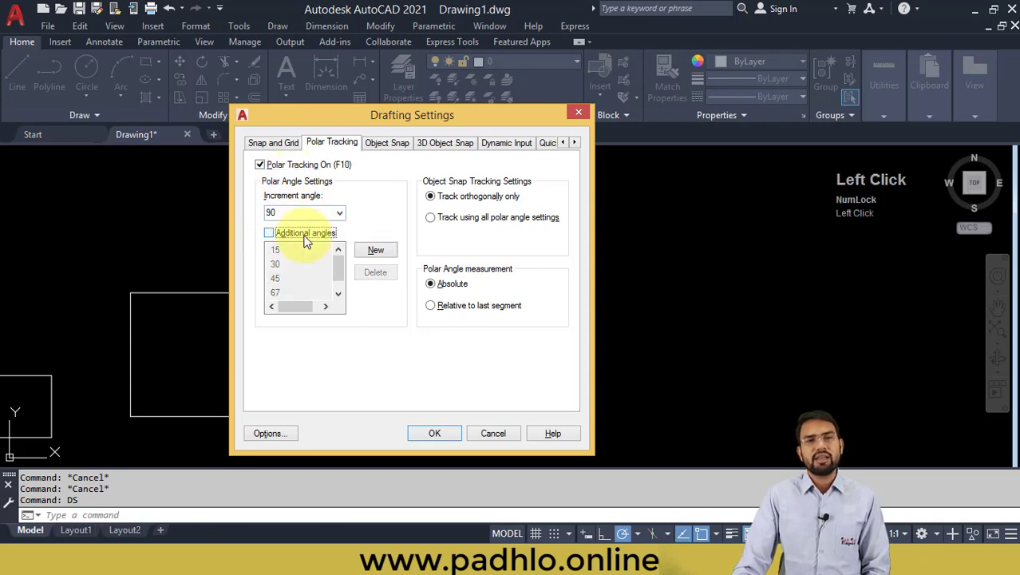
{"action": "left_click", "coordinate": [306, 237]}
{"action": "left_click", "coordinate": [274, 278]}
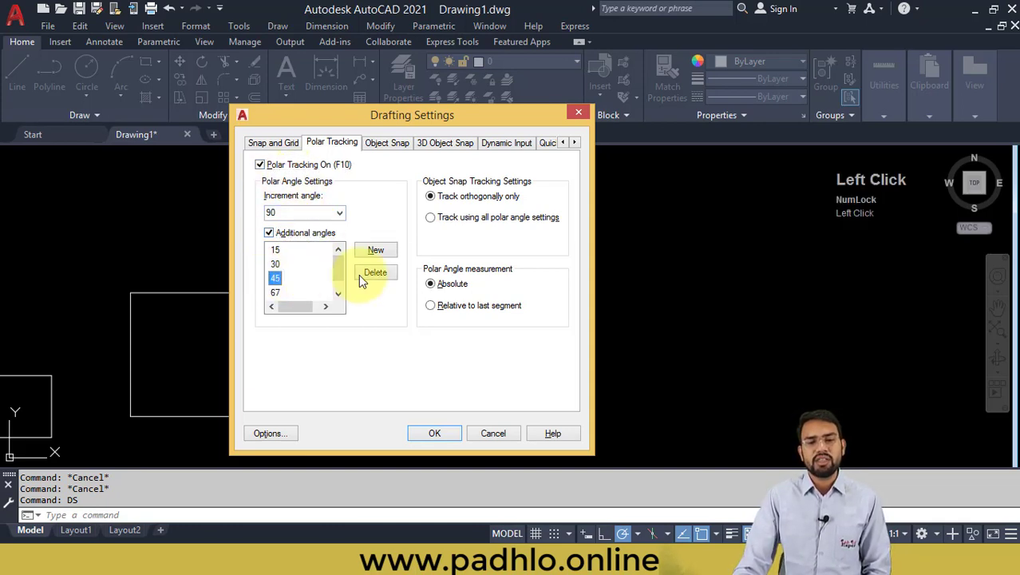
{"action": "left_click", "coordinate": [359, 274]}
{"action": "left_click", "coordinate": [308, 264]}
{"action": "left_click", "coordinate": [372, 272]}
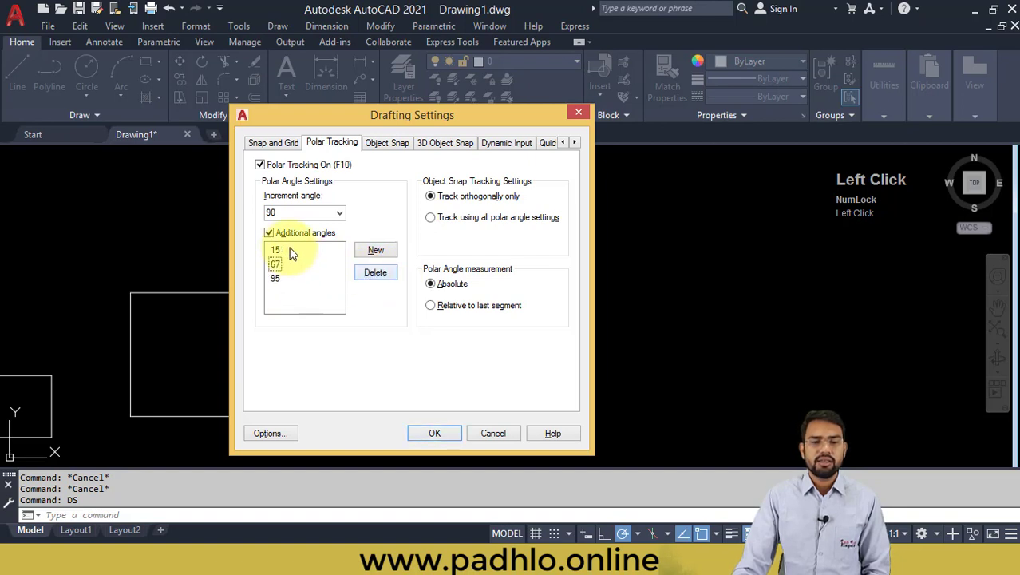
{"action": "left_click", "coordinate": [292, 252]}
{"action": "left_click", "coordinate": [371, 270]}
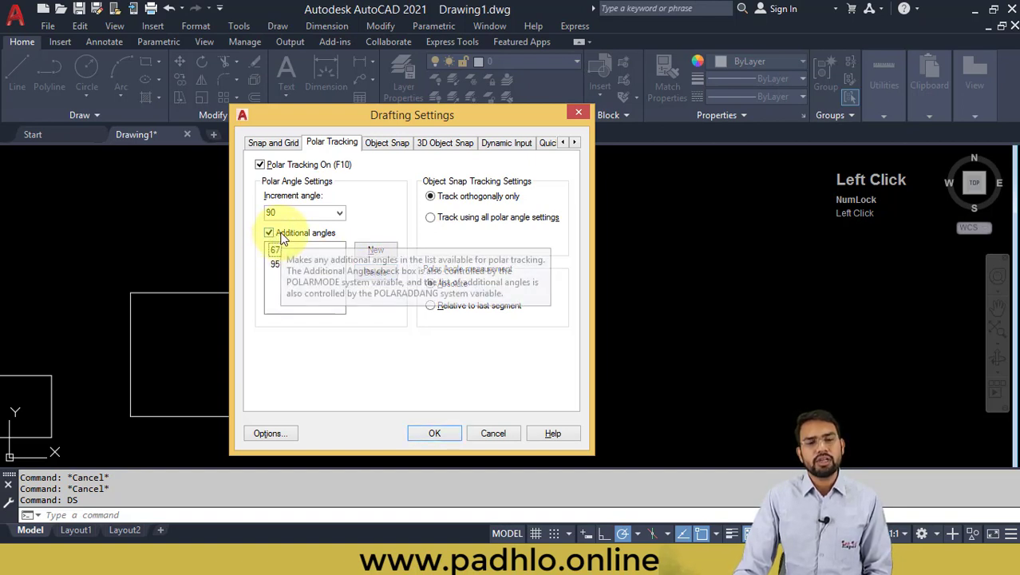
{"action": "left_click", "coordinate": [281, 236]}
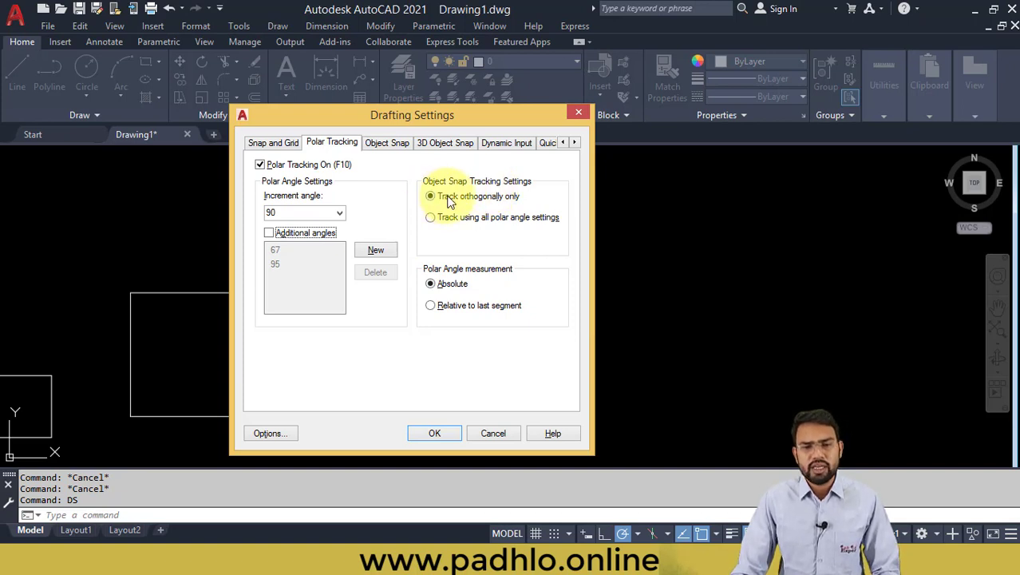
Select all object snap modes in the Drafting Settings and apply them
{"action": "left_click", "coordinate": [389, 143]}
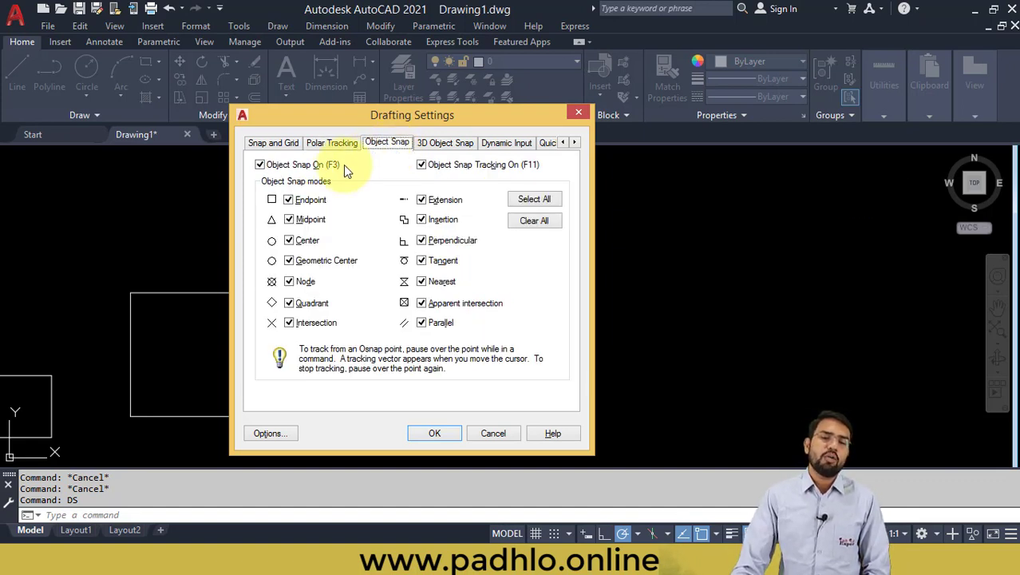
{"action": "left_click", "coordinate": [335, 144]}
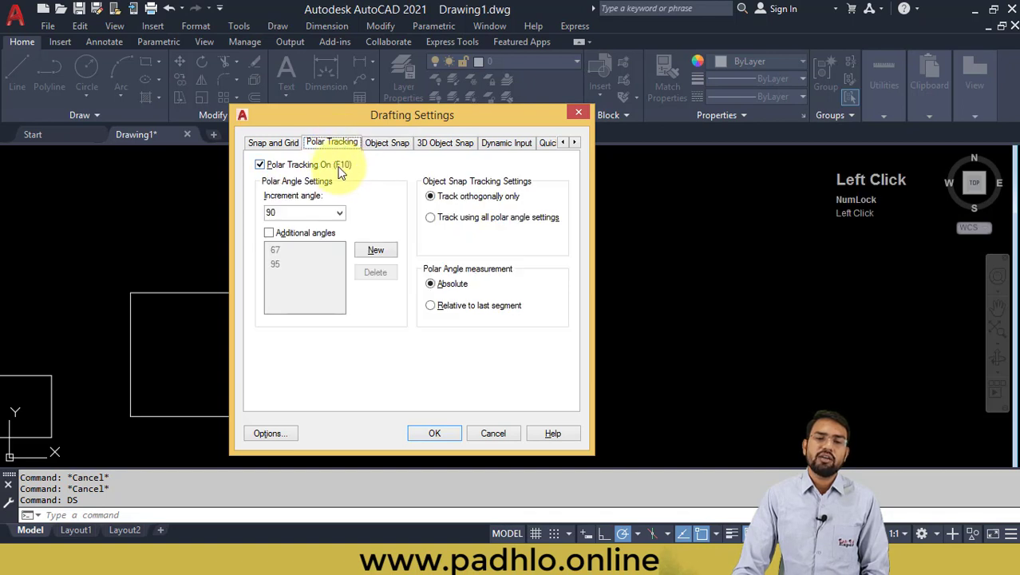
{"action": "left_click", "coordinate": [384, 145]}
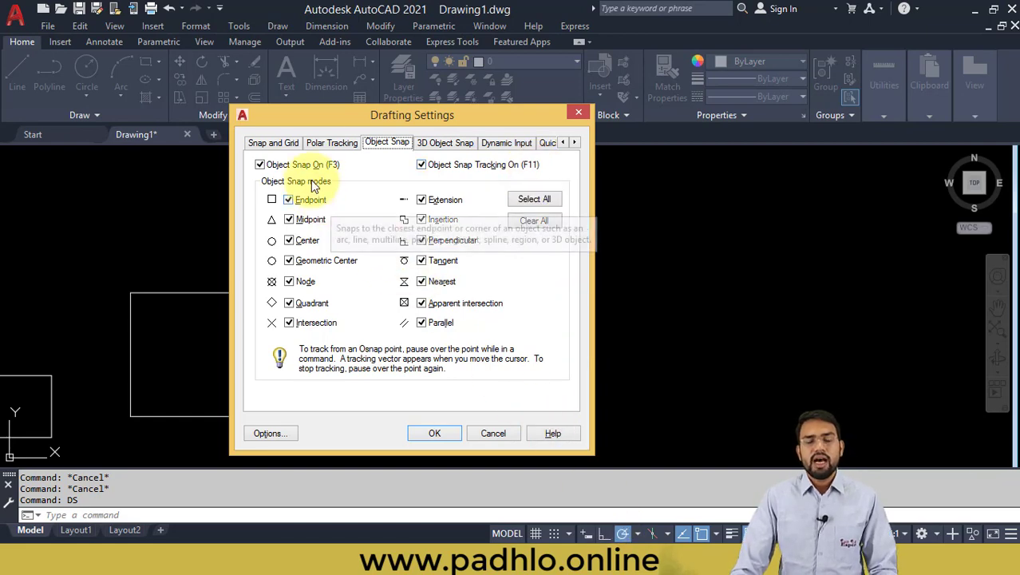
{"action": "left_click_drag", "start_coordinate": [314, 122], "coordinate": [268, 125]}
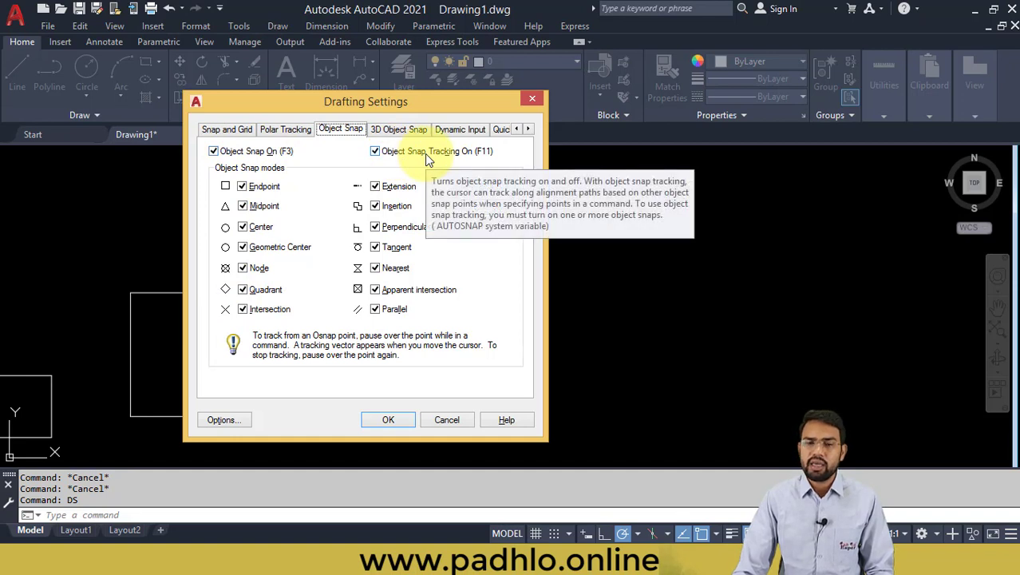
{"action": "left_click", "coordinate": [498, 190]}
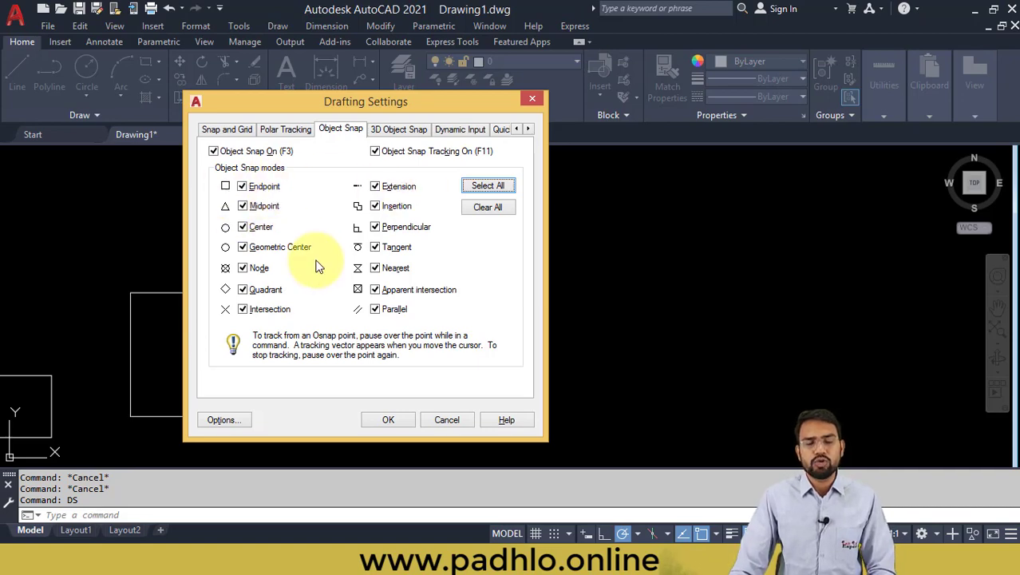
{"action": "left_click", "coordinate": [400, 420]}
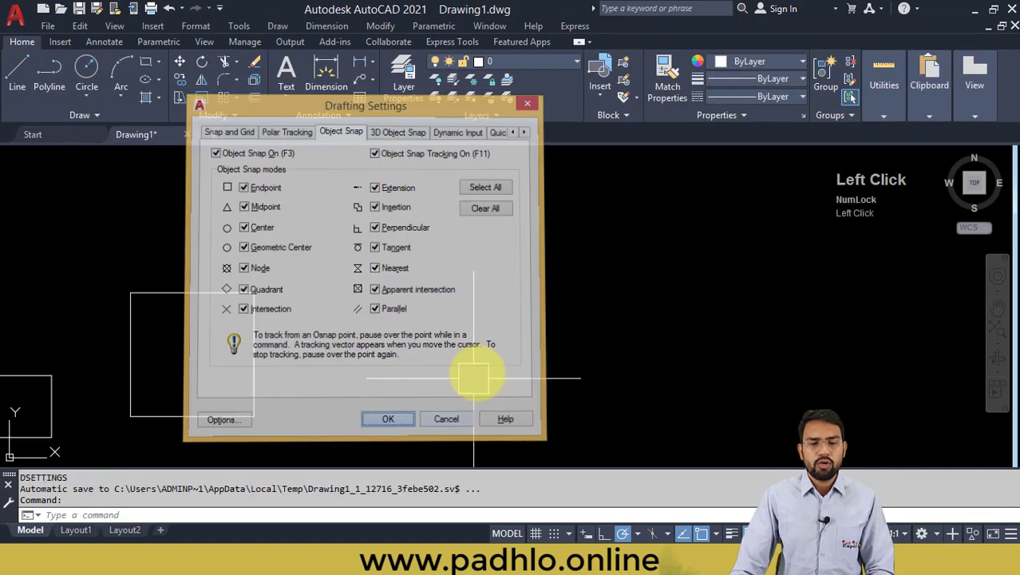
Start the Line command, preview the object snap points along the large square's edges and corners, and cancel it
{"action": "middle_click_drag", "start_coordinate": [423, 320], "coordinate": [504, 321]}
{"action": "type", "text": "l"}
{"action": "key", "text": "space"}
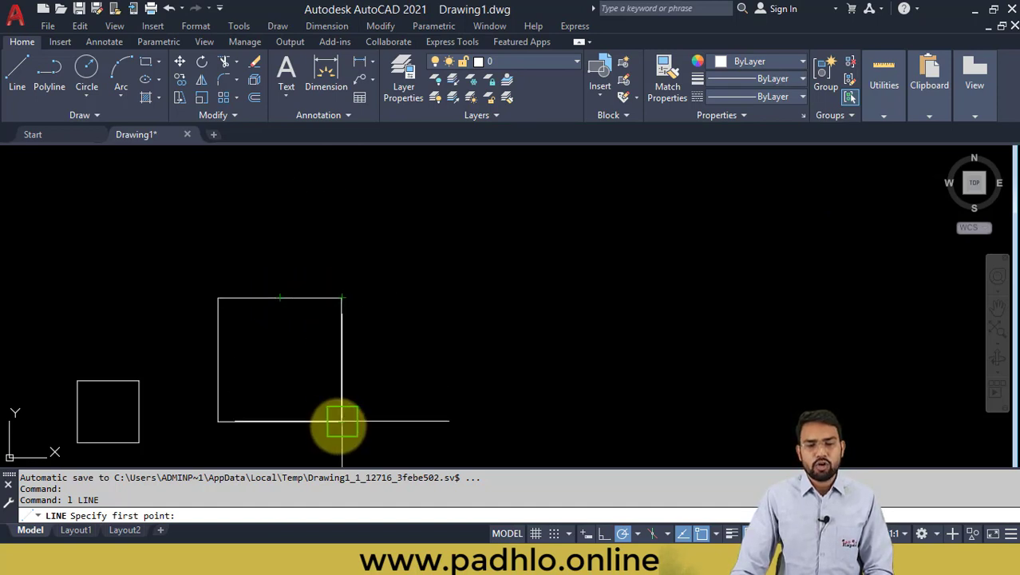
{"action": "key", "text": "Escape"}
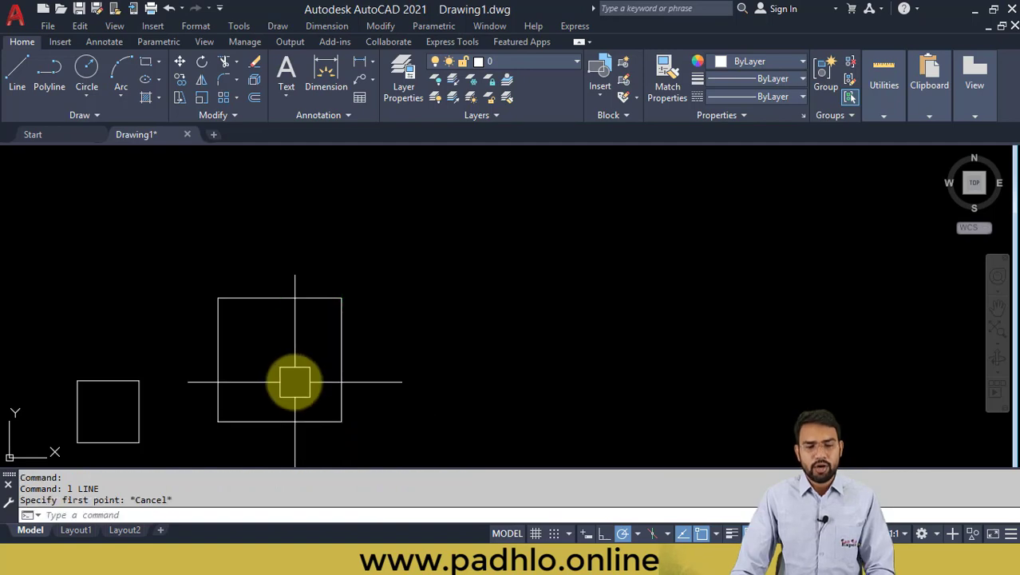
Turn object snap off in the Drafting Settings and apply the change
{"action": "key", "text": "Escape"}
{"action": "type", "text": "DS"}
{"action": "key", "text": "space"}
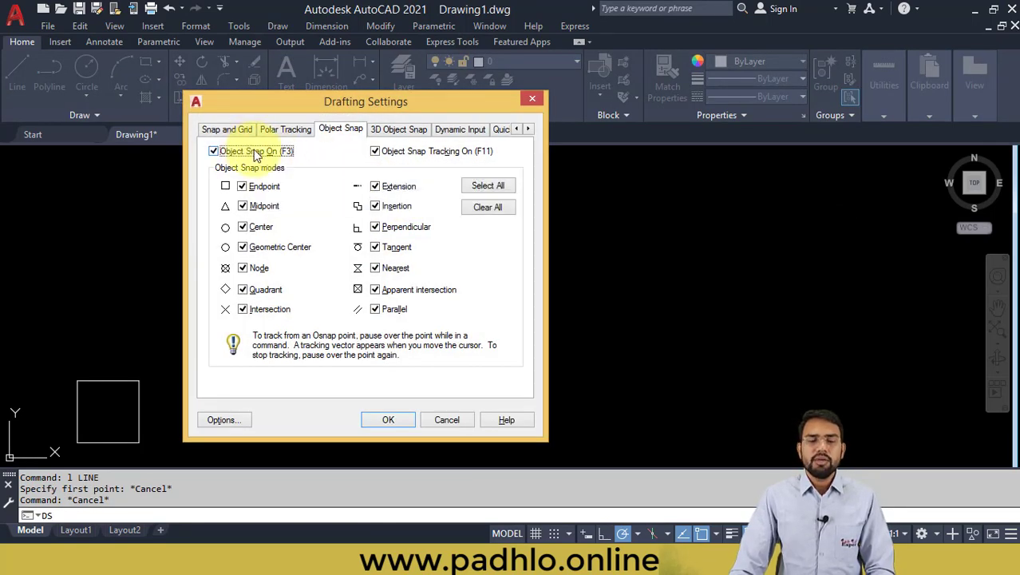
{"action": "left_click", "coordinate": [255, 151]}
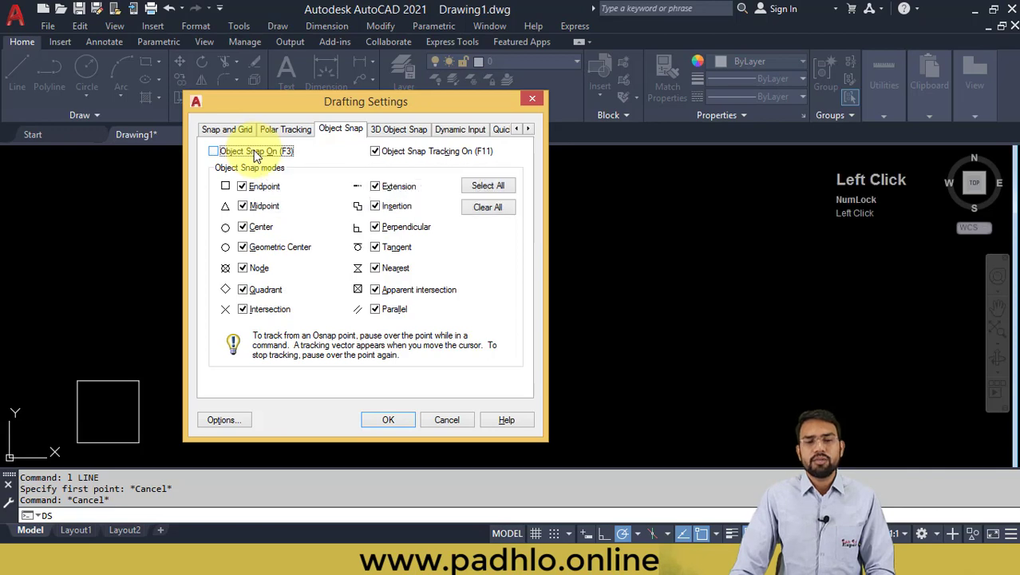
{"action": "left_click", "coordinate": [389, 420]}
Start the Line command, check point picking around the large square without object snap, and cancel it
{"action": "type", "text": "l"}
{"action": "key", "text": "space"}
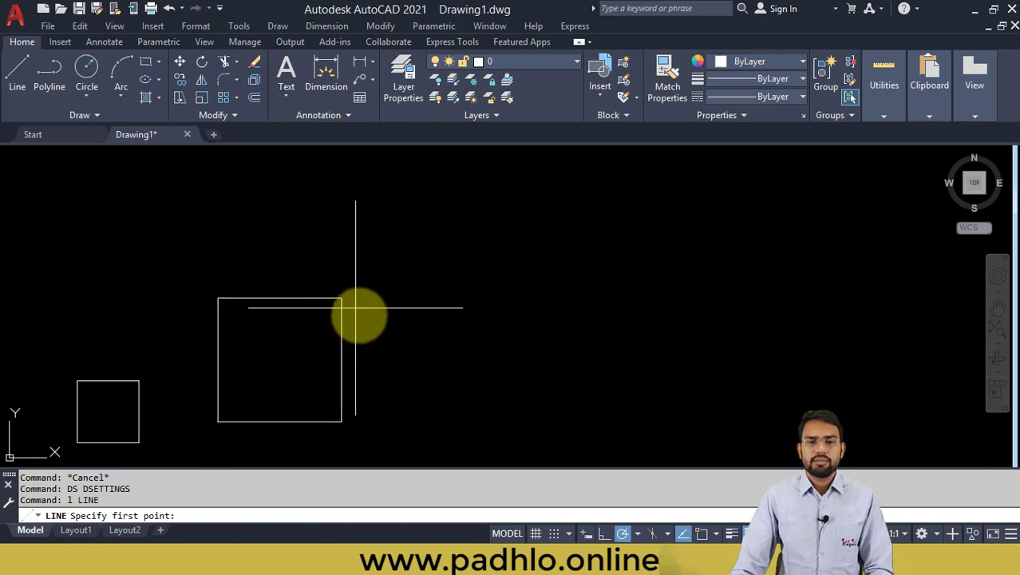
{"action": "key", "text": "Escape"}
{"action": "key", "text": "Escape"}
Reopen the Drafting Settings, turn object snap on and object snap tracking off, and apply
{"action": "type", "text": "ds"}
{"action": "key", "text": "space"}
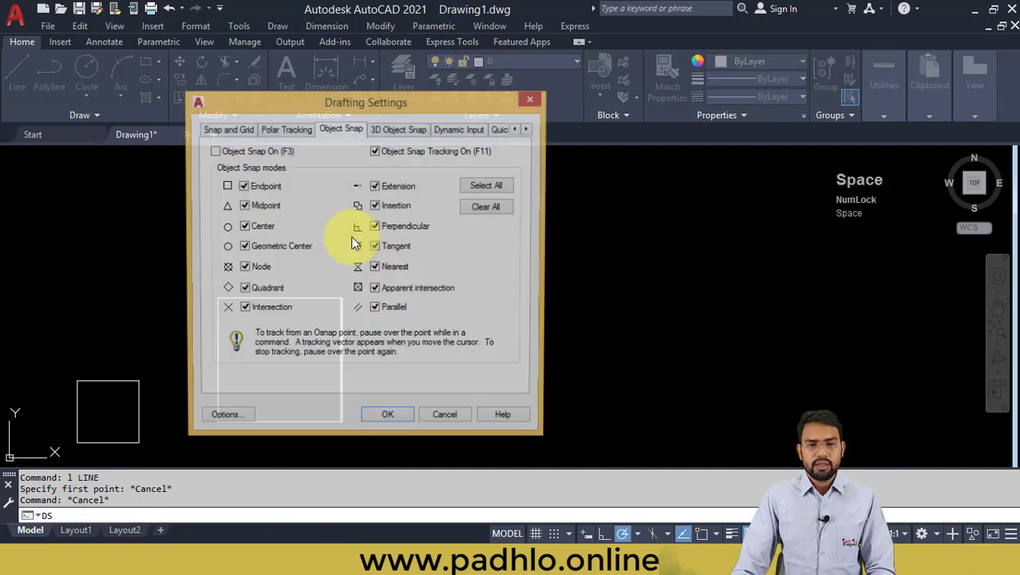
{"action": "left_click", "coordinate": [254, 155]}
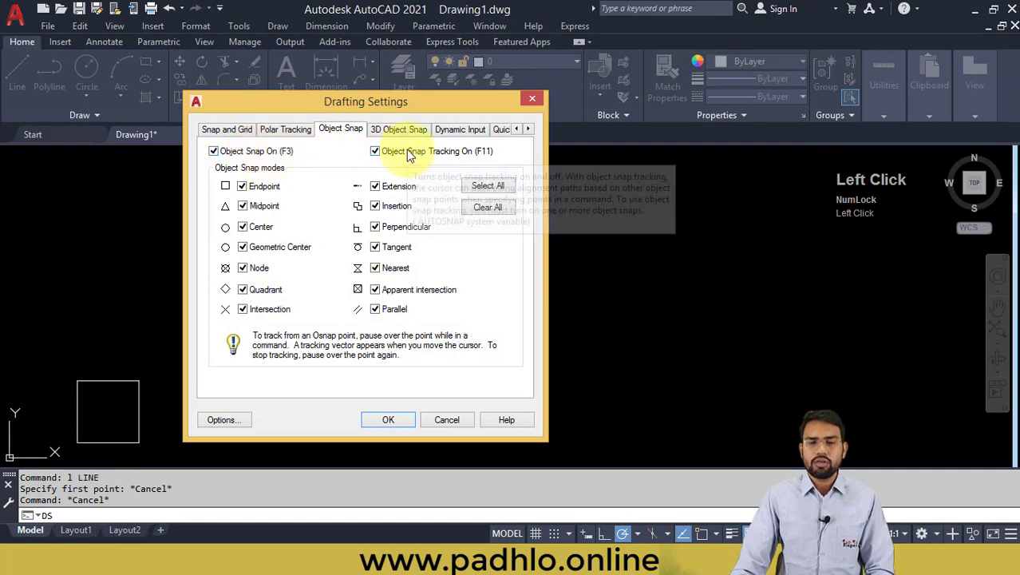
{"action": "left_click", "coordinate": [376, 151]}
{"action": "left_click", "coordinate": [388, 419]}
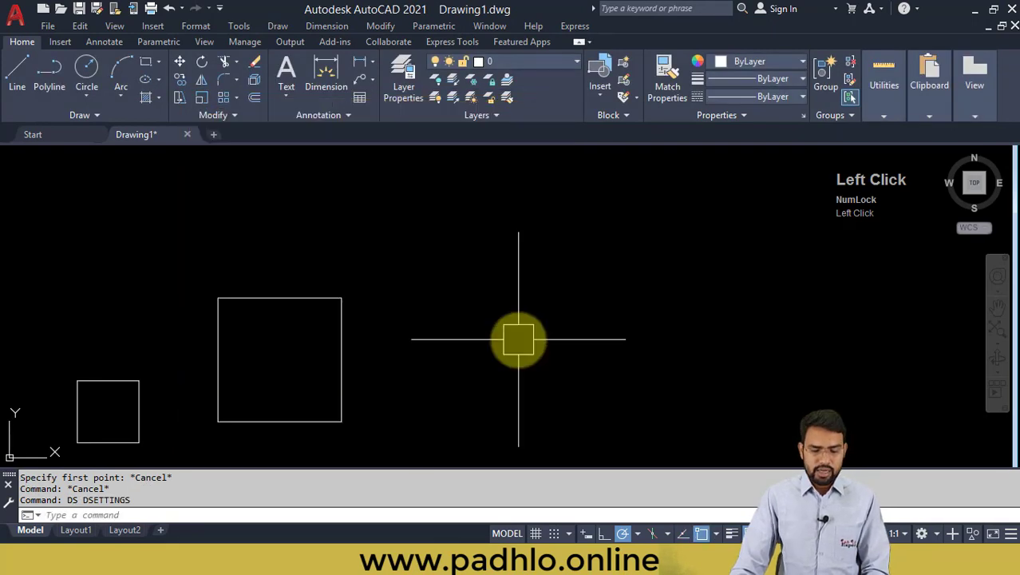
Start a line from the large square's upper-left corner, snap towards the small square's upper-right corner, and cancel it
{"action": "type", "text": "l"}
{"action": "key", "text": "space"}
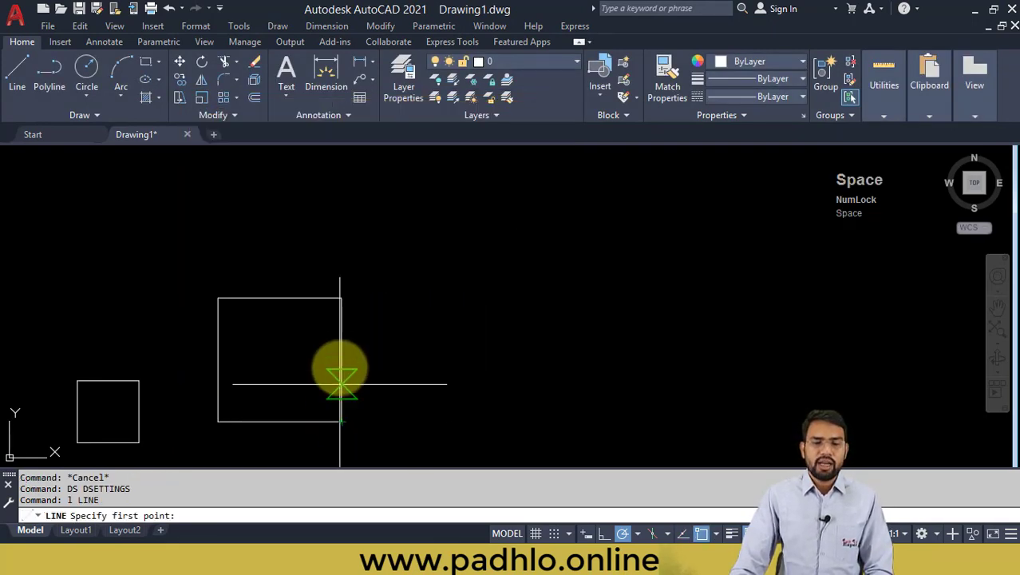
{"action": "left_click", "coordinate": [218, 297]}
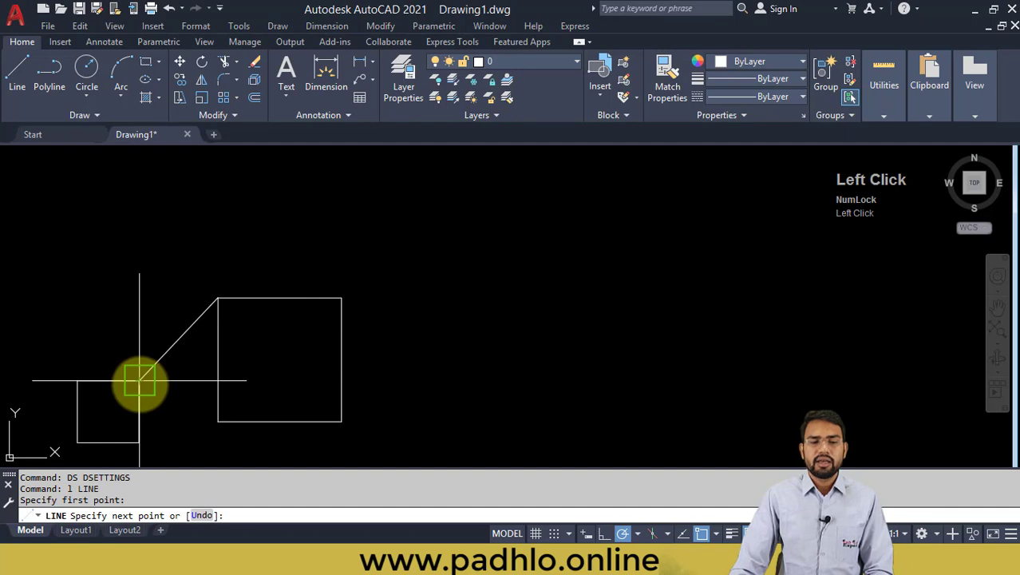
{"action": "key", "text": "Escape"}
{"action": "key", "text": "Escape"}
Turn object snap tracking on in the Drafting Settings and open the drafting options
{"action": "type", "text": "ds"}
{"action": "key", "text": "space"}
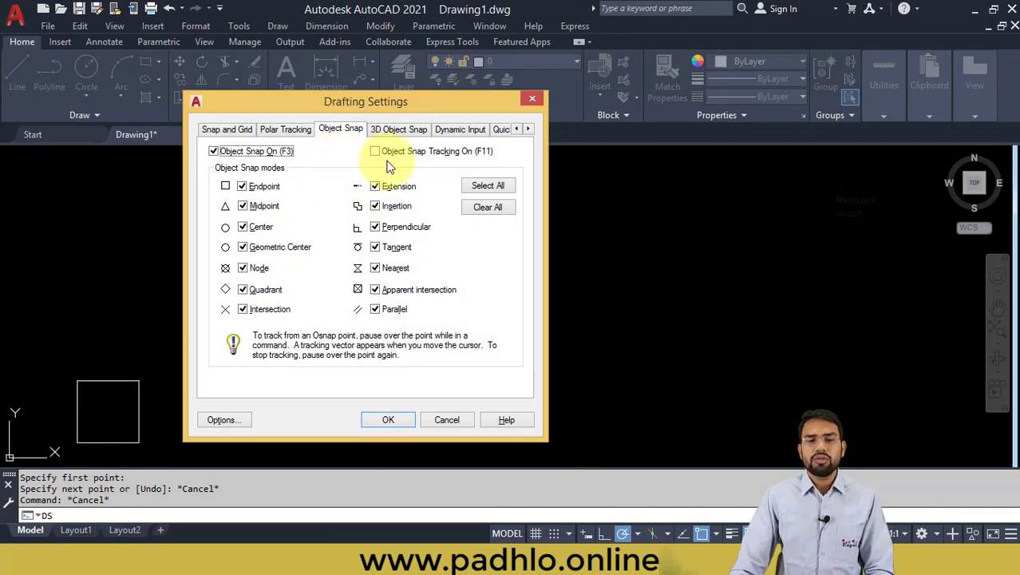
{"action": "left_click", "coordinate": [391, 153]}
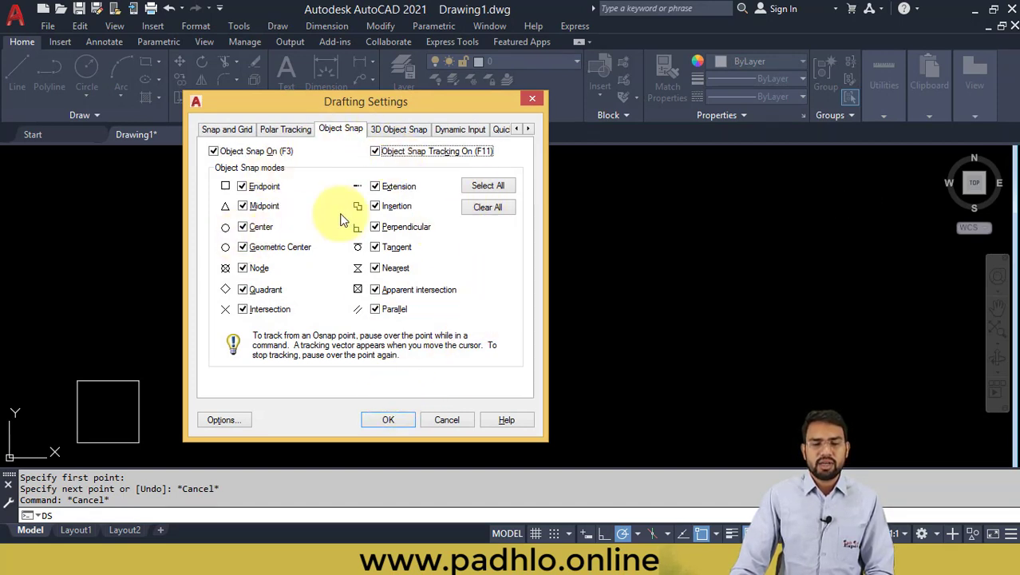
{"action": "left_click", "coordinate": [244, 420]}
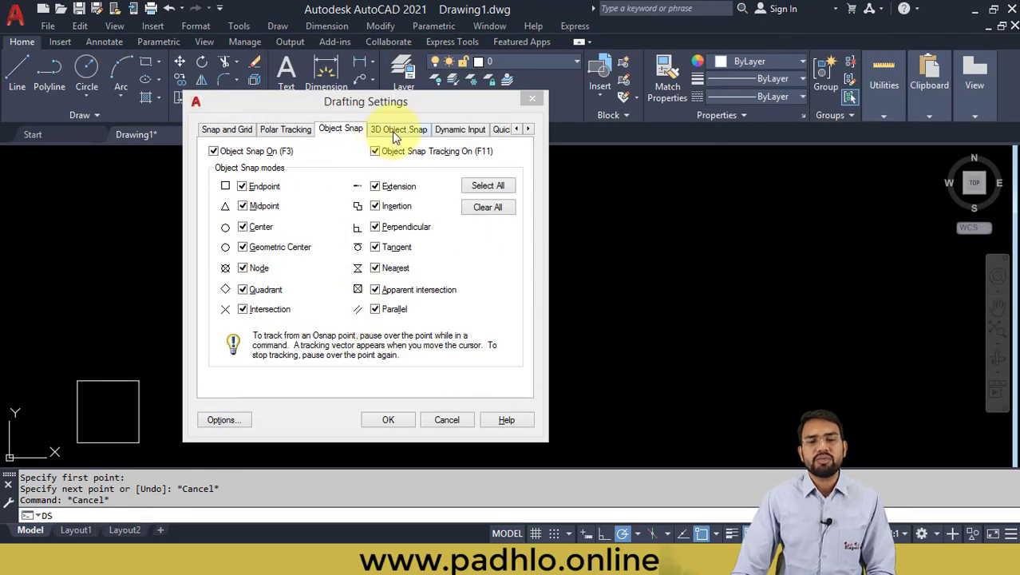
Select all 3D object snap and point cloud modes in the Drafting Settings
{"action": "left_click", "coordinate": [393, 132]}
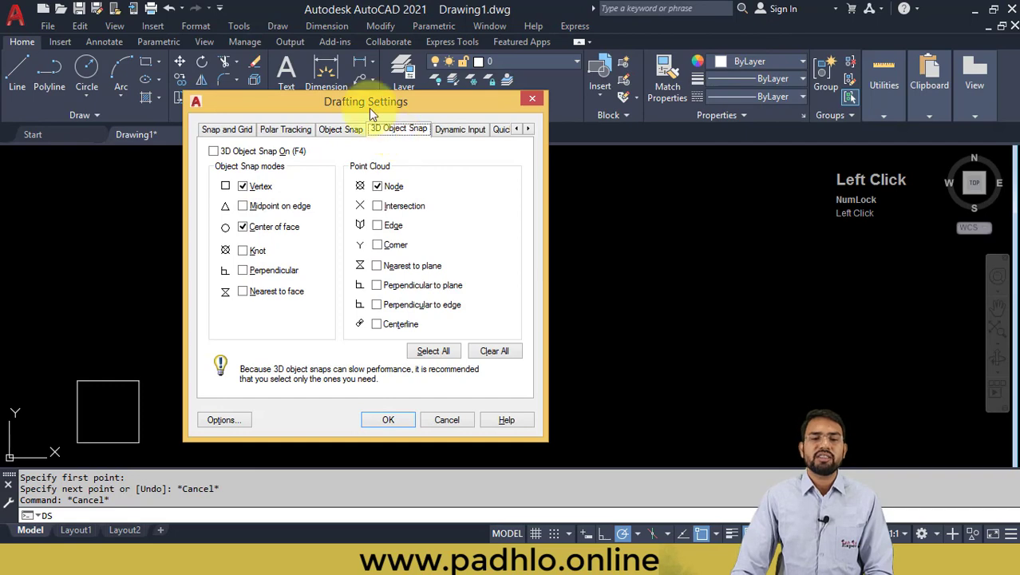
{"action": "left_click_drag", "start_coordinate": [368, 108], "coordinate": [430, 161]}
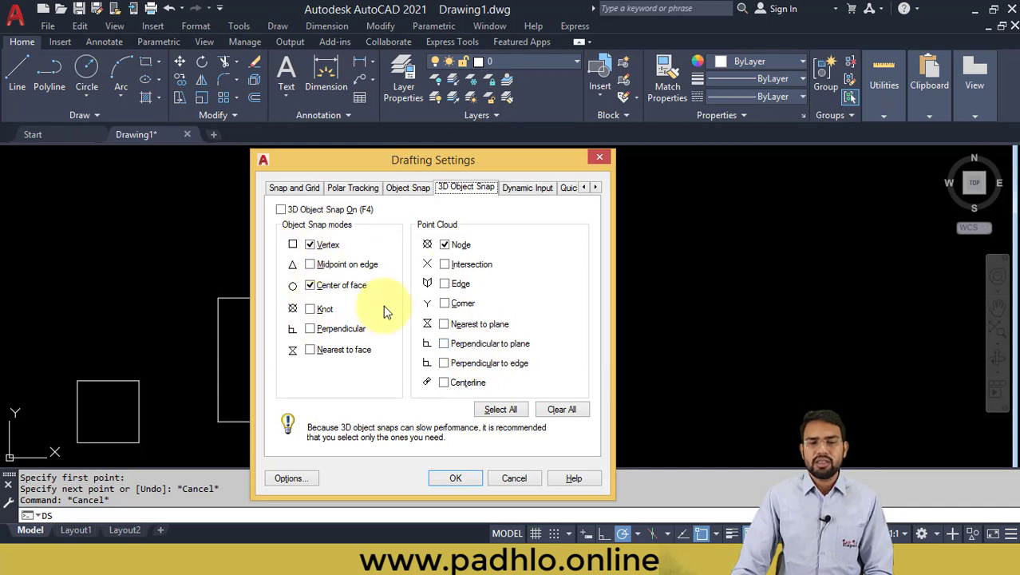
{"action": "left_click", "coordinate": [501, 410]}
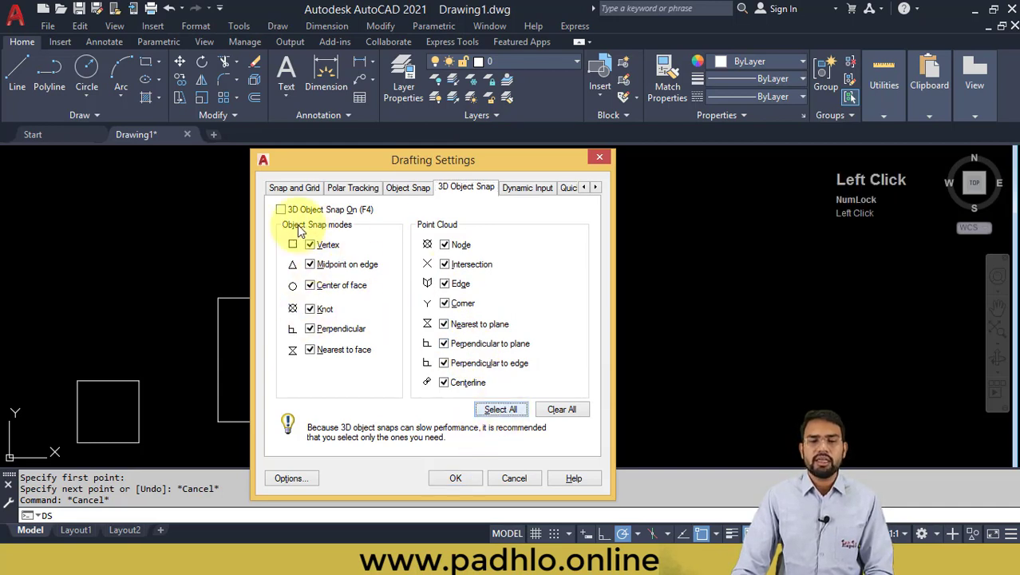
Enable dimension input where possible alongside pointer input in the dynamic input settings, and apply
{"action": "left_click", "coordinate": [526, 189]}
{"action": "left_click_drag", "start_coordinate": [447, 163], "coordinate": [523, 92]}
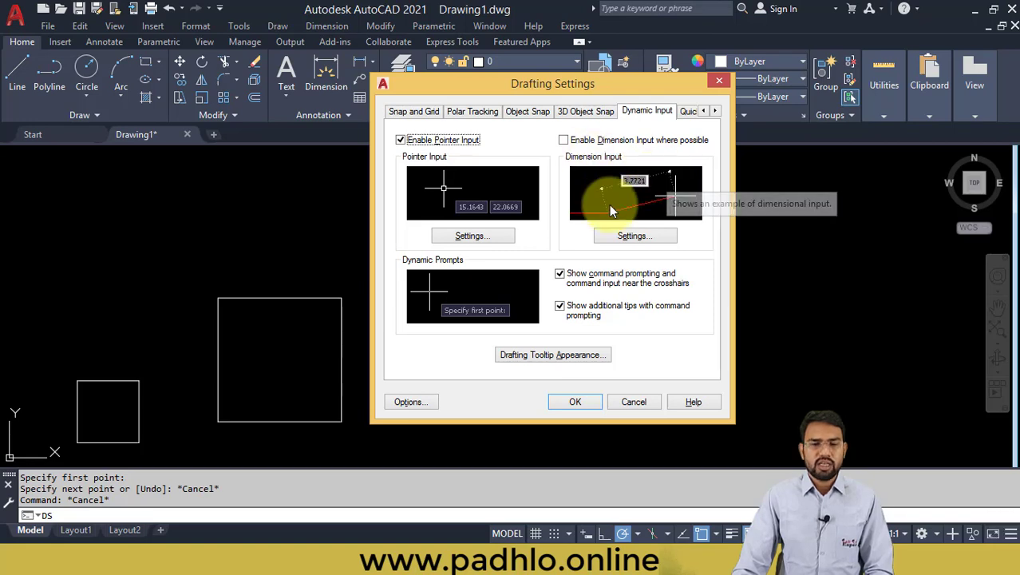
{"action": "left_click", "coordinate": [563, 140]}
{"action": "left_click", "coordinate": [576, 402]}
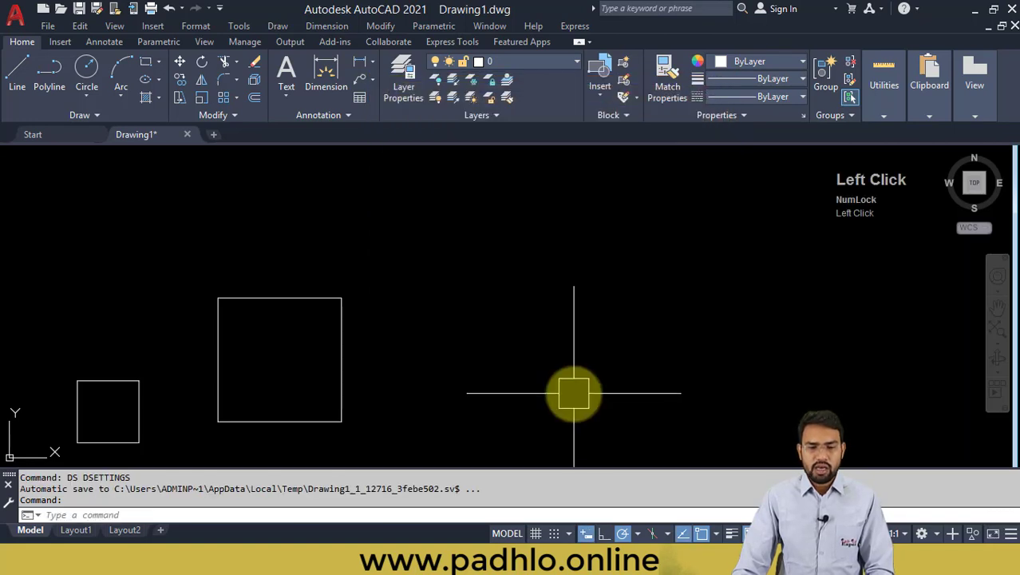
Start the Line command, preview the dynamic prompt and coordinates along the large square's top edge, and cancel it
{"action": "type", "text": "l"}
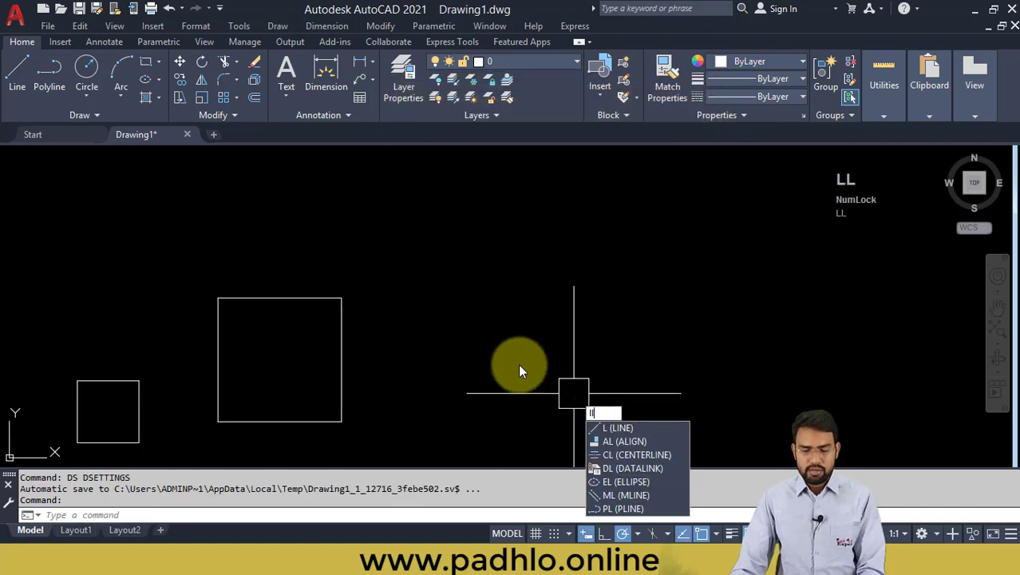
{"action": "key", "text": "Escape"}
{"action": "key", "text": "Escape"}
{"action": "type", "text": "l"}
{"action": "key", "text": "Return"}
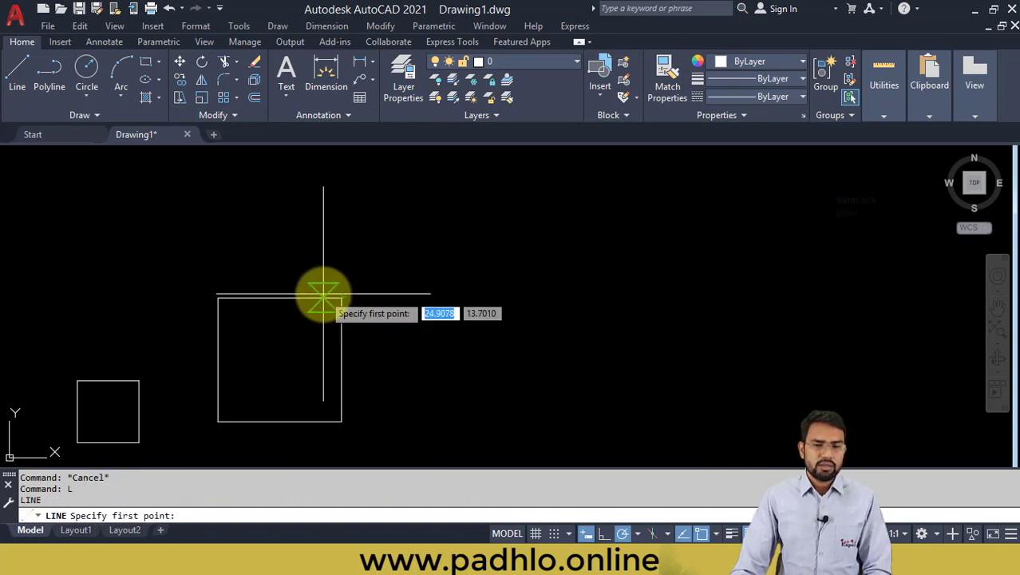
{"action": "key", "text": "Escape"}
{"action": "key", "text": "Escape"}
Start a diagonal line to the right of the large square to check its dynamic length and angle, and cancel it
{"action": "type", "text": "l"}
{"action": "key", "text": "space"}
{"action": "left_click", "coordinate": [406, 367]}
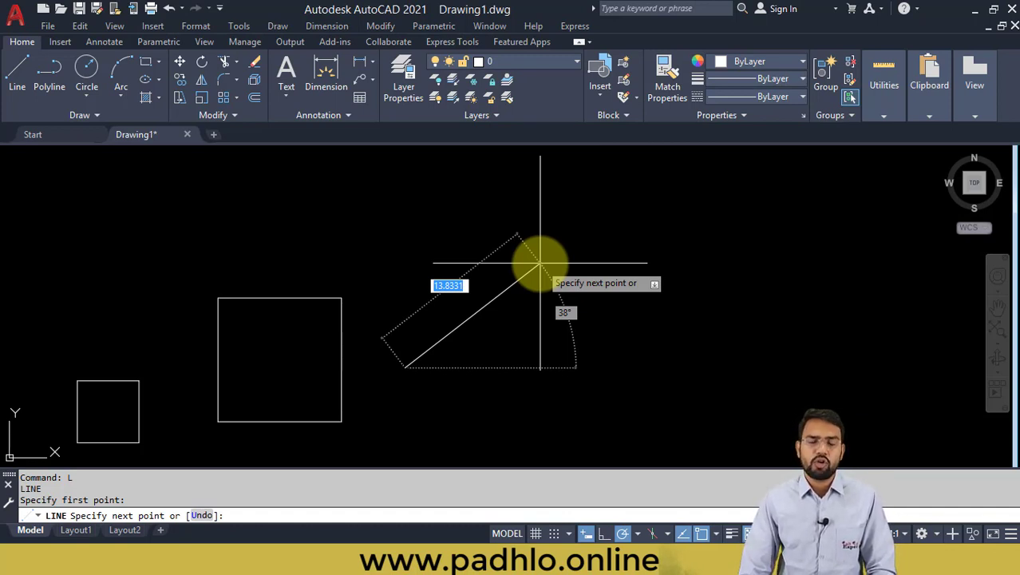
{"action": "key", "text": "Escape"}
Reopen the Drafting Settings, turn on the Quick Properties palette on selection, and apply
{"action": "key", "text": "space"}
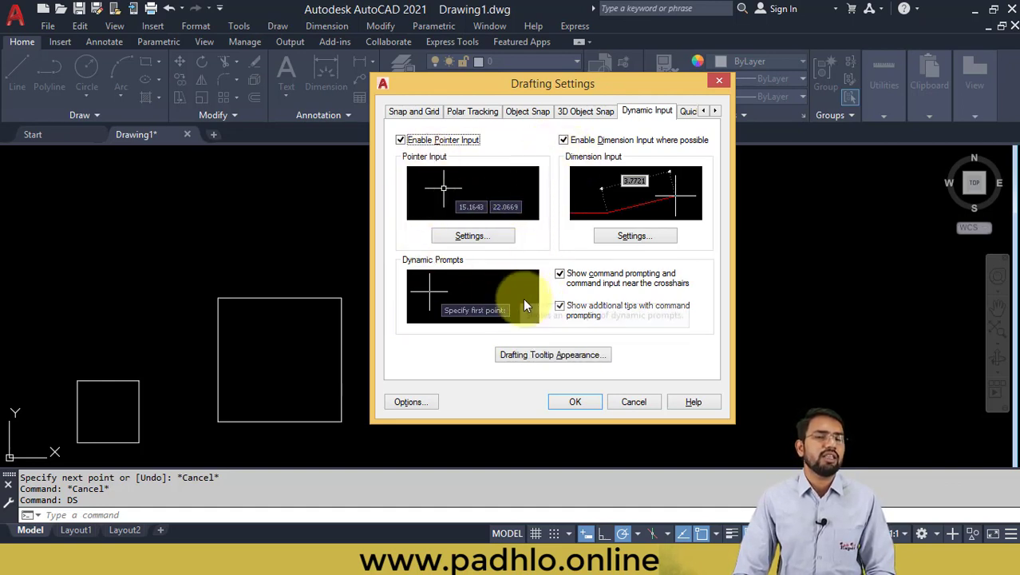
{"action": "left_click", "coordinate": [715, 112]}
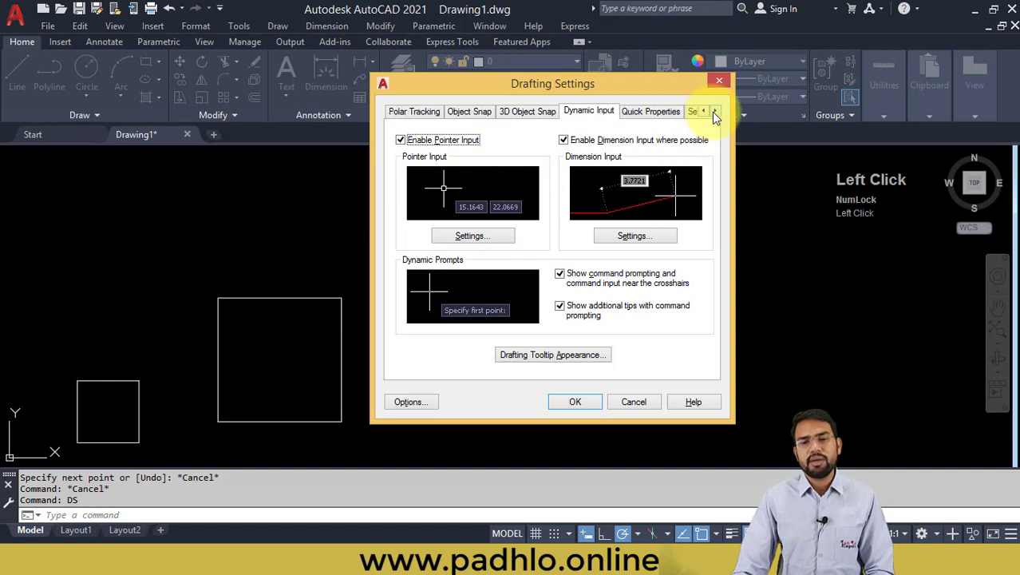
{"action": "left_click", "coordinate": [715, 111]}
{"action": "left_click", "coordinate": [593, 112]}
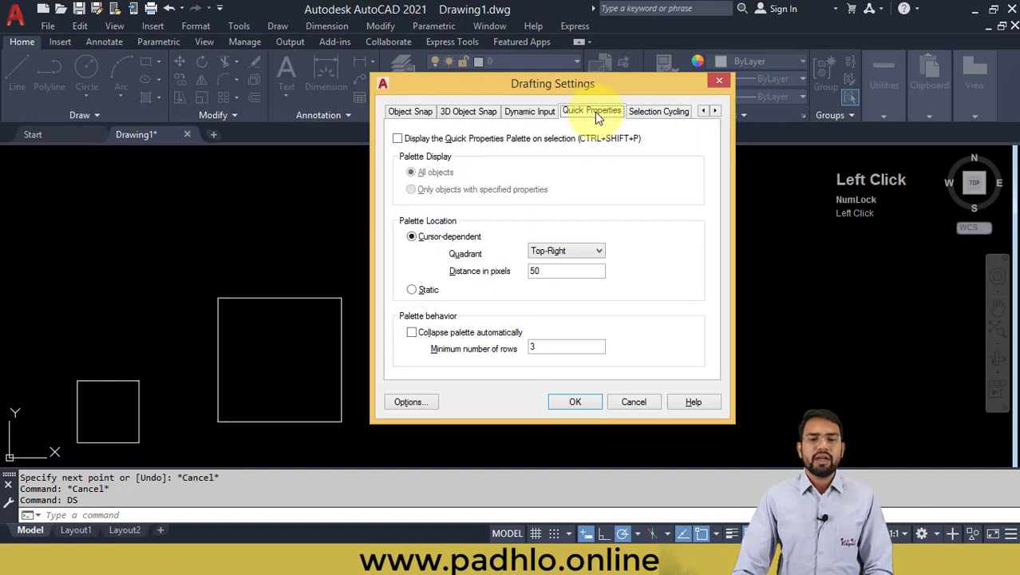
{"action": "left_click", "coordinate": [482, 144]}
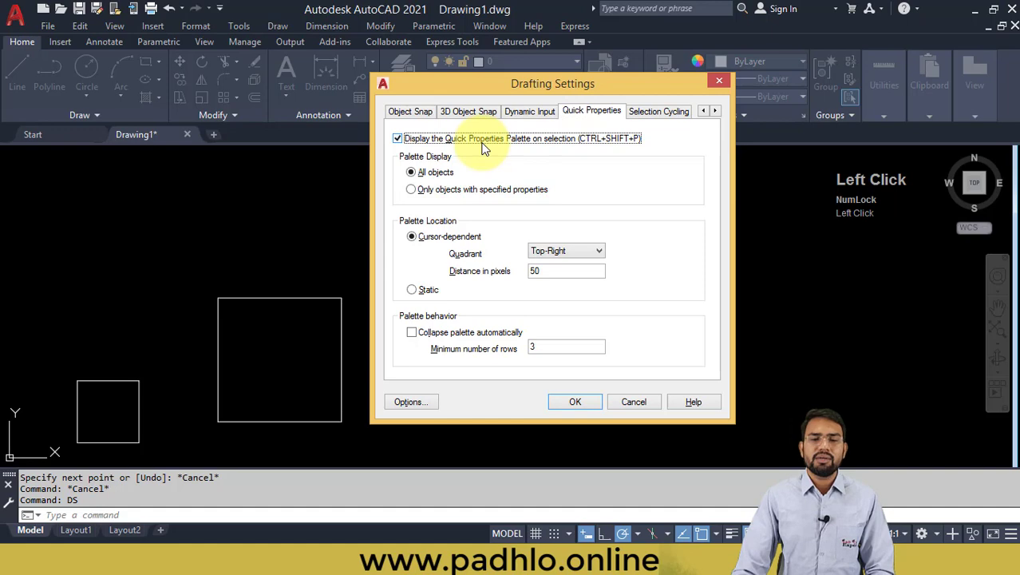
{"action": "left_click", "coordinate": [567, 404]}
Select the large square's right edge to view its quick properties, and clear the selection
{"action": "left_click", "coordinate": [453, 256]}
{"action": "left_click", "coordinate": [414, 332]}
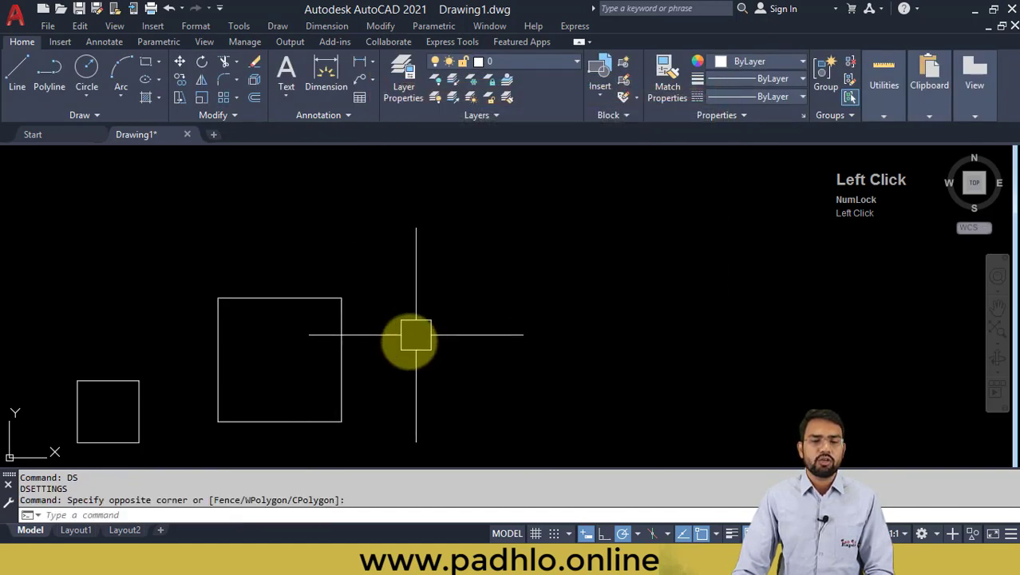
{"action": "left_click", "coordinate": [412, 339]}
{"action": "left_click", "coordinate": [318, 375]}
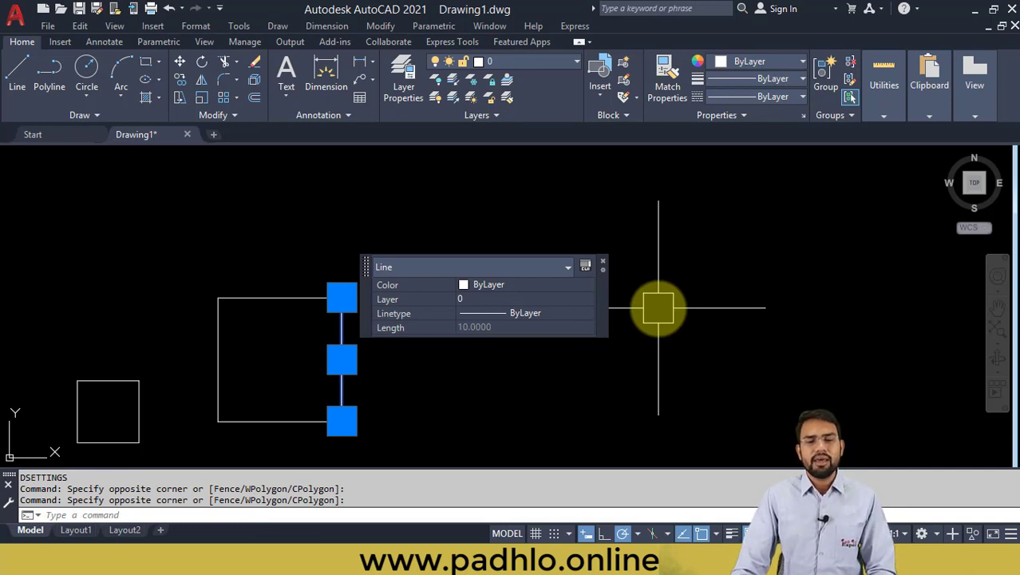
{"action": "key", "text": "Escape"}
{"action": "key", "text": "Escape"}
Select the large square's right edge again, compare its full Properties palette with the quick properties, and close both
{"action": "left_click", "coordinate": [585, 317]}
{"action": "left_click", "coordinate": [310, 409]}
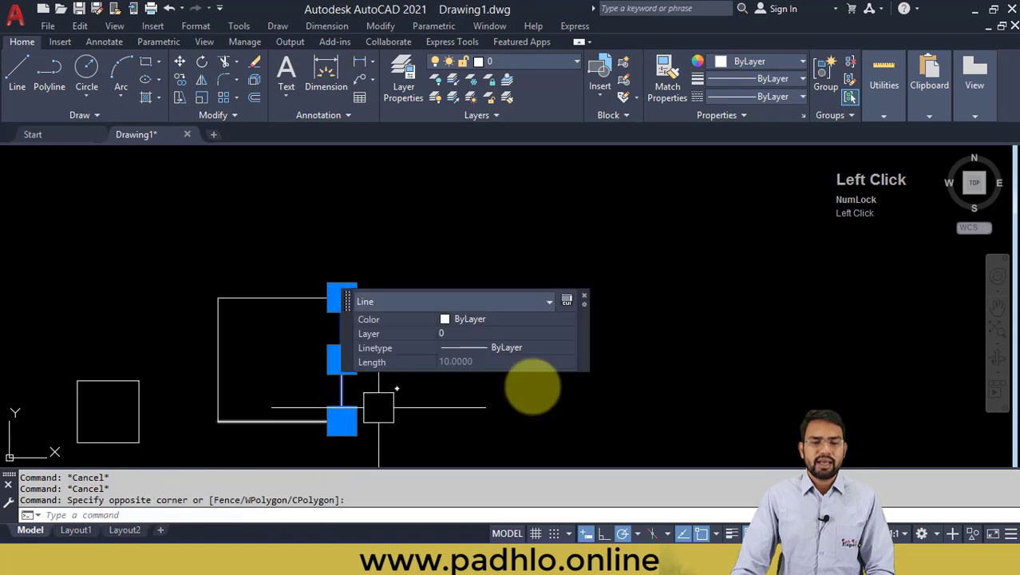
{"action": "key", "text": "Return"}
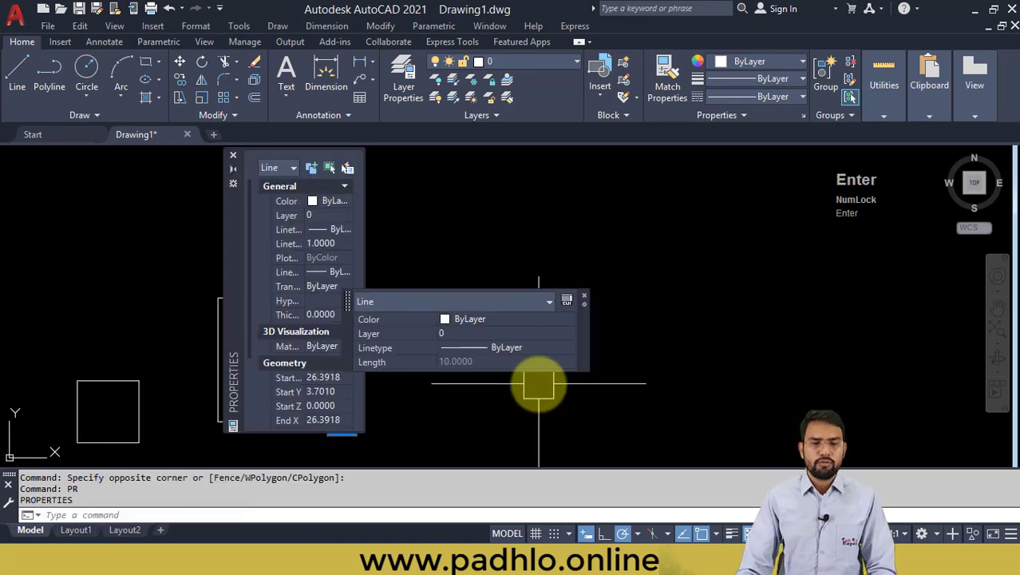
{"action": "left_click", "coordinate": [581, 299]}
{"action": "left_click", "coordinate": [235, 163]}
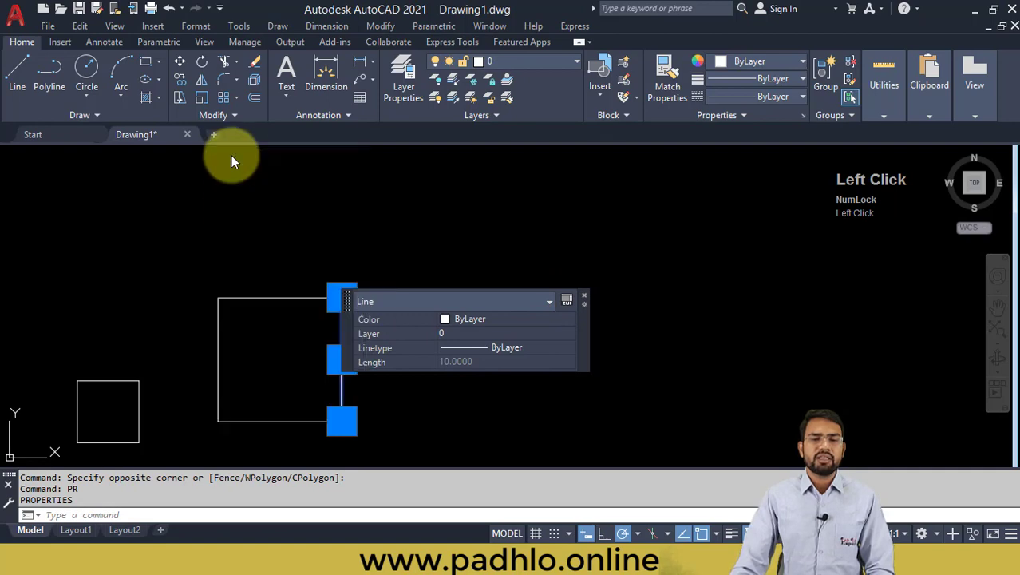
{"action": "left_click", "coordinate": [584, 296]}
{"action": "key", "text": "Escape"}
{"action": "key", "text": "Escape"}
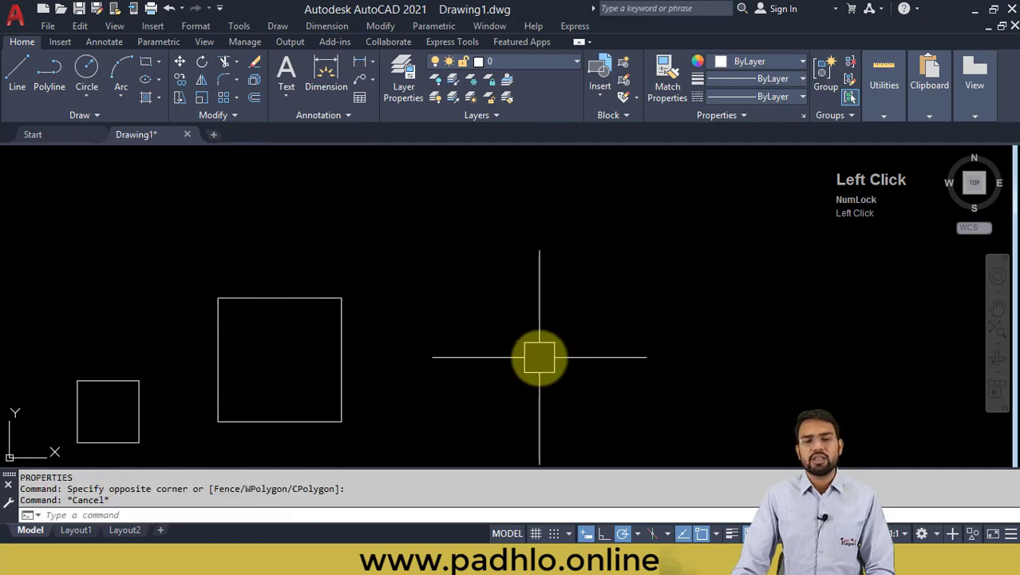
Reopen the Drafting Settings and turn off the Quick Properties palette on selection
{"action": "key", "text": "Return"}
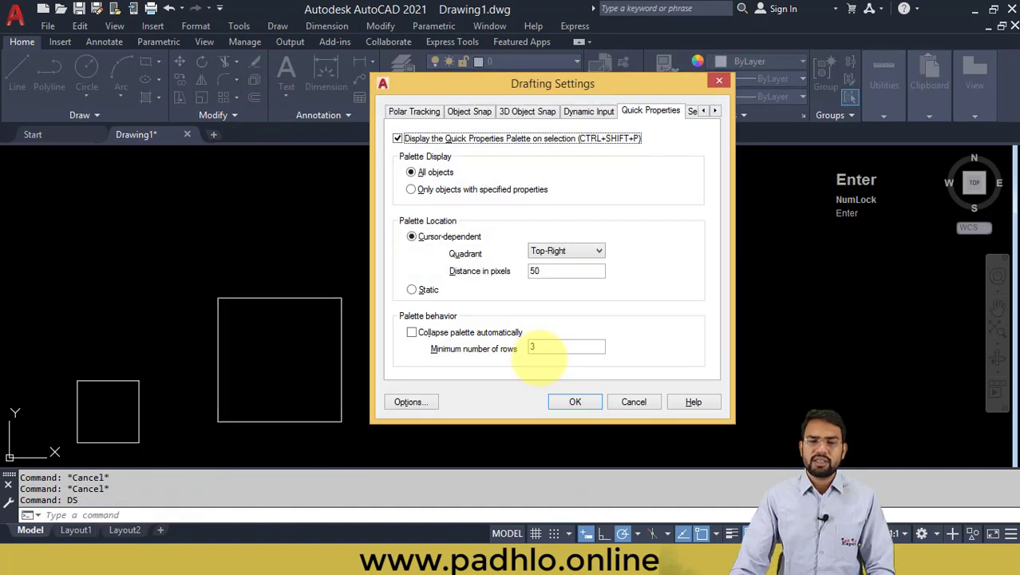
{"action": "left_click", "coordinate": [463, 140]}
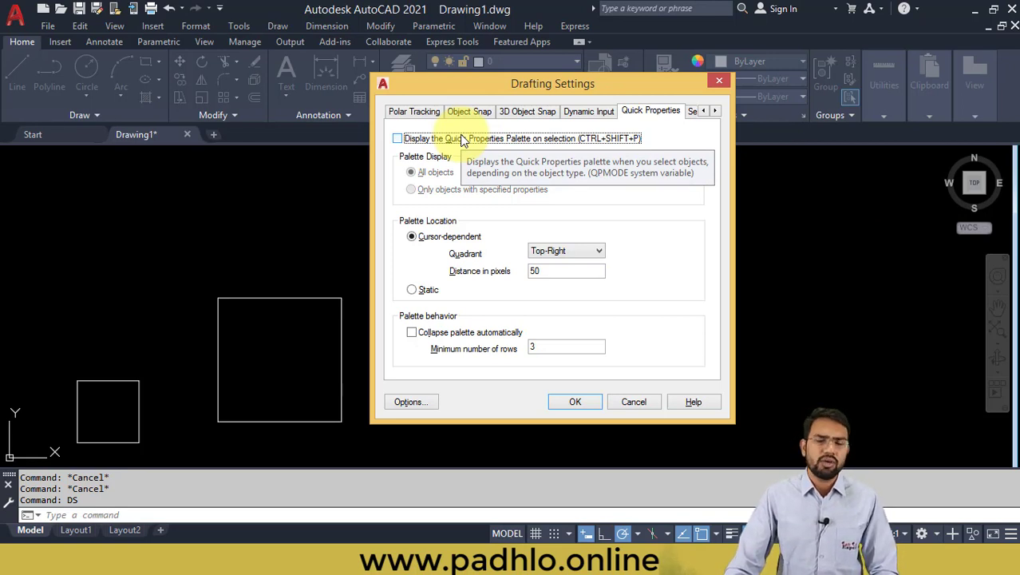
{"action": "left_click_drag", "start_coordinate": [569, 79], "coordinate": [497, 111]}
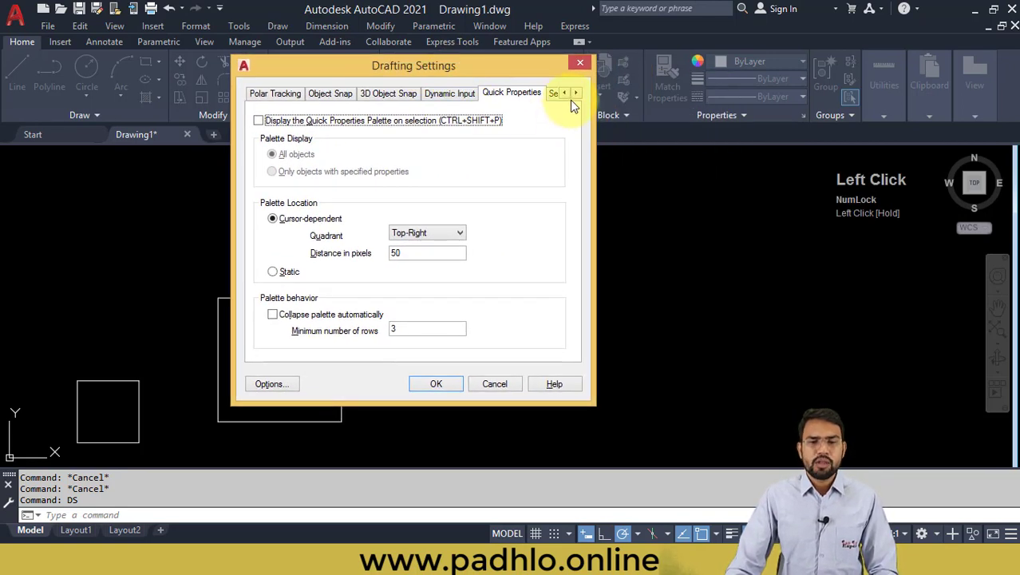
Allow selection cycling in the Drafting Settings and review its cursor-dependent quadrant and pixel distance options
{"action": "left_click", "coordinate": [576, 93]}
{"action": "left_click", "coordinate": [520, 94]}
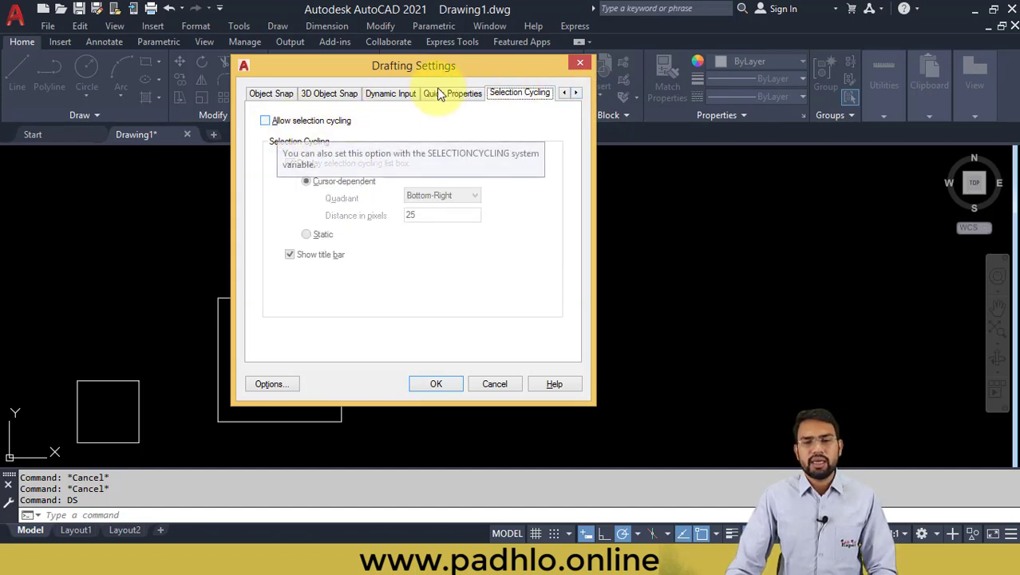
{"action": "left_click_drag", "start_coordinate": [461, 65], "coordinate": [427, 77]}
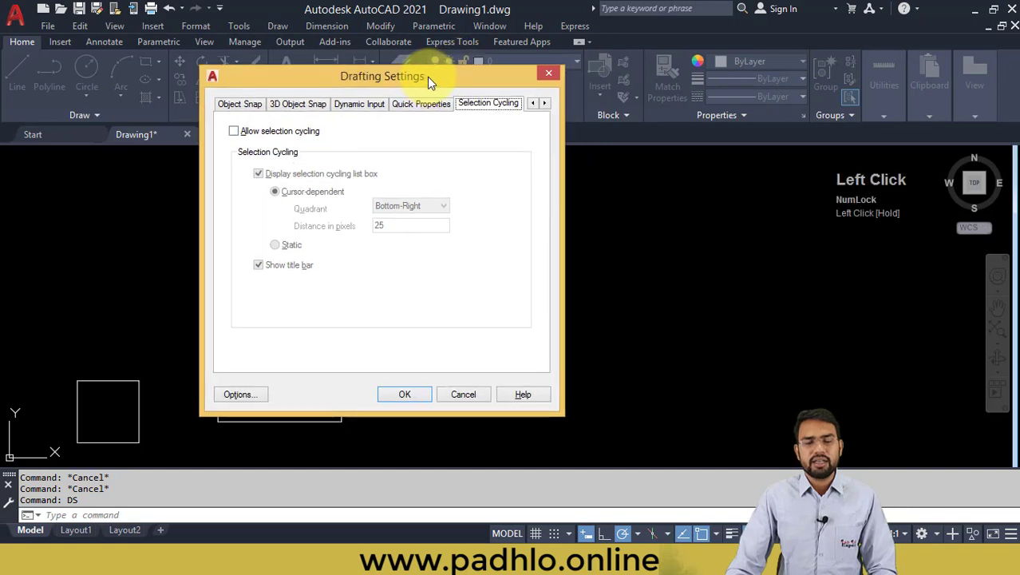
{"action": "left_click", "coordinate": [234, 131]}
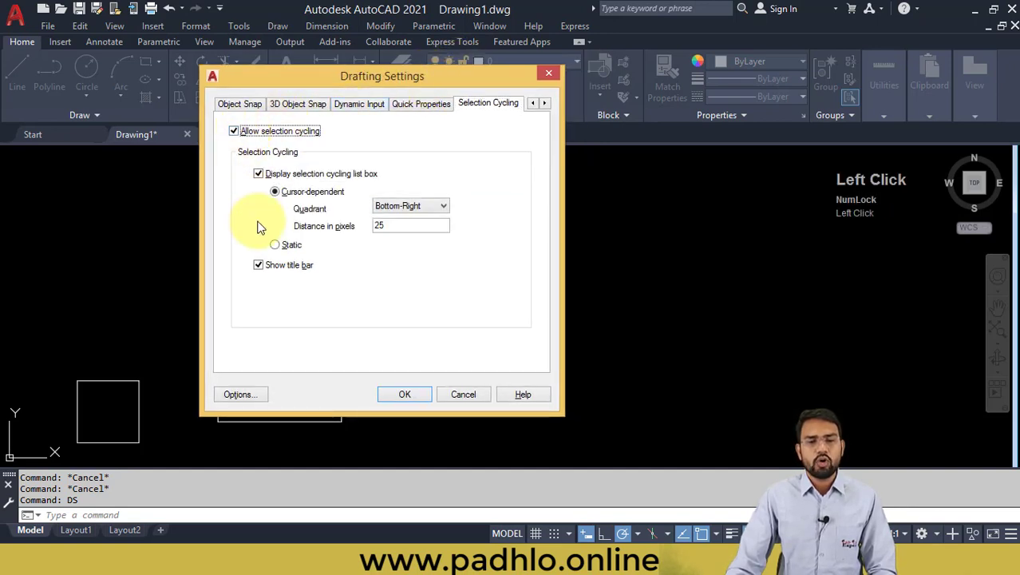
{"action": "left_click", "coordinate": [426, 199]}
{"action": "left_click", "coordinate": [405, 210]}
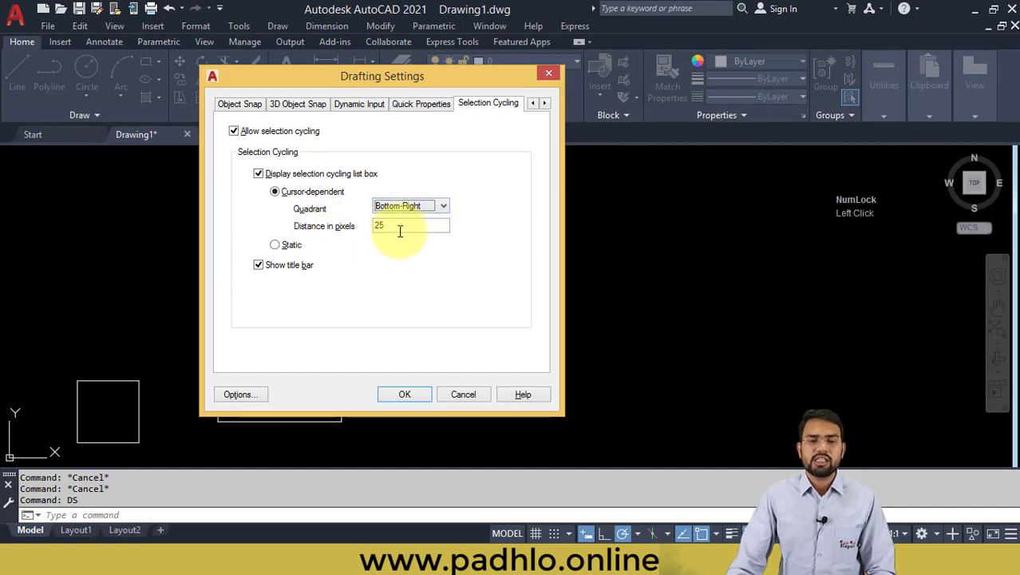
{"action": "left_click_drag", "start_coordinate": [400, 230], "coordinate": [343, 228]}
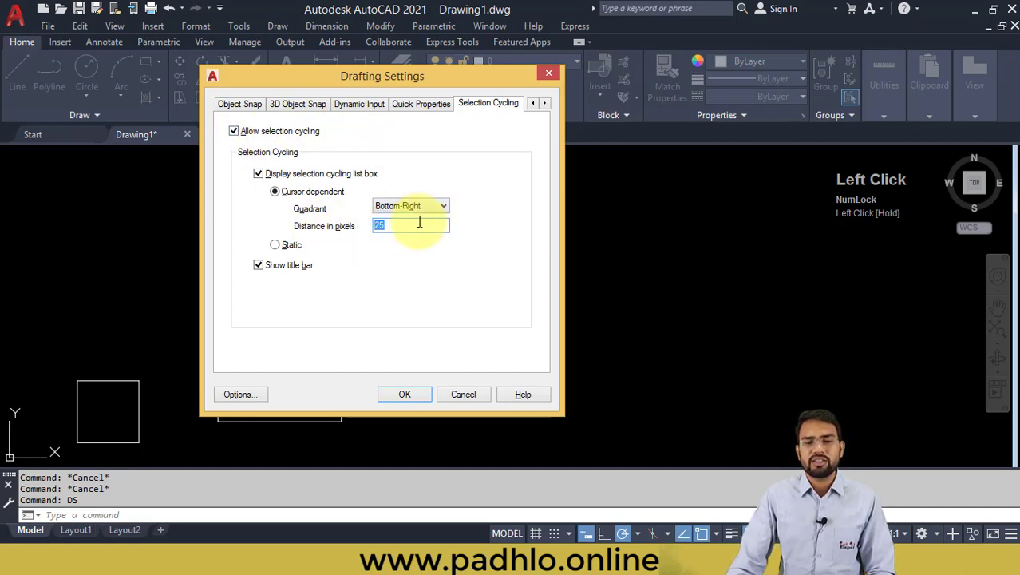
Turn selection cycling off, apply the drafting settings, and try selection windows in the empty drawing area
{"action": "left_click", "coordinate": [297, 134]}
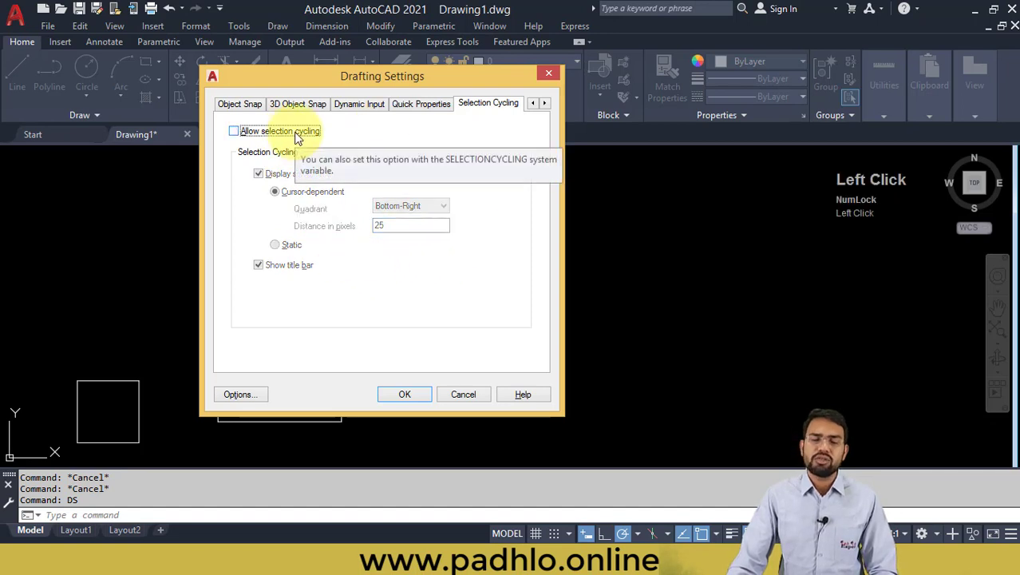
{"action": "left_click", "coordinate": [404, 393]}
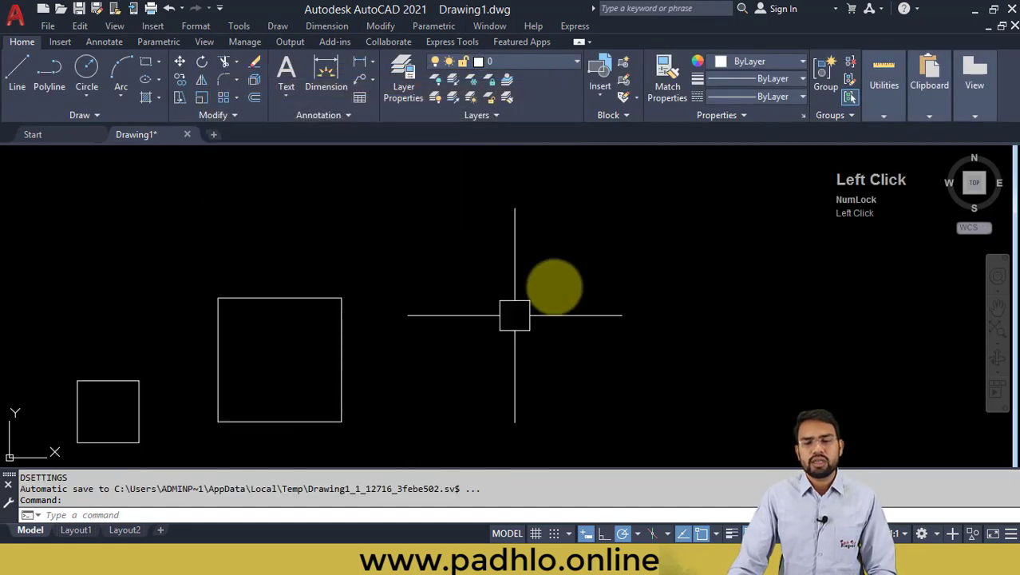
{"action": "left_click", "coordinate": [515, 315]}
{"action": "key", "text": "Escape"}
{"action": "left_click", "coordinate": [517, 243]}
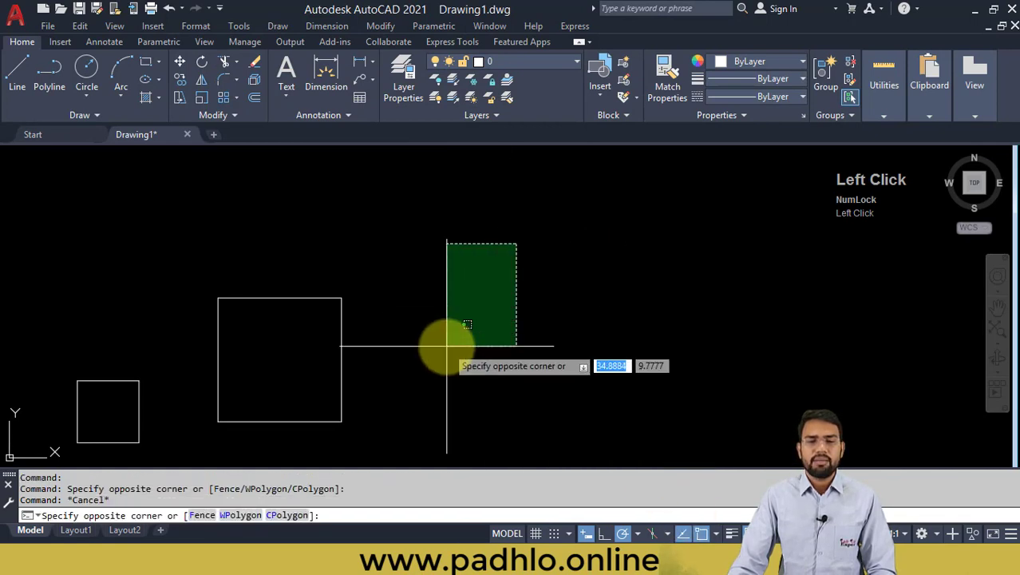
{"action": "left_click", "coordinate": [447, 345]}
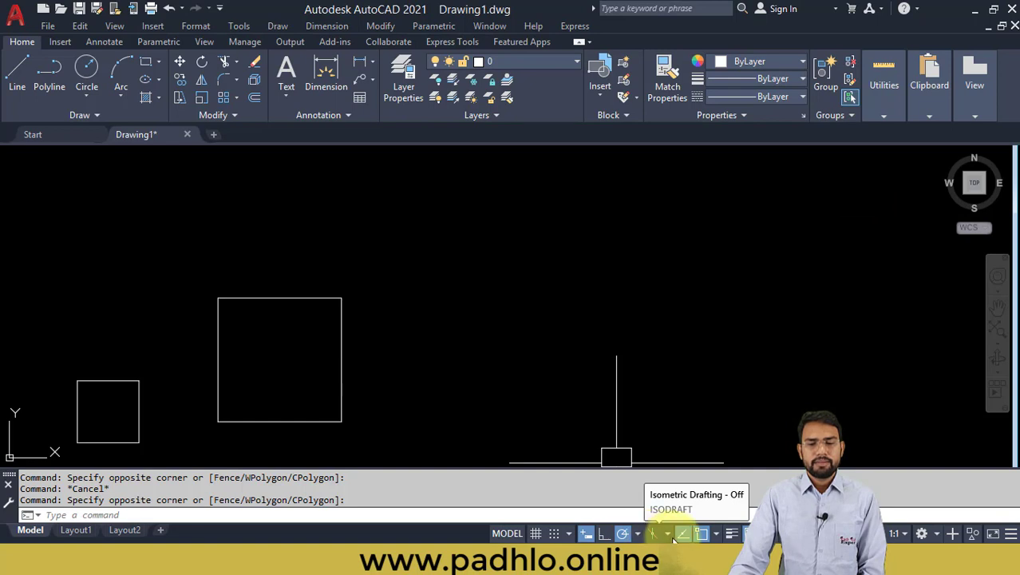
Review the list of object snap modes and the full Object Snap settings, and close them without changes
{"action": "left_click", "coordinate": [717, 535]}
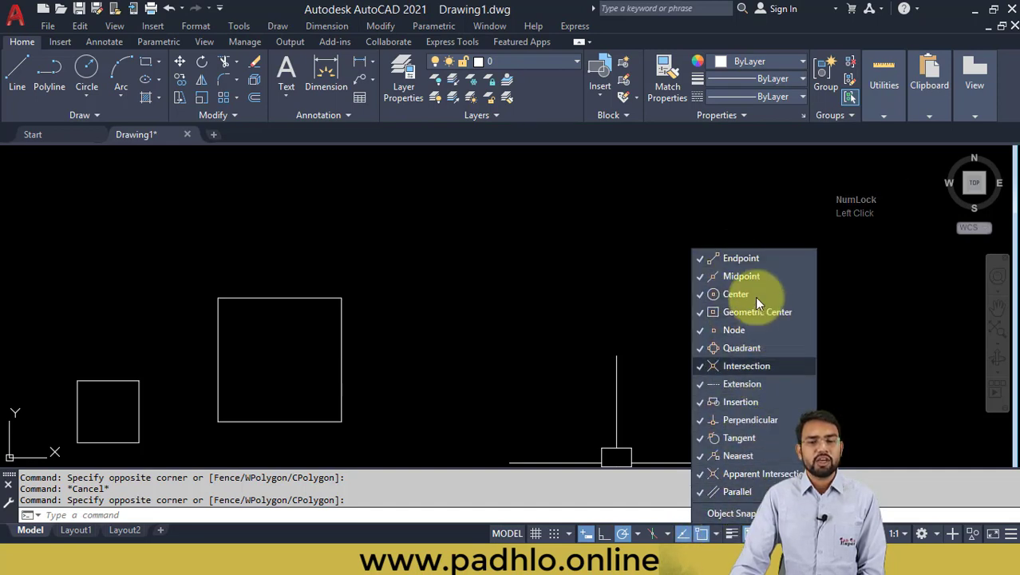
{"action": "left_click", "coordinate": [732, 513]}
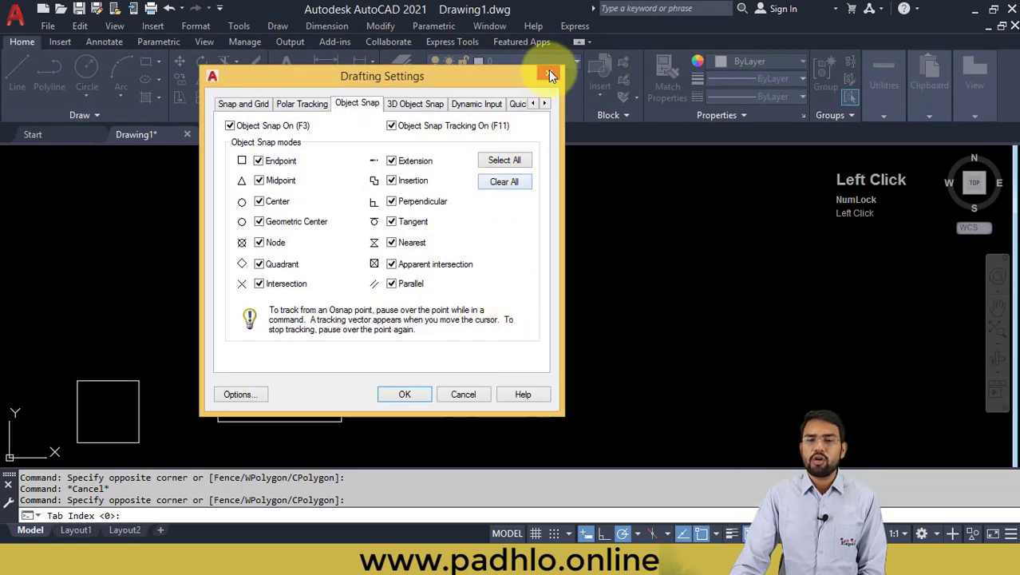
{"action": "left_click", "coordinate": [550, 74]}
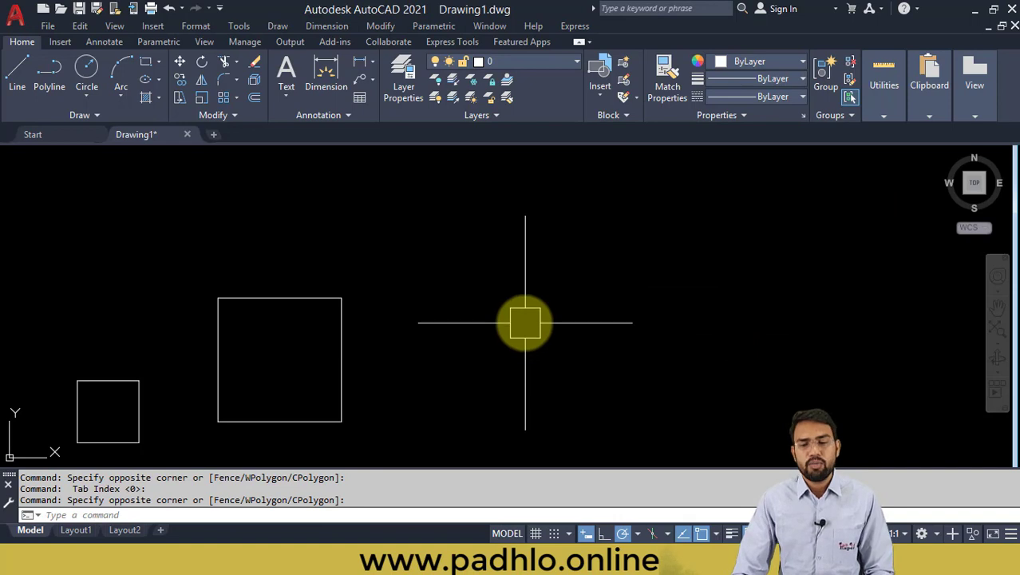
Select both squares with a crossing window and erase them from the drawing
{"action": "scroll", "coordinate": [526, 324], "scroll_direction": "down", "scroll_amount": 4}
{"action": "middle_click_drag", "start_coordinate": [544, 324], "coordinate": [569, 310]}
{"action": "left_click", "coordinate": [577, 269]}
{"action": "left_click", "coordinate": [236, 431]}
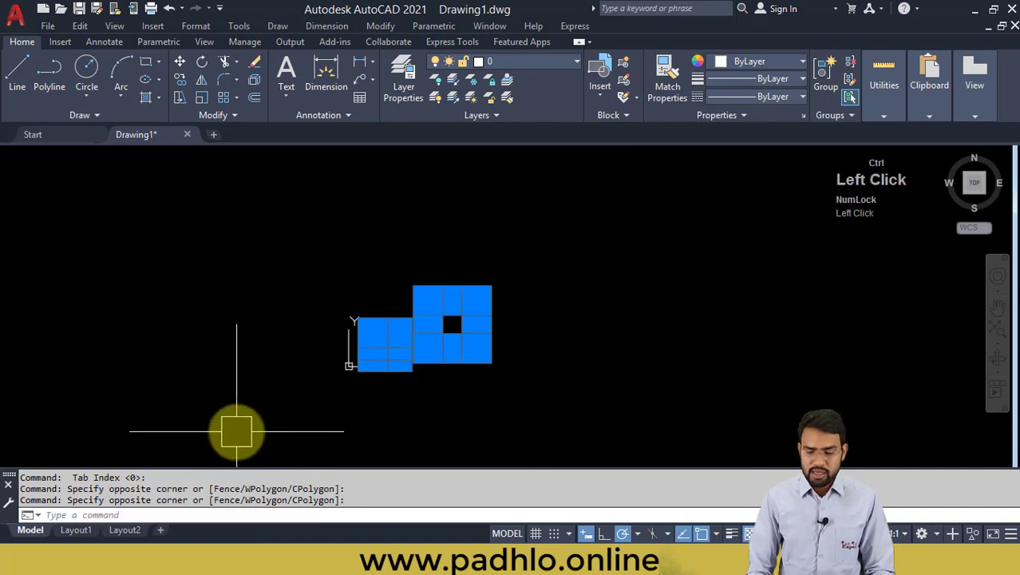
{"action": "key", "text": "Delete"}
{"action": "scroll", "coordinate": [375, 359], "scroll_direction": "up", "scroll_amount": 1}
{"action": "mouse_move", "coordinate": [387, 348]}
{"action": "middle_mouse_down"}
{"action": "mouse_move", "coordinate": [296, 363]}
{"action": "mouse_move", "coordinate": [303, 369]}
{"action": "mouse_move", "coordinate": [282, 376]}
{"action": "middle_mouse_up"}
{"action": "key", "text": "Escape"}
{"action": "key", "text": "Escape"}
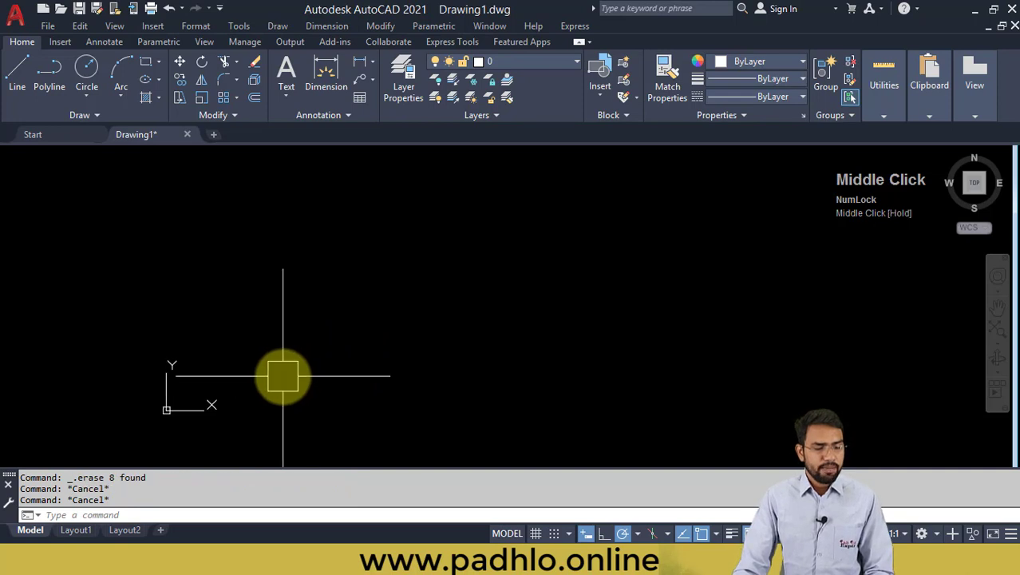
{"action": "key", "text": "Escape"}
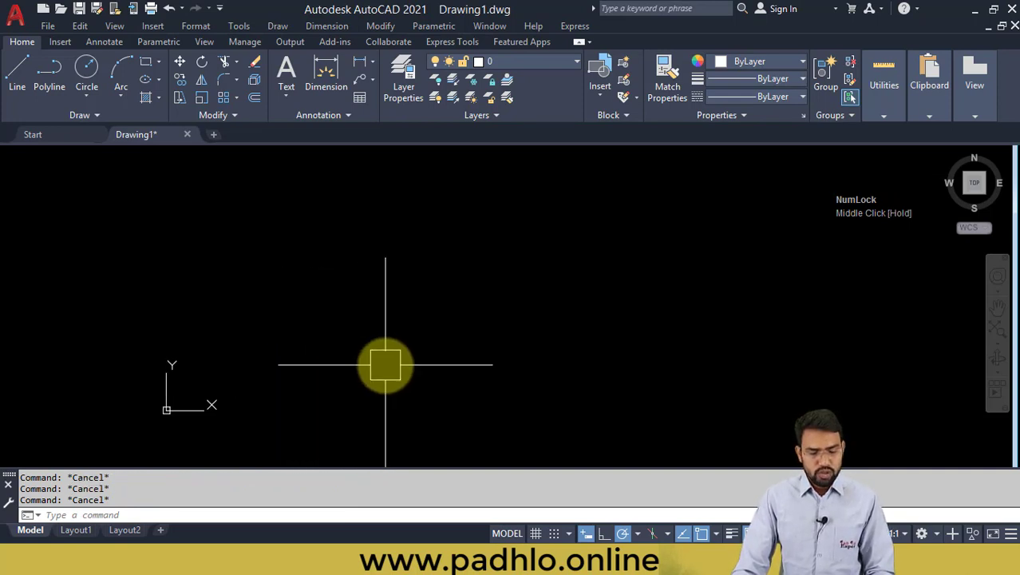
Draw a horizontal rectangle freehand, a little over twice as wide as it is high, up and to the right of the origin
{"action": "type", "text": "rec"}
{"action": "key", "text": "space"}
{"action": "left_click", "coordinate": [350, 231]}
{"action": "left_click", "coordinate": [574, 329]}
{"action": "key", "text": "Escape"}
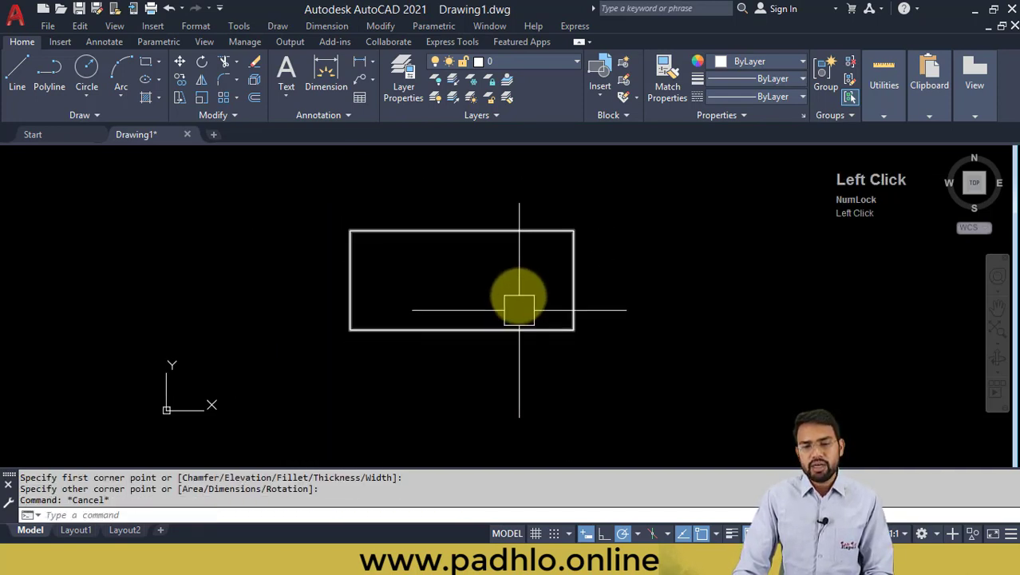
{"action": "key", "text": "Escape"}
Draw a circle with a radius of about 2.42 centred on the rectangle's upper-right corner
{"action": "type", "text": "c"}
{"action": "key", "text": "space"}
{"action": "left_click", "coordinate": [572, 232]}
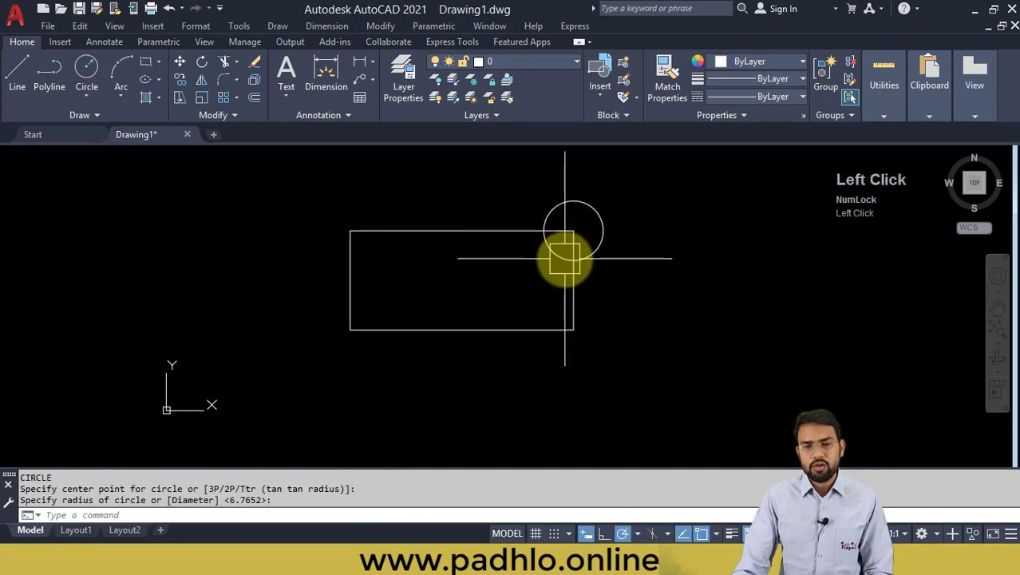
{"action": "left_click", "coordinate": [565, 257]}
Draw a smaller circle with a radius of about 1.34 inside the rectangle, near its upper-right corner
{"action": "key", "text": "space"}
{"action": "left_click", "coordinate": [521, 256]}
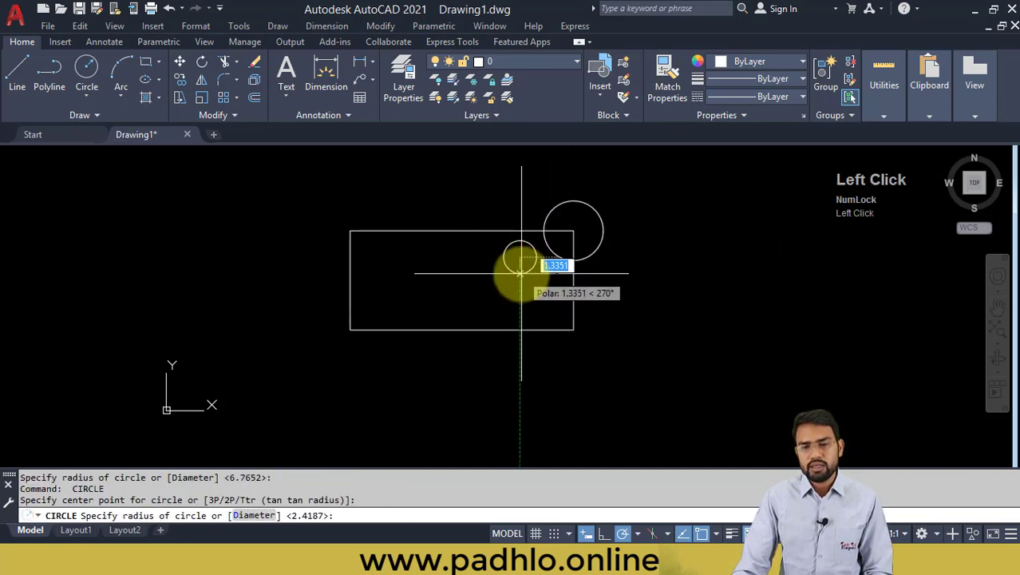
{"action": "left_click", "coordinate": [520, 273]}
{"action": "key", "text": "Escape"}
{"action": "key", "text": "Escape"}
{"action": "middle_click_drag", "start_coordinate": [659, 315], "coordinate": [651, 324]}
{"action": "key", "text": "Escape"}
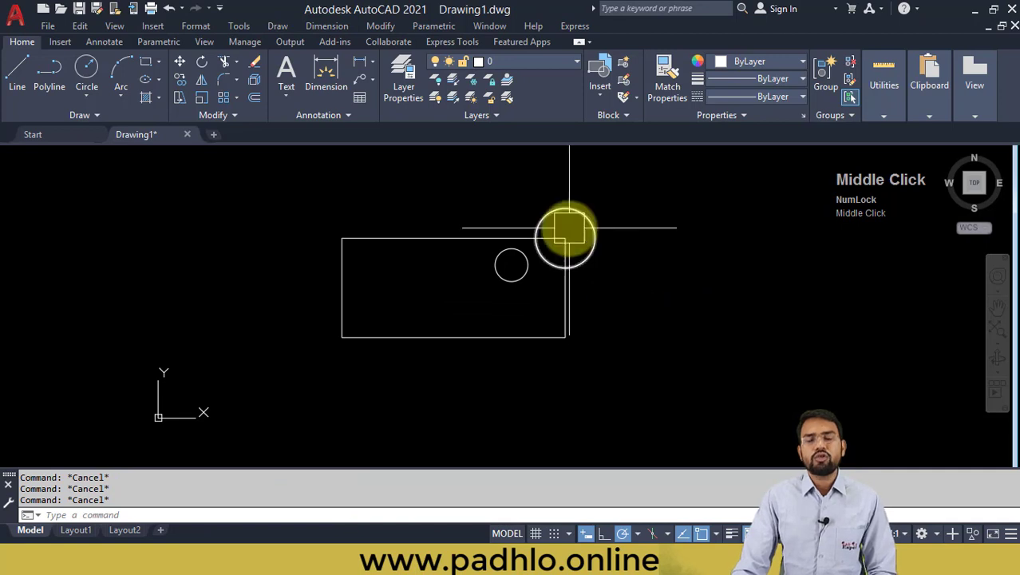
Zoom in and out freely around the two circles and pan the drawing to examine it at different scales
{"action": "scroll", "coordinate": [565, 233], "scroll_direction": "up", "scroll_amount": 3}
{"action": "scroll", "coordinate": [560, 228], "scroll_direction": "down", "scroll_amount": 5}
{"action": "scroll", "coordinate": [556, 234], "scroll_direction": "up", "scroll_amount": 5}
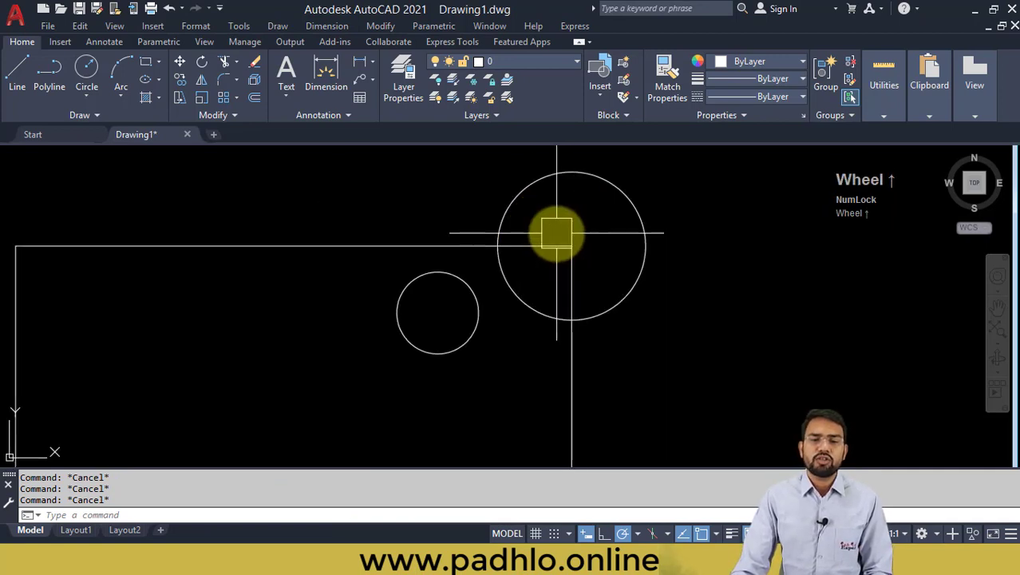
{"action": "middle_click_drag", "start_coordinate": [526, 232], "coordinate": [469, 232]}
{"action": "scroll", "coordinate": [490, 250], "scroll_direction": "down", "scroll_amount": 4}
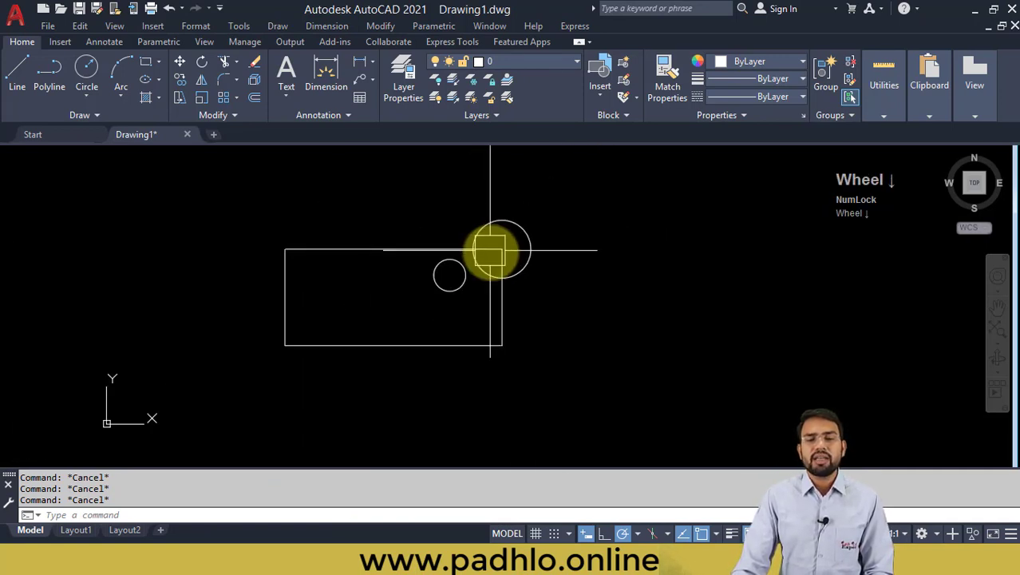
{"action": "scroll", "coordinate": [490, 250], "scroll_direction": "down", "scroll_amount": 2}
{"action": "middle_click_drag", "start_coordinate": [451, 269], "coordinate": [406, 269]}
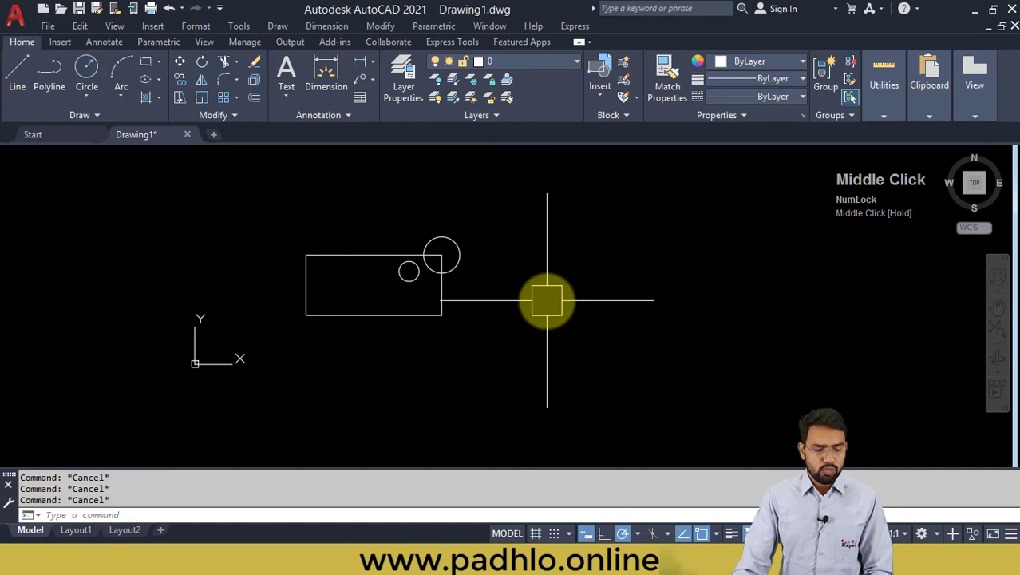
Use the Zoom command with a window around the small circle and the rectangle's upper-right corner
{"action": "type", "text": "a"}
{"action": "key", "text": "Return"}
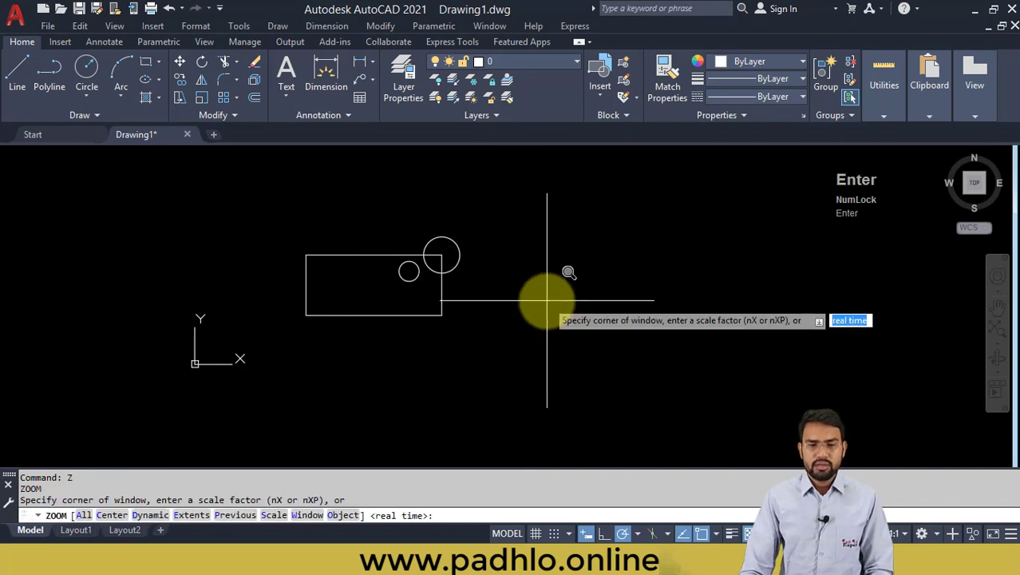
{"action": "left_click", "coordinate": [382, 249]}
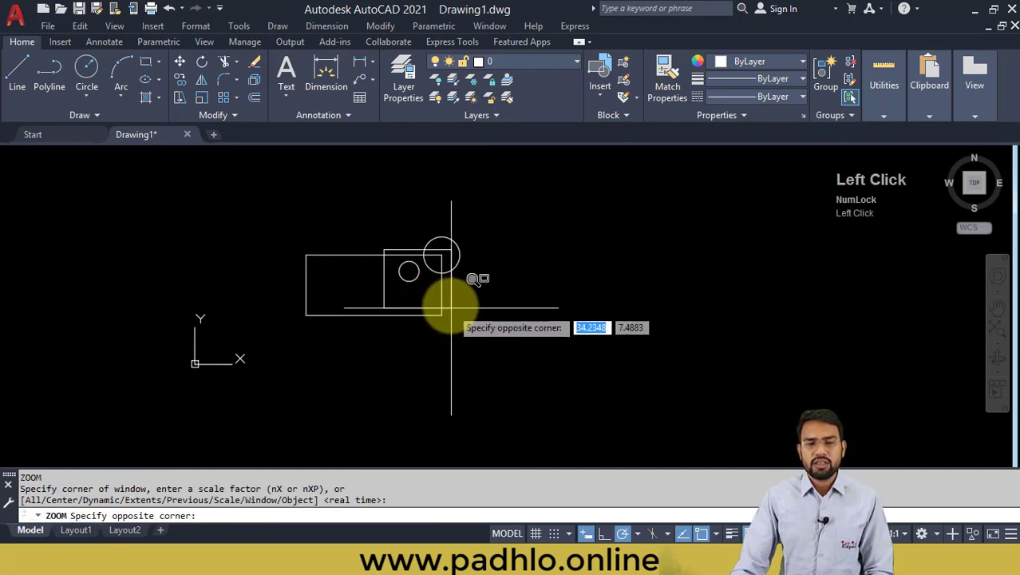
{"action": "left_click", "coordinate": [443, 290]}
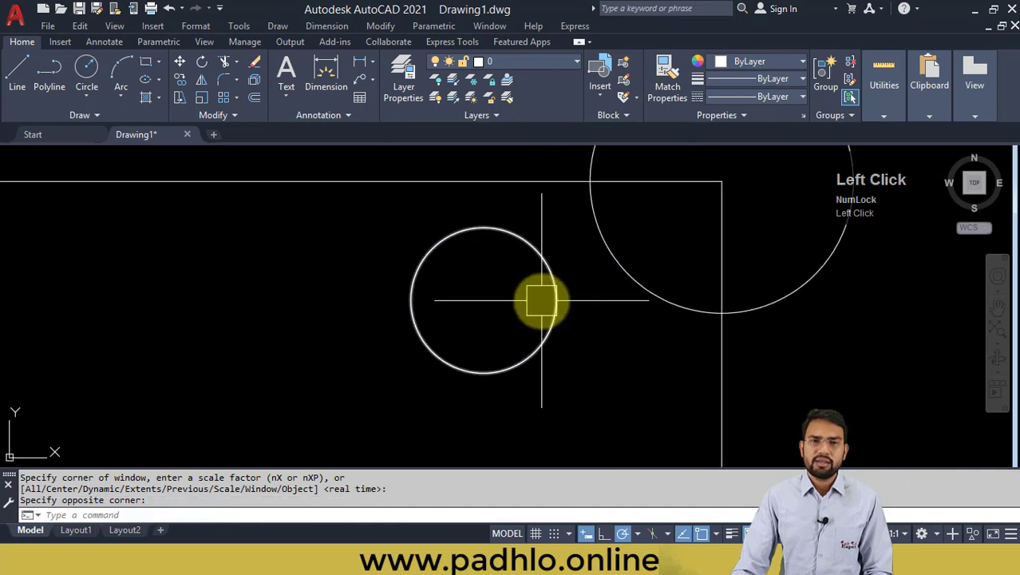
Repeat the window zoom on the upper-left part of the small circle, and return to a view of the whole rectangle
{"action": "key", "text": "space"}
{"action": "left_click", "coordinate": [342, 216]}
{"action": "left_click", "coordinate": [553, 335]}
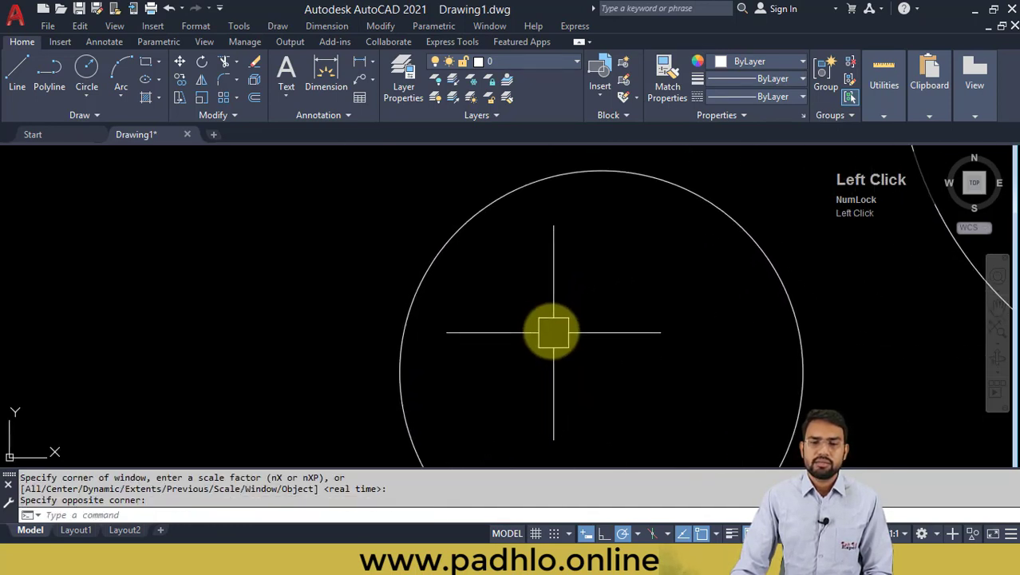
{"action": "scroll", "coordinate": [553, 332], "scroll_direction": "down", "scroll_amount": 3}
{"action": "mouse_move", "coordinate": [547, 323]}
{"action": "middle_mouse_down"}
{"action": "mouse_move", "coordinate": [407, 281]}
{"action": "mouse_move", "coordinate": [360, 293]}
{"action": "middle_mouse_up"}
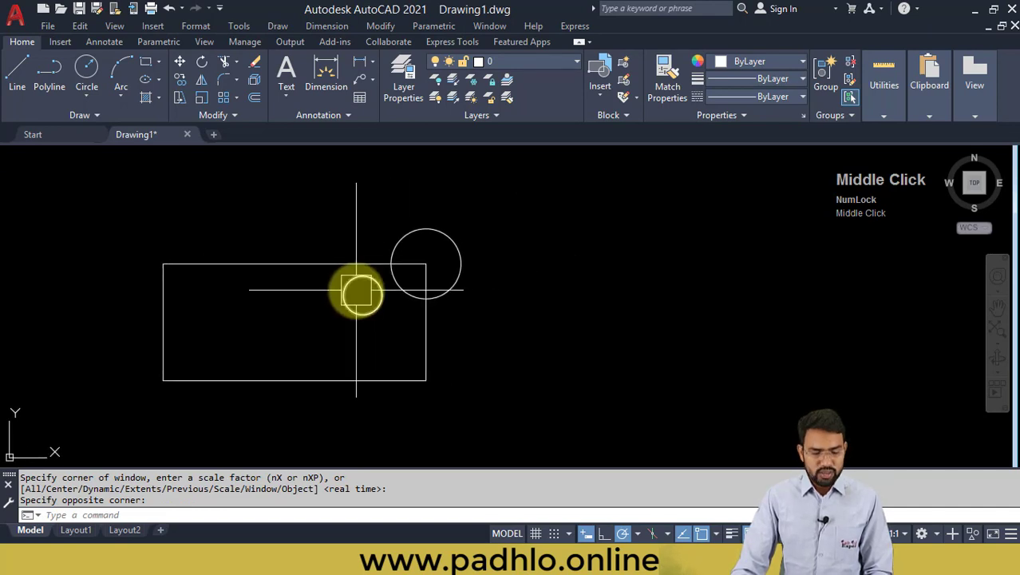
Zoom to a window enclosing both circles, and return to a view of the whole rectangle
{"action": "type", "text": "z"}
{"action": "key", "text": "Return"}
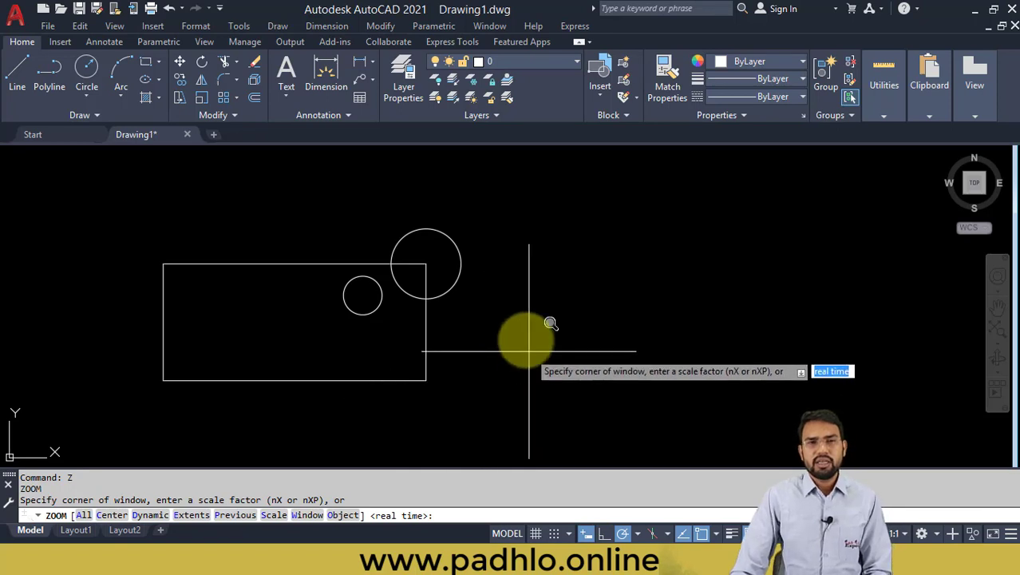
{"action": "left_click", "coordinate": [311, 214]}
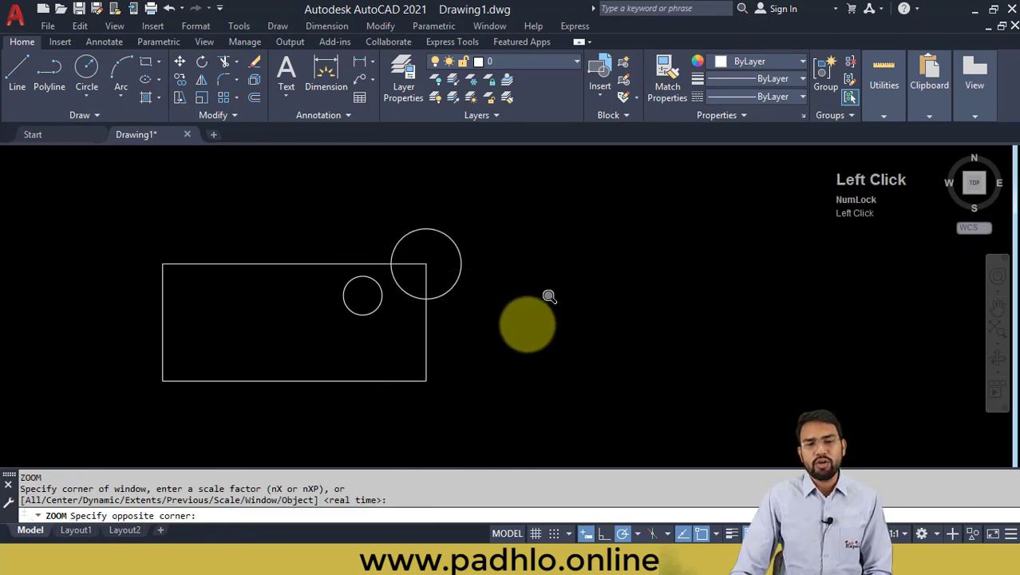
{"action": "left_click", "coordinate": [527, 324]}
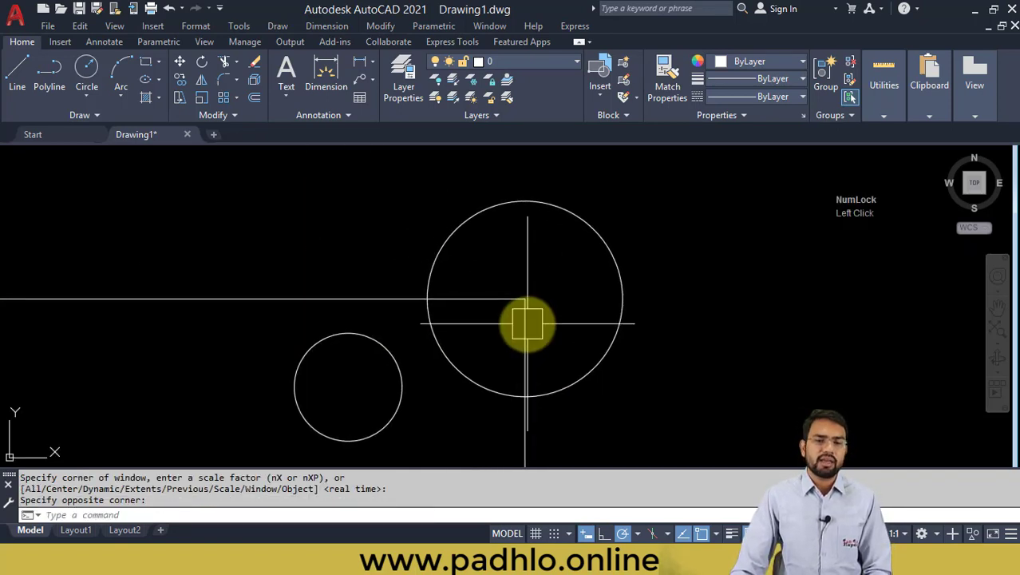
{"action": "scroll", "coordinate": [459, 289], "scroll_direction": "down", "scroll_amount": 4}
{"action": "middle_click_drag", "start_coordinate": [463, 298], "coordinate": [443, 281]}
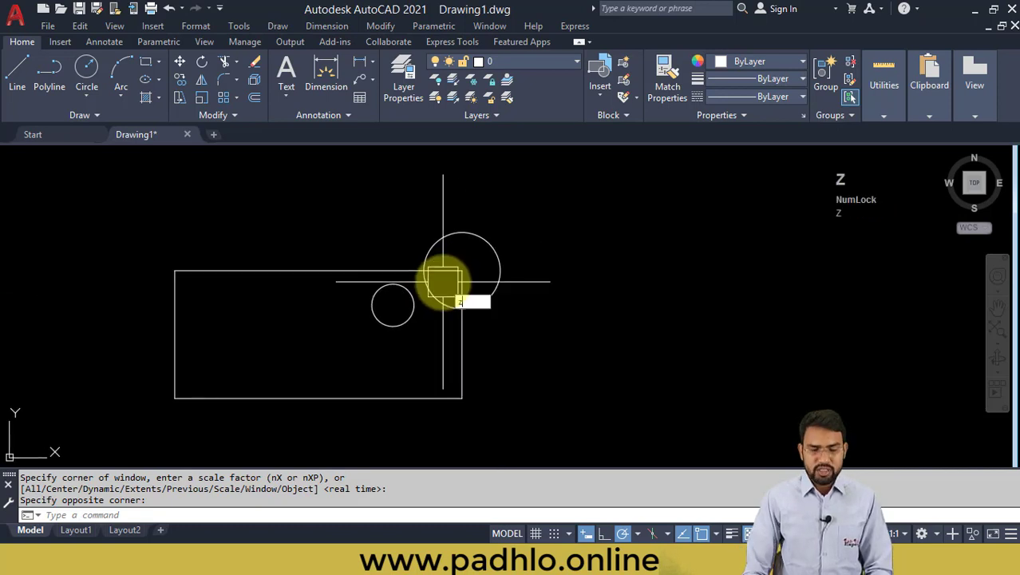
Zoom the drawing with the All option of the Zoom command
{"action": "type", "text": "z"}
{"action": "key", "text": "Return"}
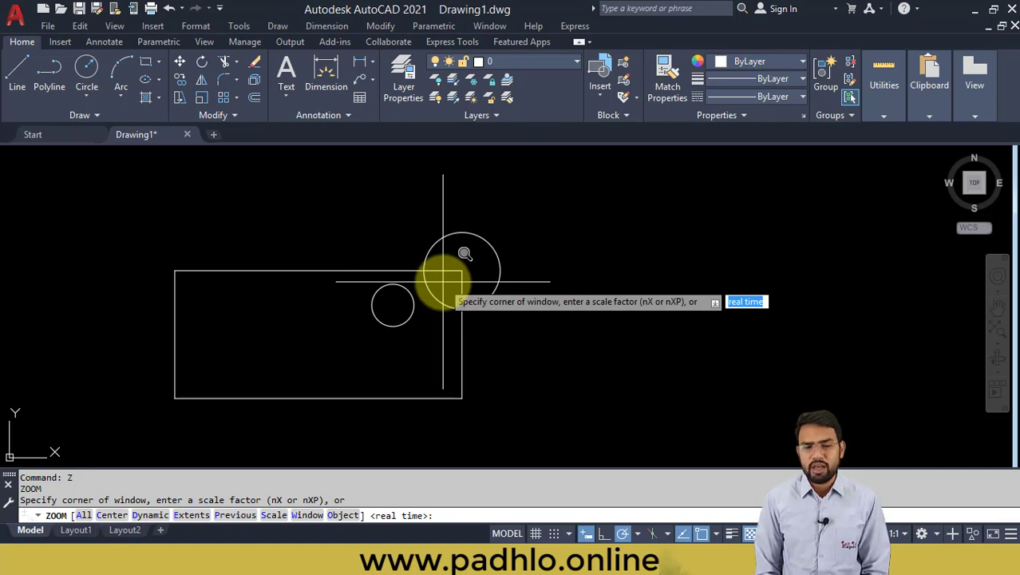
{"action": "type", "text": "1"}
{"action": "key", "text": "Return"}
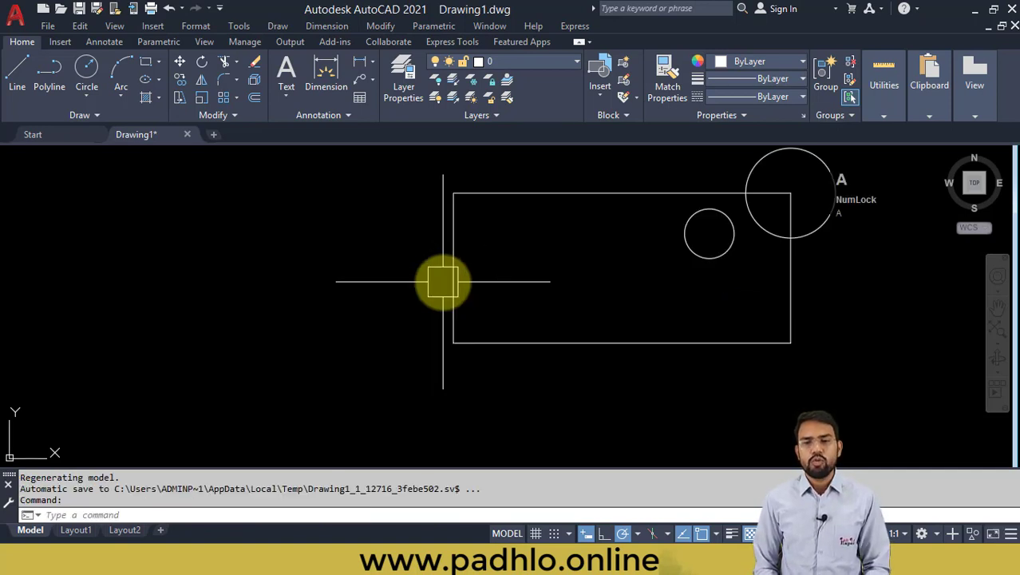
Zoom in until the objects leave the view, and bring the whole drawing back with the Zoom command's All option
{"action": "scroll", "coordinate": [443, 281], "scroll_direction": "up", "scroll_amount": 2}
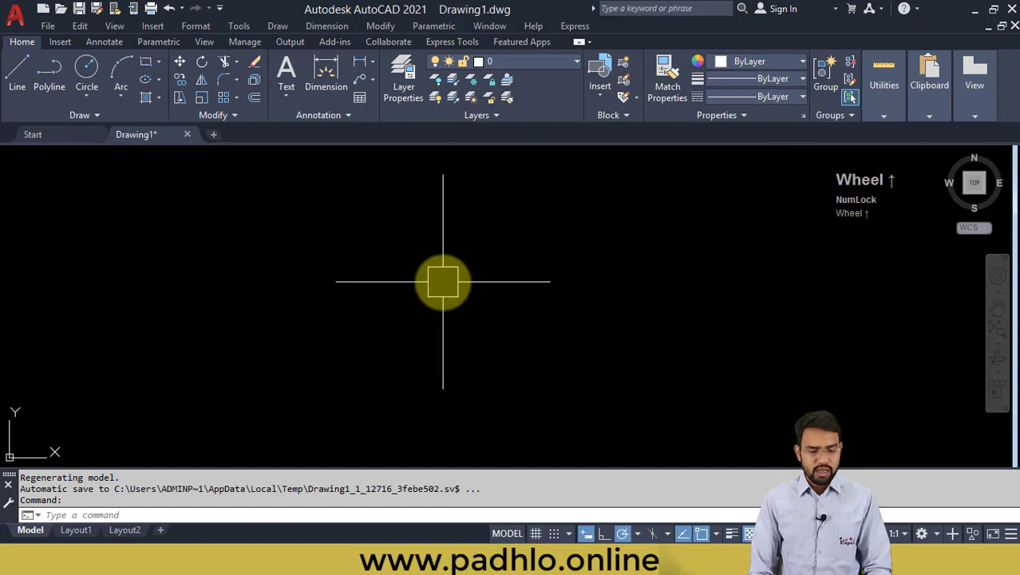
{"action": "type", "text": "Z"}
{"action": "key", "text": "Return"}
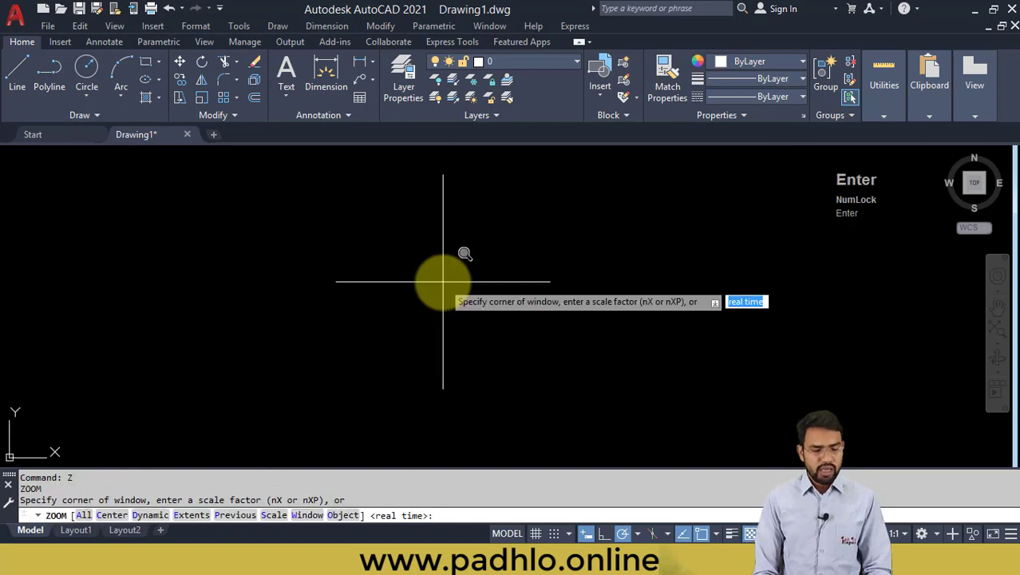
{"action": "type", "text": "a"}
{"action": "key", "text": "Return"}
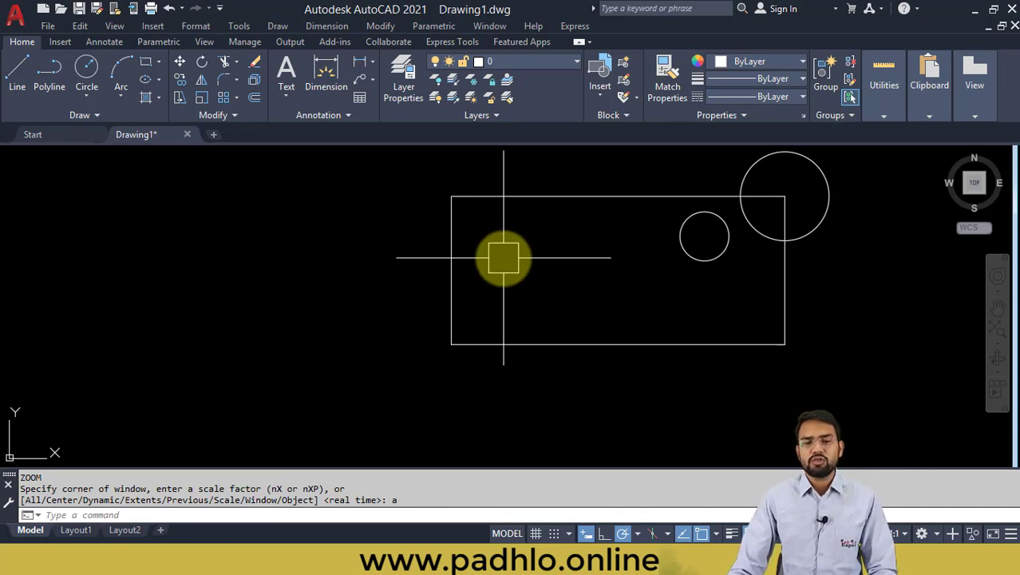
{"action": "middle_click_drag", "start_coordinate": [533, 282], "coordinate": [349, 321]}
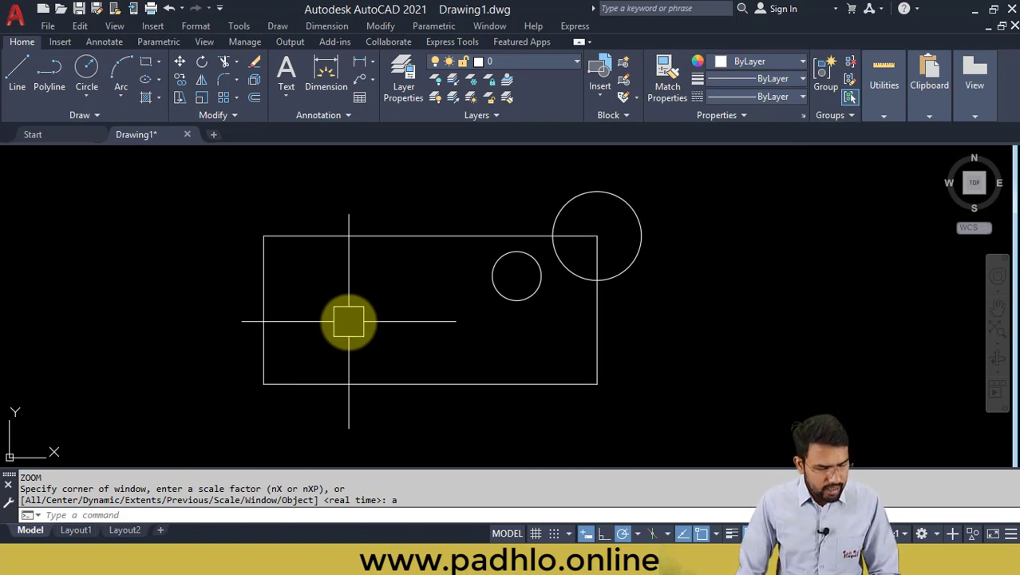
Erase the rectangle and both circles with one crossing selection
{"action": "key", "text": "Escape"}
{"action": "scroll", "coordinate": [473, 319], "scroll_direction": "down", "scroll_amount": 2}
{"action": "middle_click_drag", "start_coordinate": [473, 319], "coordinate": [563, 296]}
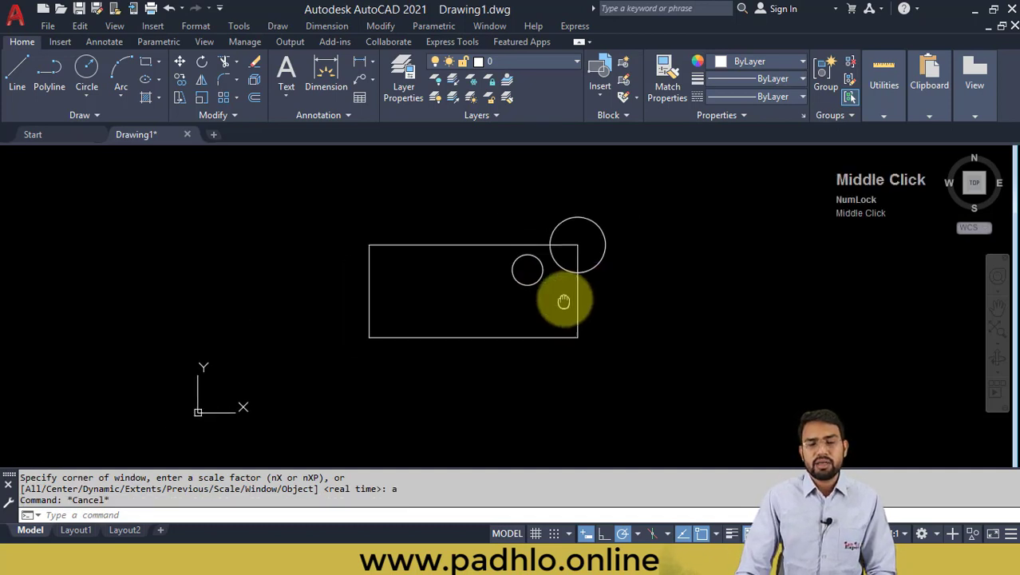
{"action": "left_click", "coordinate": [650, 217]}
{"action": "left_click", "coordinate": [269, 397]}
{"action": "key", "text": "Delete"}
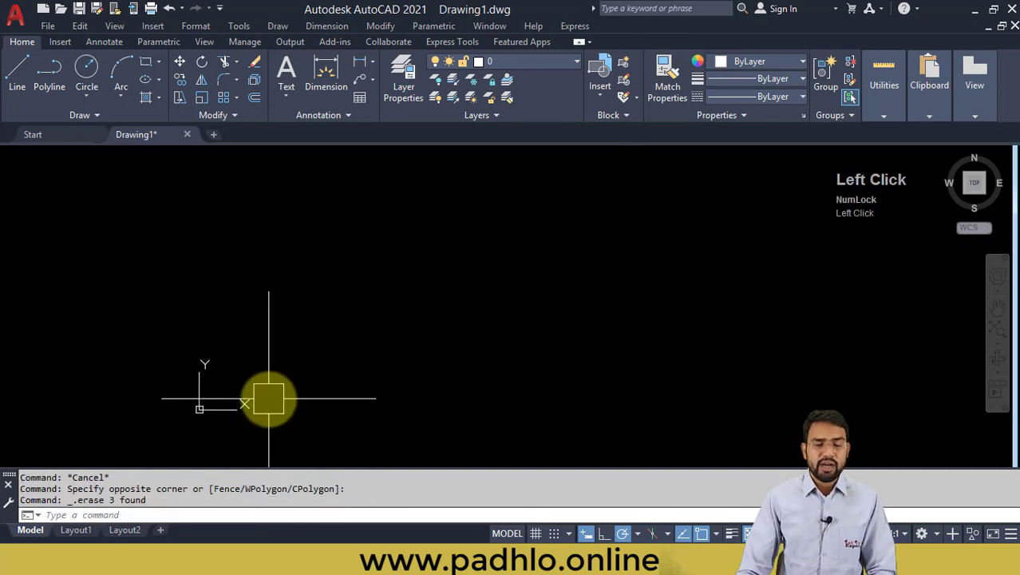
{"action": "mouse_move", "coordinate": [280, 395]}
{"action": "middle_mouse_down"}
{"action": "mouse_move", "coordinate": [309, 371]}
{"action": "mouse_move", "coordinate": [369, 359]}
{"action": "mouse_move", "coordinate": [395, 372]}
{"action": "middle_mouse_up"}
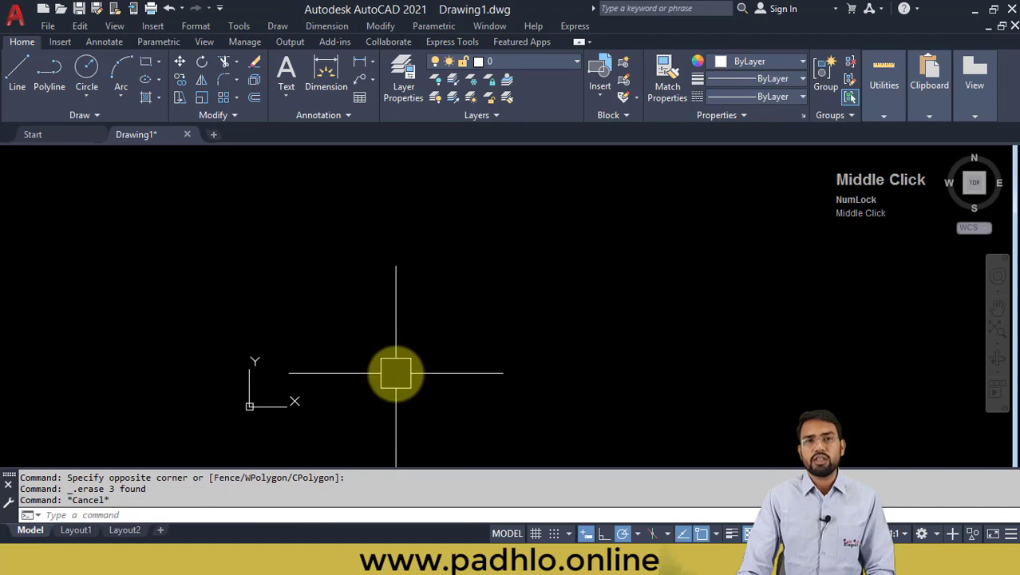
{"action": "key", "text": "Escape"}
{"action": "key", "text": "Escape"}
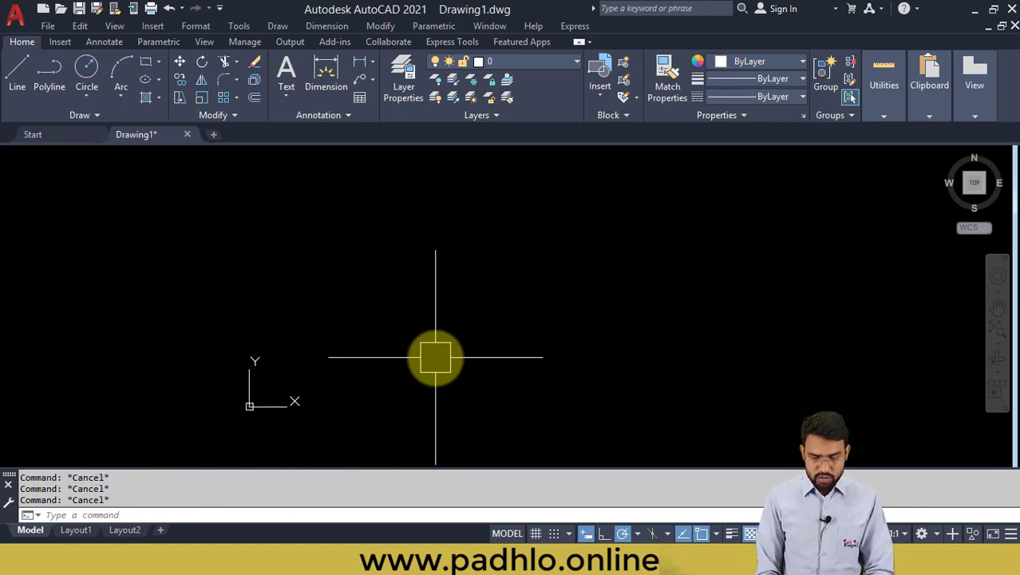
Start a line at 0,0 and, with Ortho on, draw a 100-unit segment along the positive X direction
{"action": "type", "text": "L"}
{"action": "key", "text": "Return"}
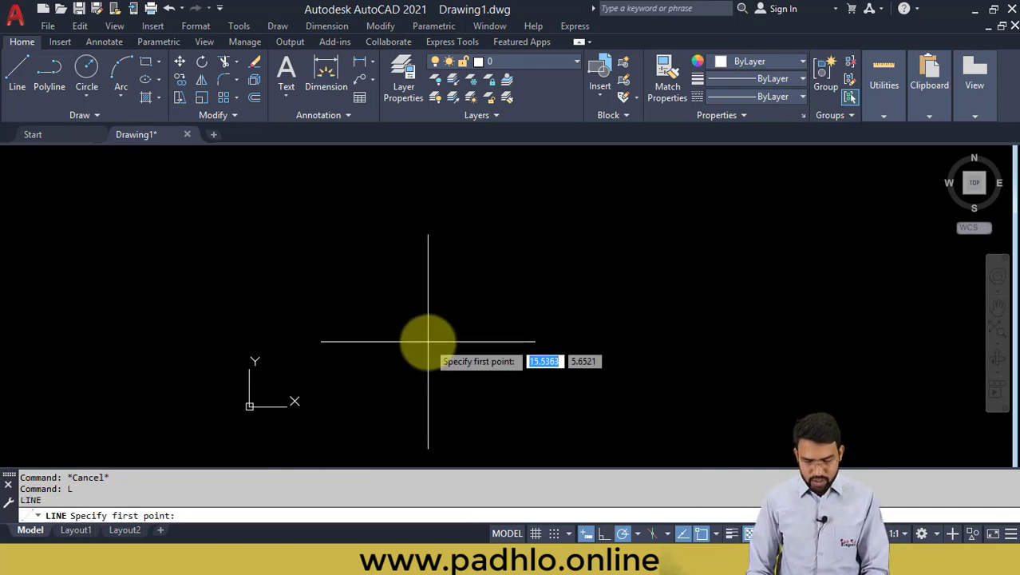
{"action": "type", "text": "0,0"}
{"action": "key", "text": "Return"}
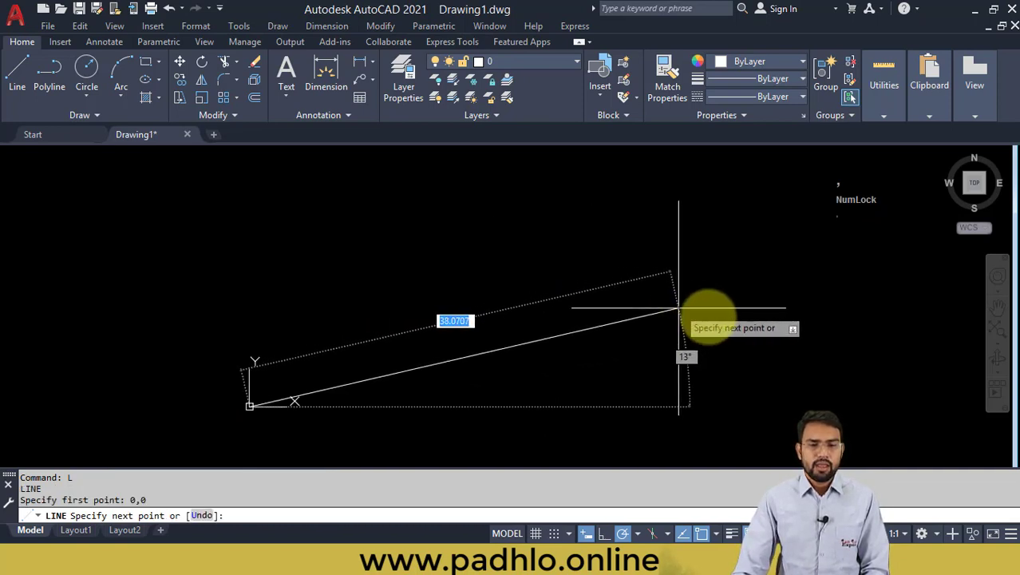
{"action": "key", "text": "F8"}
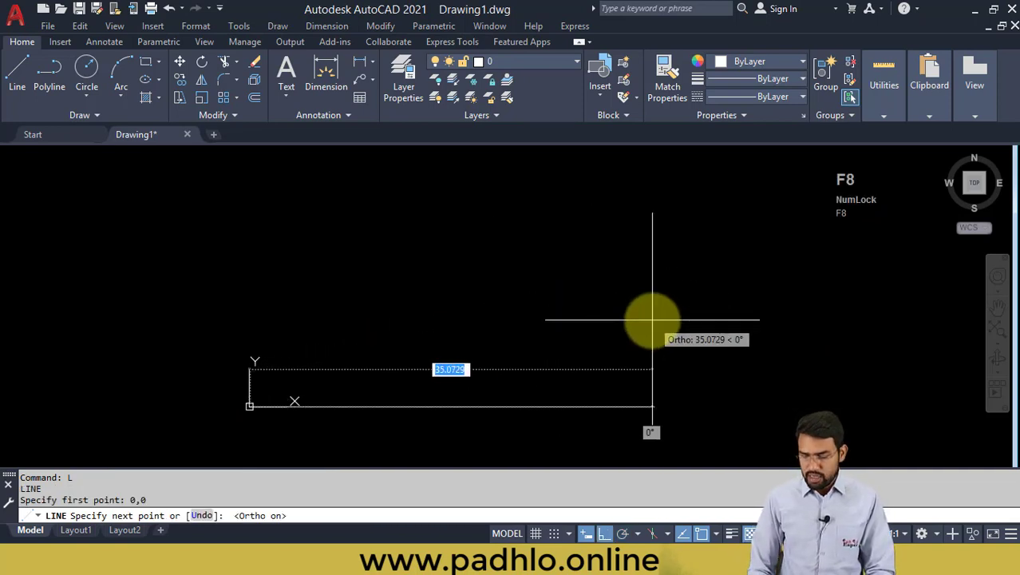
{"action": "type", "text": "100"}
{"action": "key", "text": "Return"}
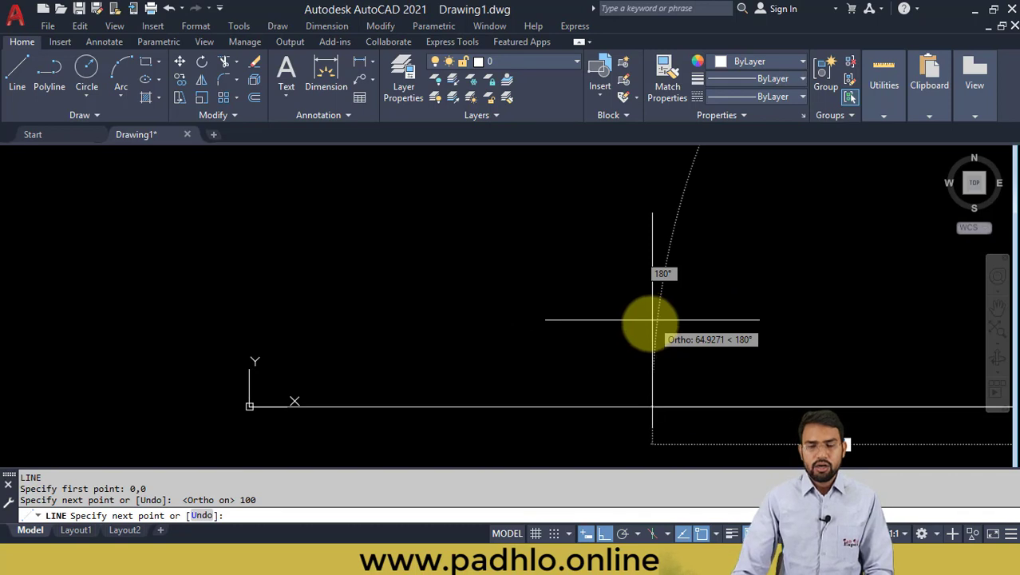
Complete the rectangle with line segments 200 units up, 100 units back toward the Y axis and 200 units down to the origin
{"action": "scroll", "coordinate": [655, 326], "scroll_direction": "down", "scroll_amount": 2}
{"action": "middle_click_drag", "start_coordinate": [657, 329], "coordinate": [581, 237]}
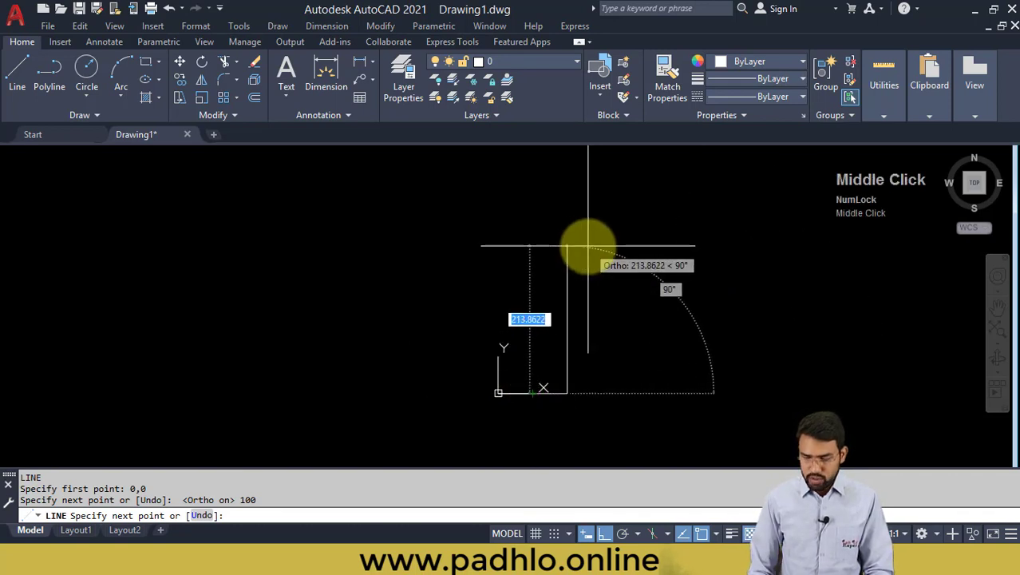
{"action": "type", "text": "200"}
{"action": "key", "text": "Return"}
{"action": "type", "text": "1"}
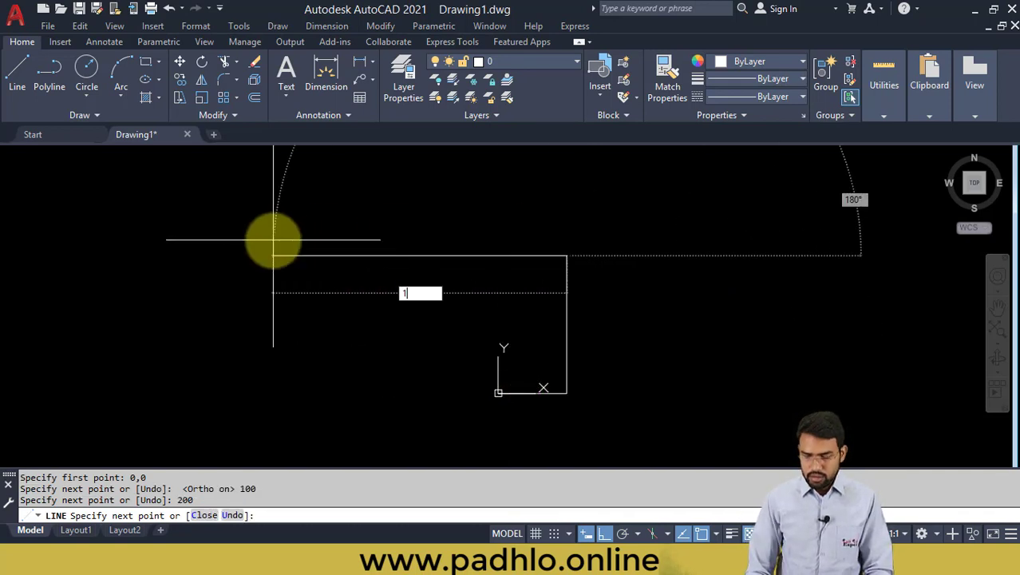
{"action": "type", "text": "00"}
{"action": "key", "text": "Return"}
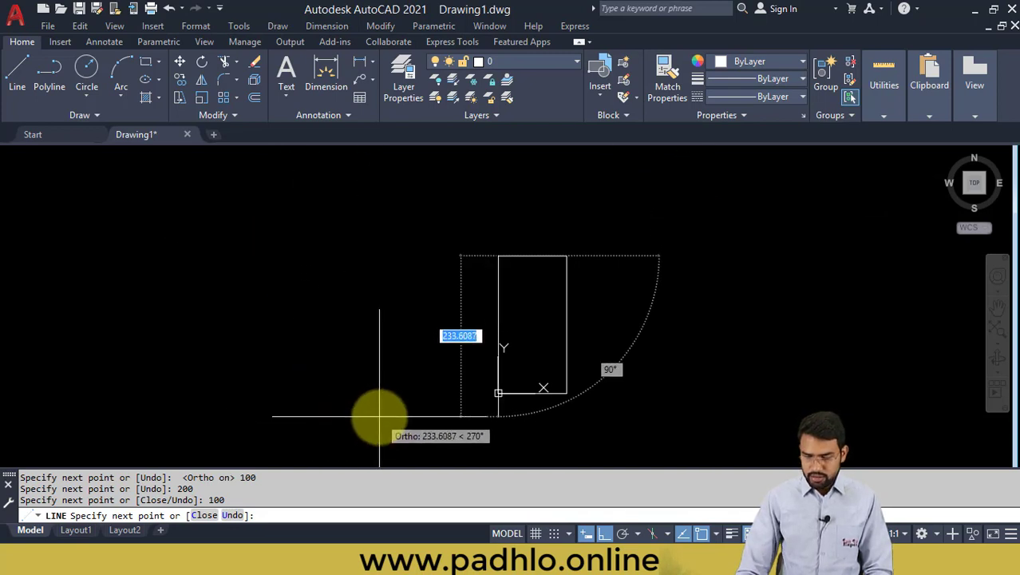
{"action": "type", "text": "200"}
{"action": "key", "text": "Return"}
{"action": "key", "text": "Escape"}
{"action": "key", "text": "Escape"}
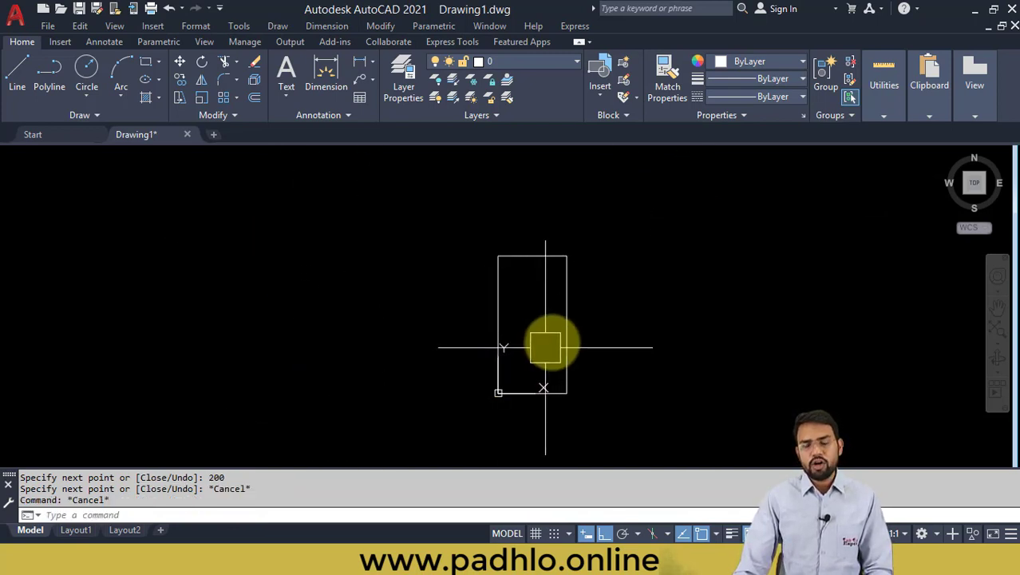
Reset the model space limits with the LIMITS command, using the rectangle's lower-left and upper-right corners
{"action": "scroll", "coordinate": [545, 347], "scroll_direction": "up", "scroll_amount": 2}
{"action": "middle_click_drag", "start_coordinate": [551, 339], "coordinate": [424, 325]}
{"action": "scroll", "coordinate": [430, 323], "scroll_direction": "up", "scroll_amount": 2}
{"action": "scroll", "coordinate": [428, 325], "scroll_direction": "down", "scroll_amount": 2}
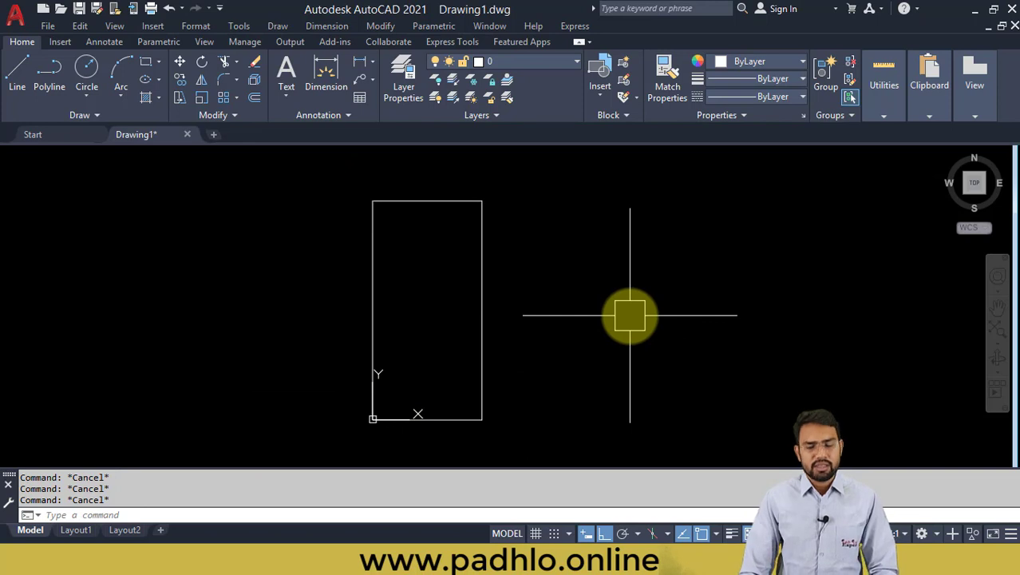
{"action": "type", "text": "LIMITS"}
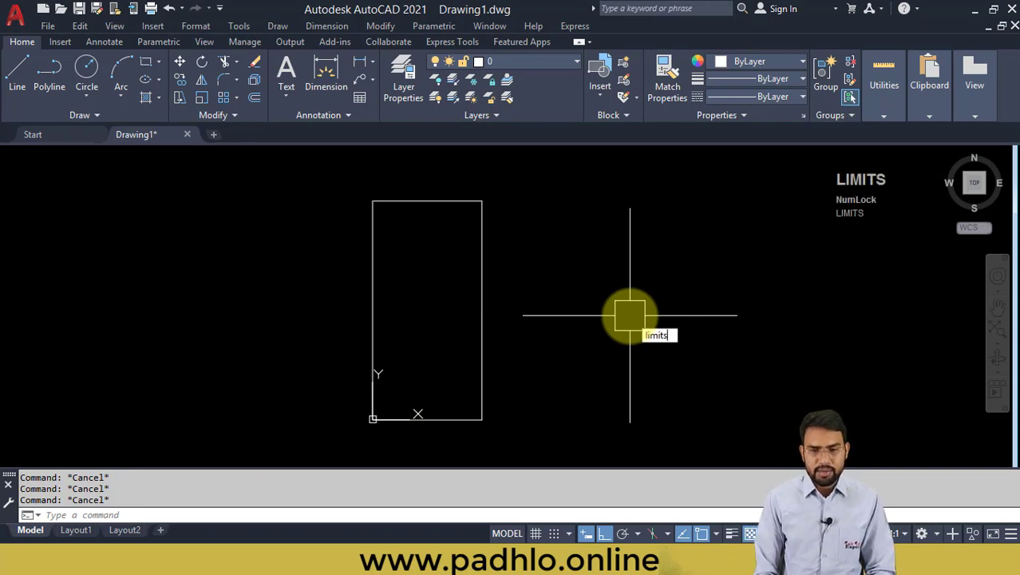
{"action": "type", "text": "\\"}
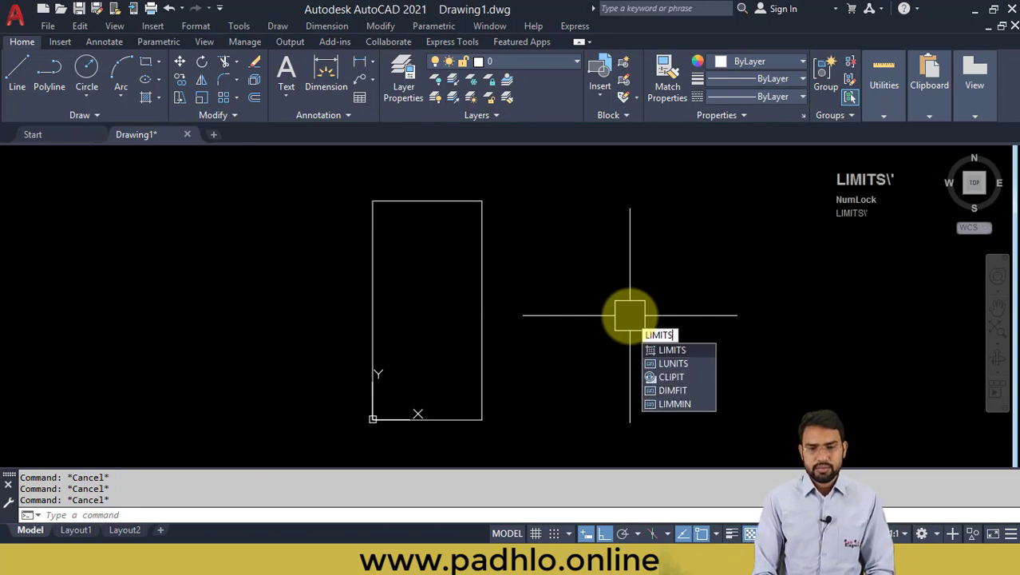
{"action": "key", "text": "Return"}
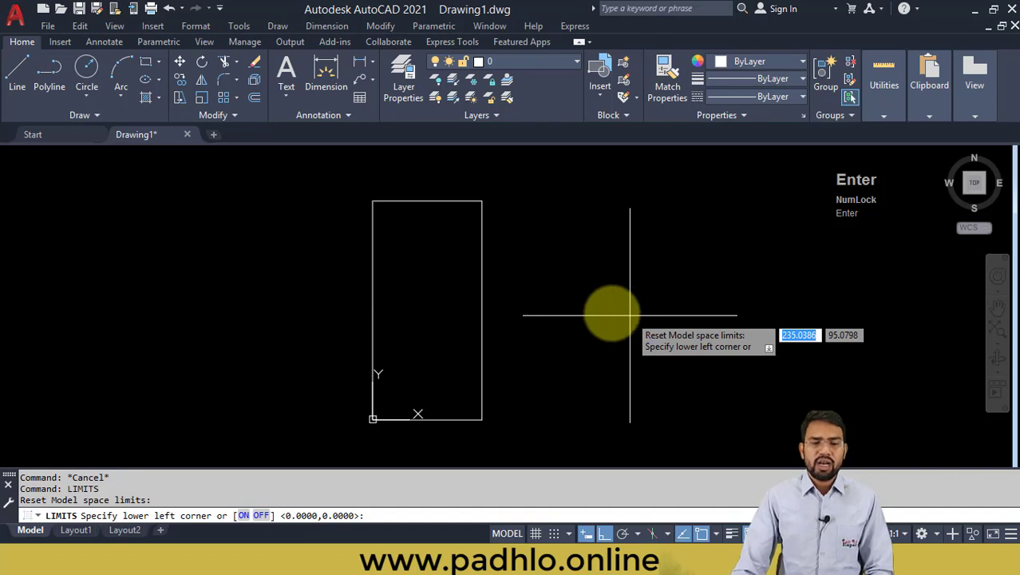
{"action": "left_click", "coordinate": [372, 419]}
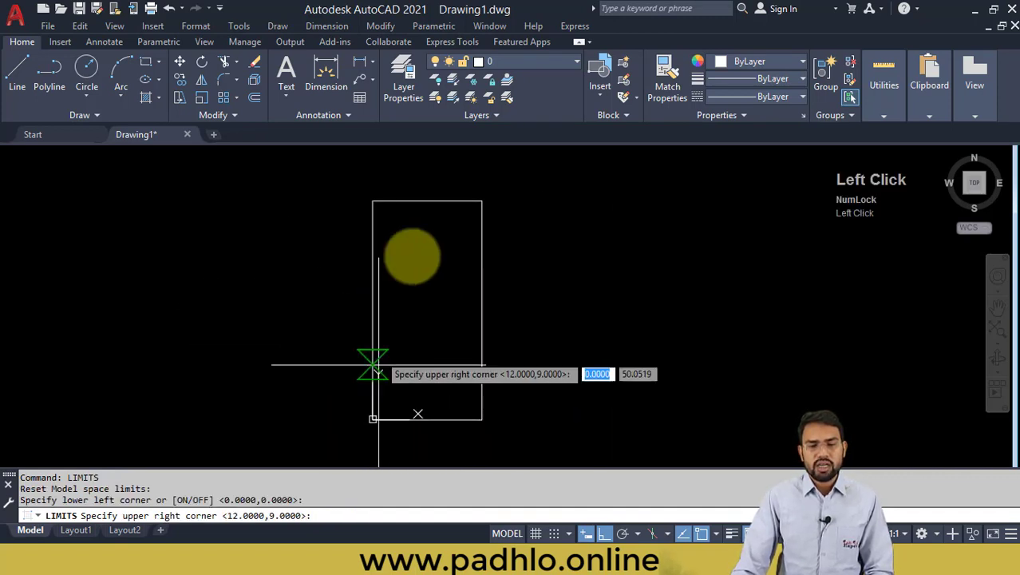
{"action": "left_click", "coordinate": [482, 201]}
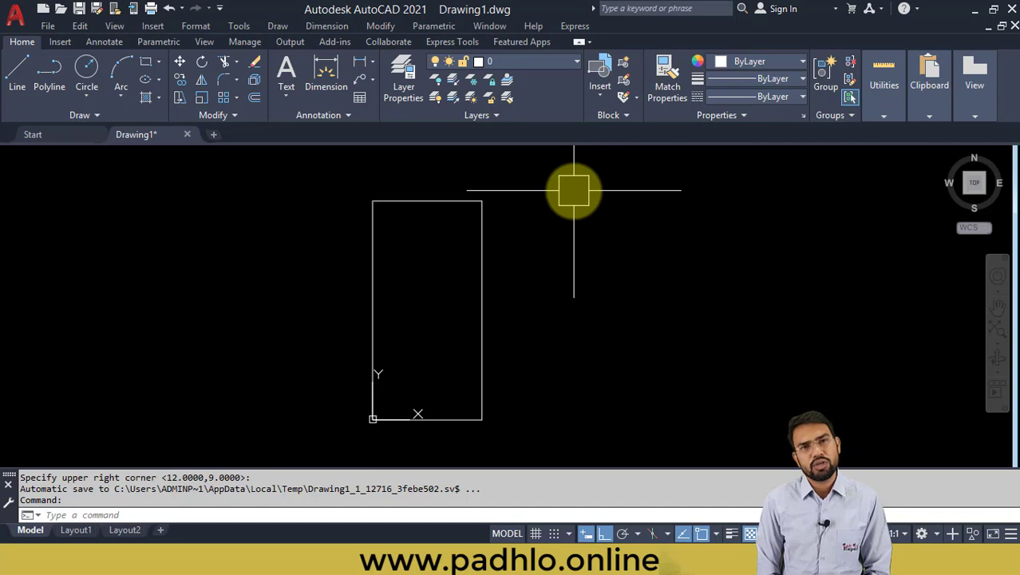
{"action": "left_click", "coordinate": [651, 191]}
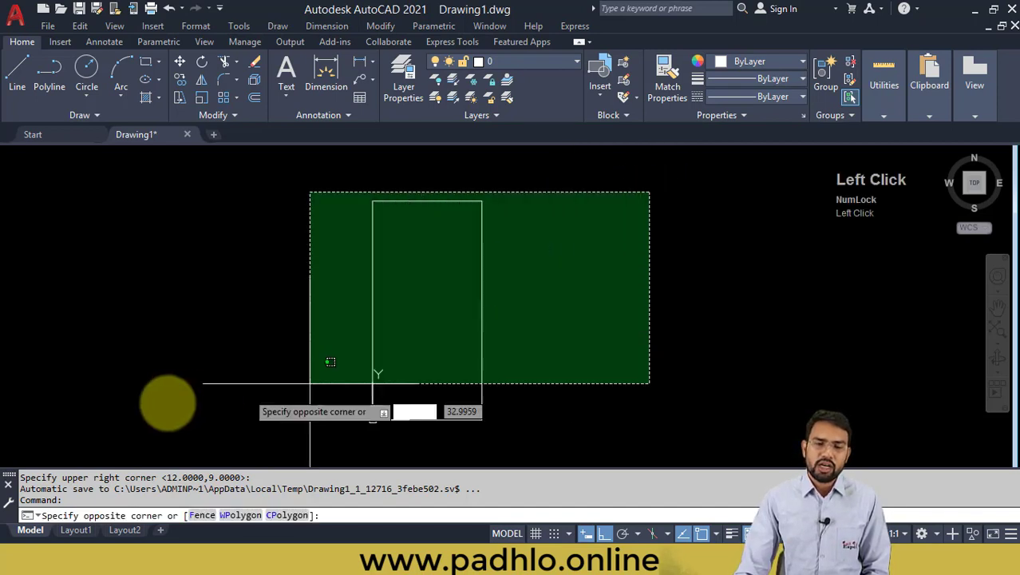
{"action": "left_click", "coordinate": [164, 400]}
{"action": "key", "text": "Escape"}
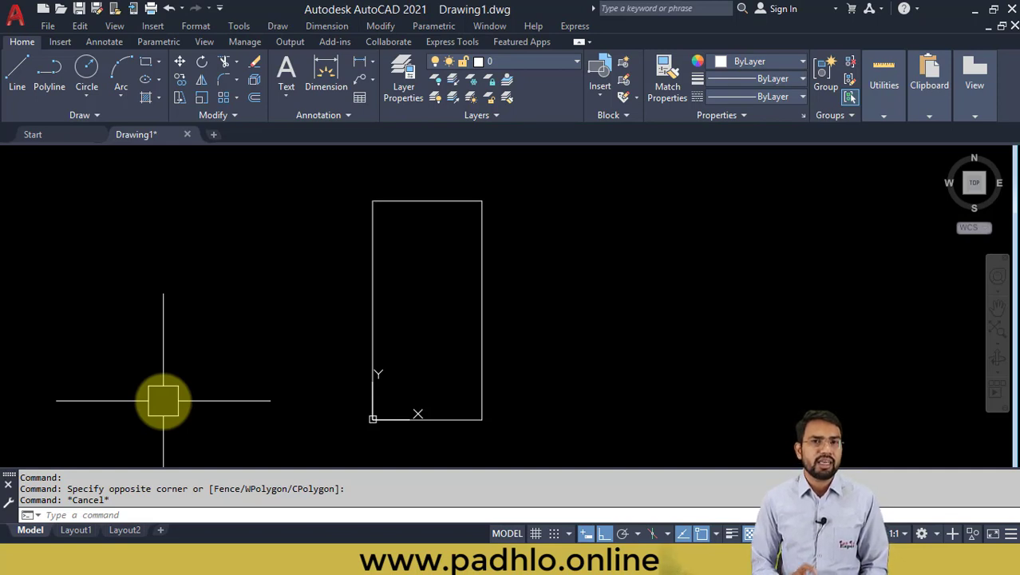
{"action": "key", "text": "Escape"}
Turn on limits checking with the ON option of the LIMITS command
{"action": "type", "text": "LINE"}
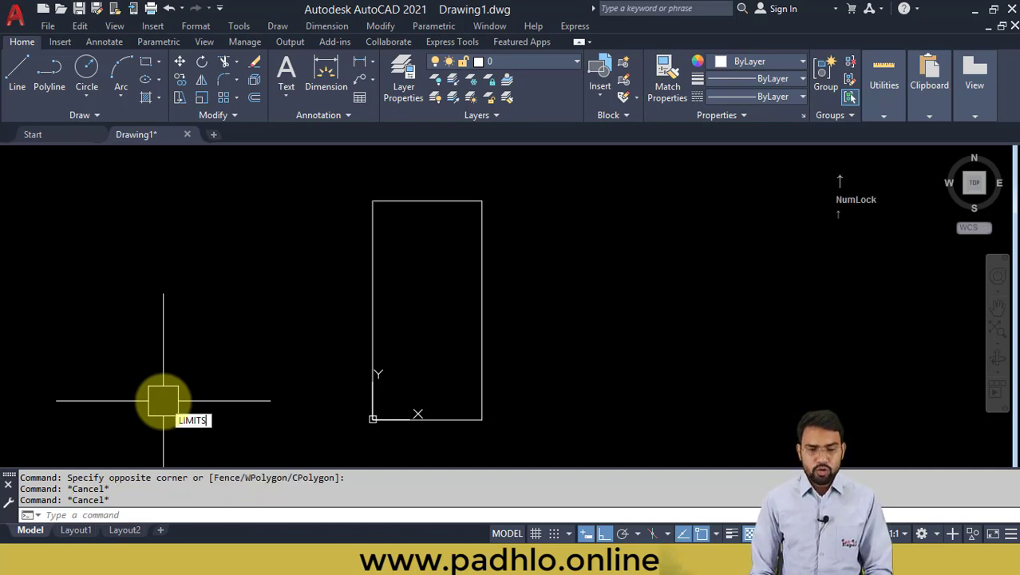
{"action": "key", "text": "Up"}
{"action": "key", "text": "Up"}
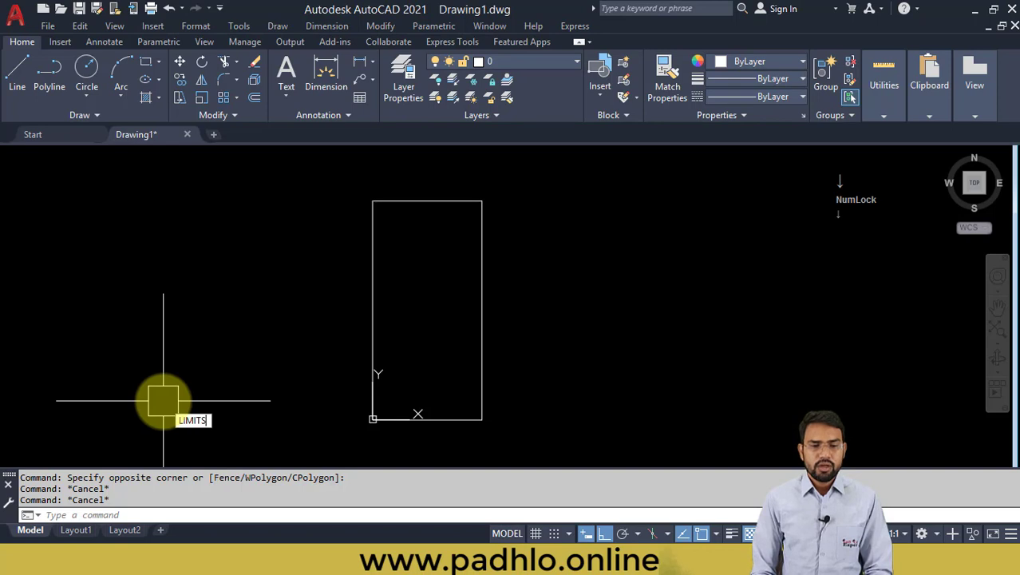
{"action": "key", "text": "Return"}
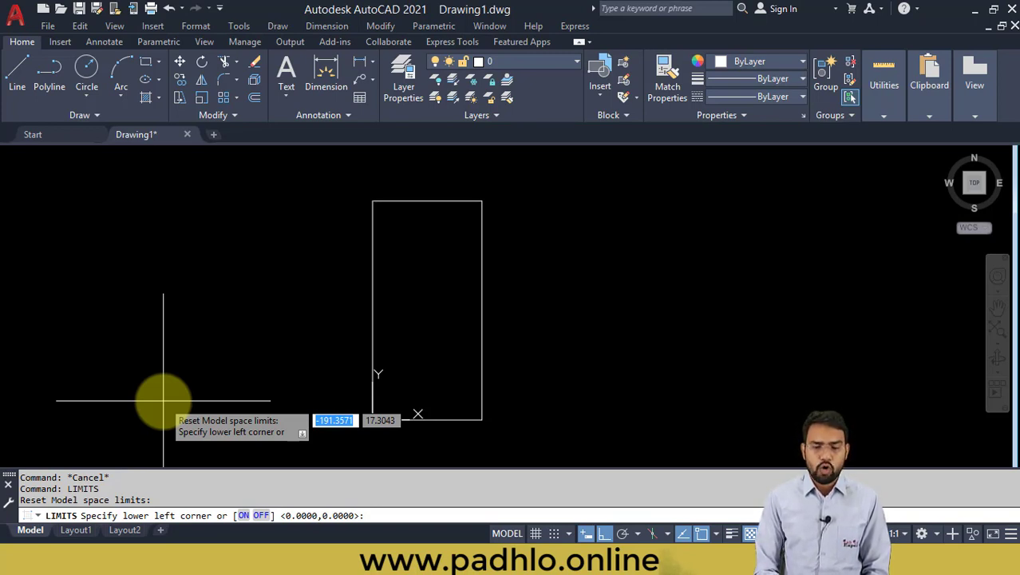
{"action": "type", "text": "on"}
{"action": "key", "text": "Return"}
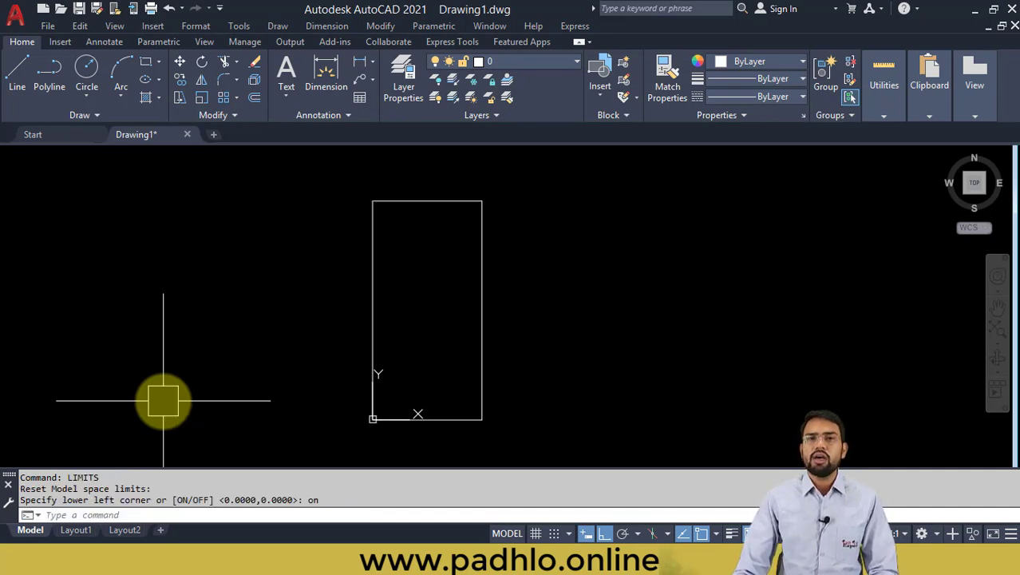
{"action": "key", "text": "Escape"}
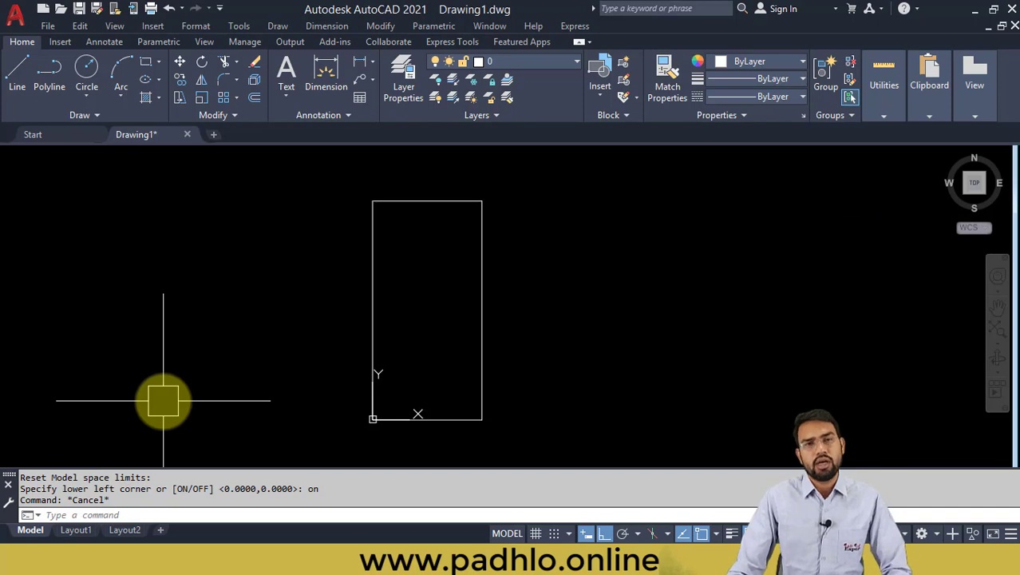
Try to start a line at a point outside the rectangle that defines the limits, and cancel the command
{"action": "type", "text": "l"}
{"action": "key", "text": "Return"}
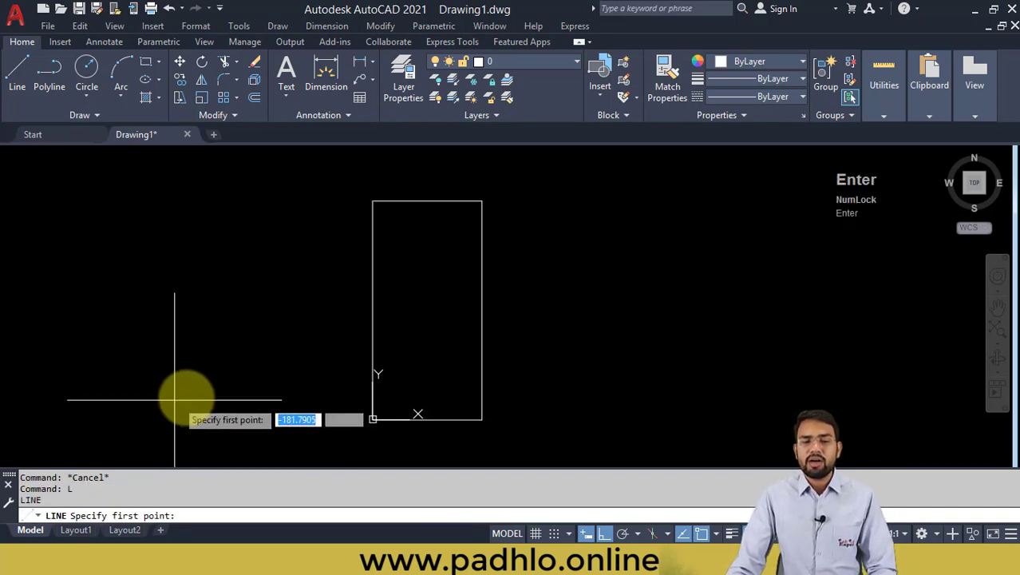
{"action": "left_click", "coordinate": [88, 334]}
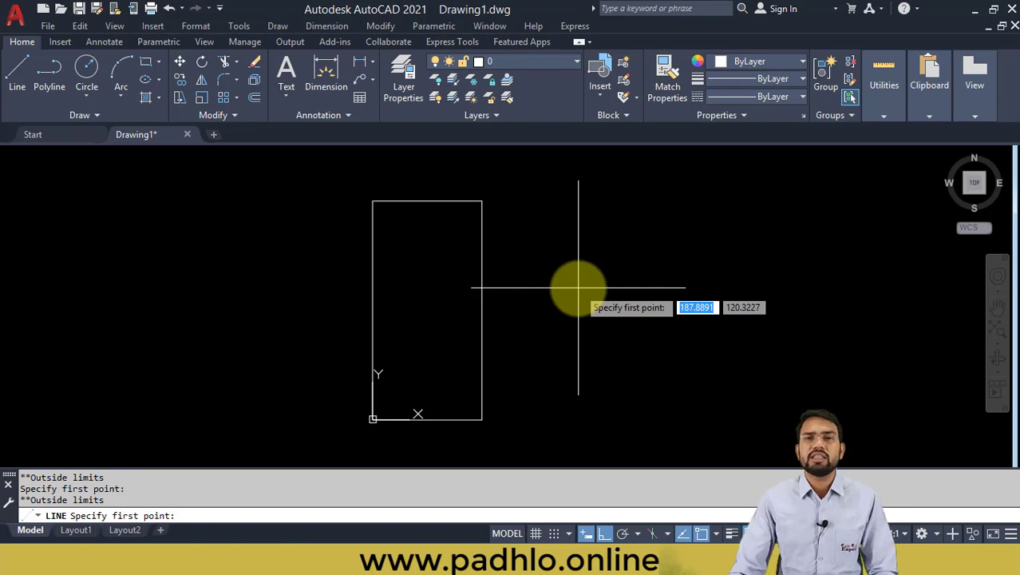
{"action": "middle_click_drag", "start_coordinate": [578, 287], "coordinate": [564, 288]}
Draw a short horizontal line segment inside the rectangle and continue it downward with two vertical segments
{"action": "key", "text": "space"}
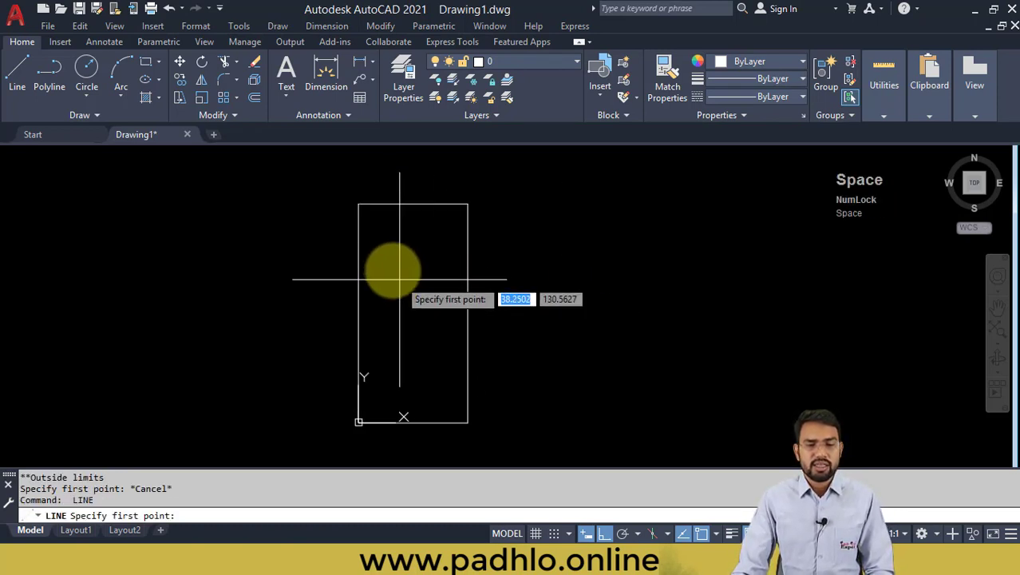
{"action": "scroll", "coordinate": [388, 263], "scroll_direction": "up", "scroll_amount": 2}
{"action": "left_click", "coordinate": [371, 253]}
{"action": "left_click", "coordinate": [417, 254]}
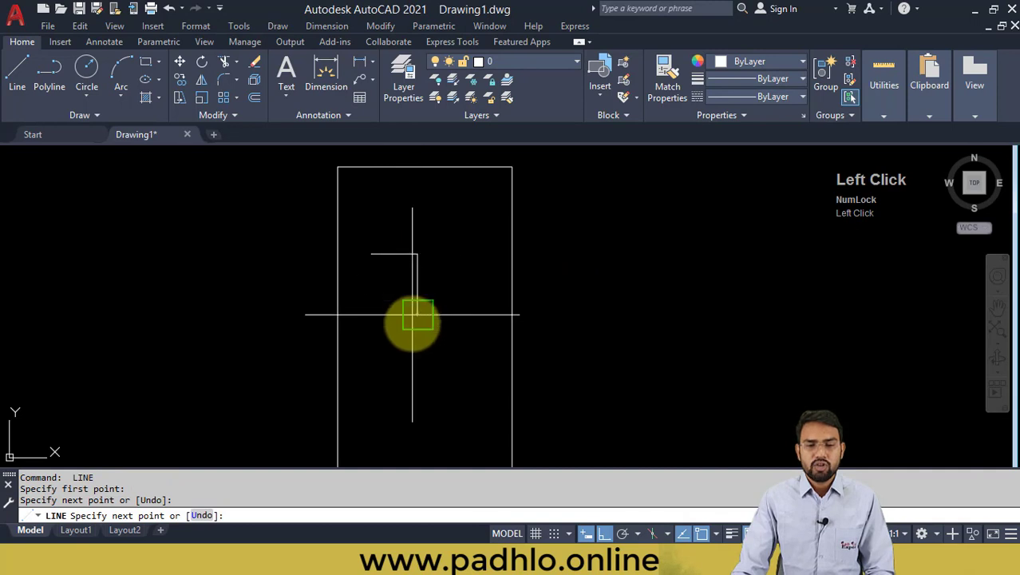
{"action": "left_click", "coordinate": [417, 315]}
{"action": "left_click", "coordinate": [447, 349]}
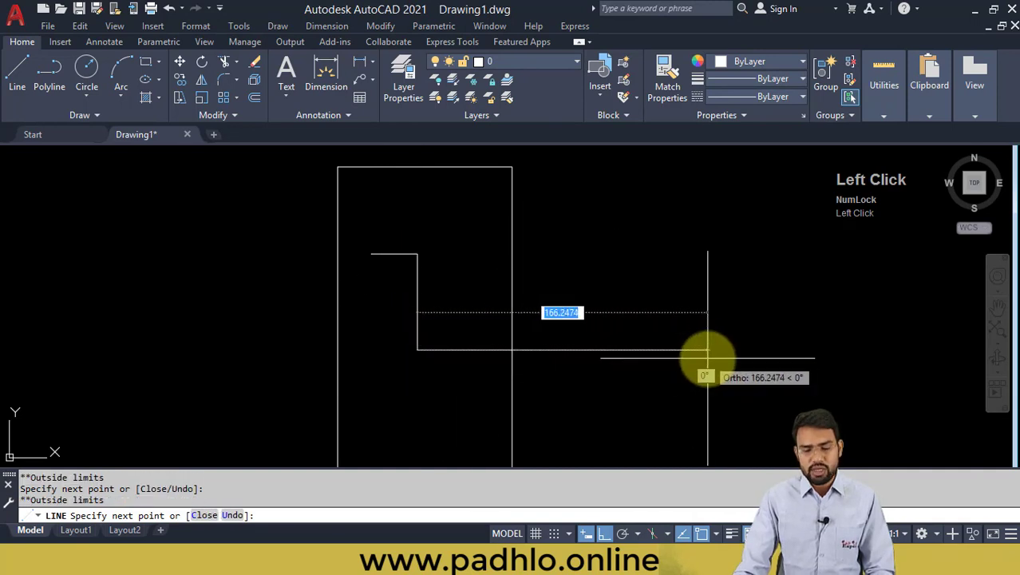
Turn off Ortho mode, continue the line with freely angled segments inside the rectangle, and end the Line command
{"action": "key", "text": "F8"}
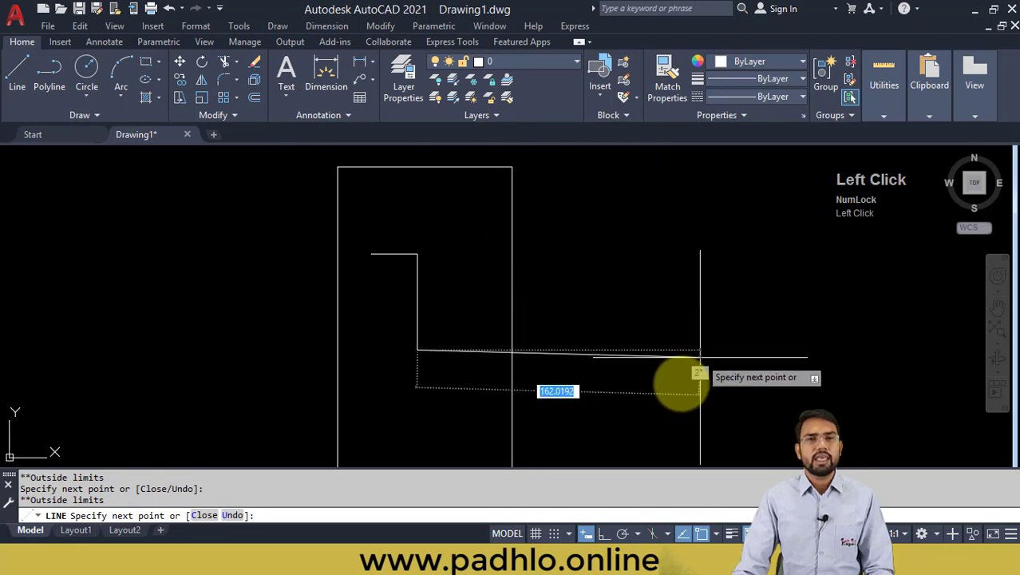
{"action": "middle_click_drag", "start_coordinate": [465, 407], "coordinate": [467, 355]}
{"action": "left_click", "coordinate": [454, 372]}
{"action": "left_click", "coordinate": [375, 416]}
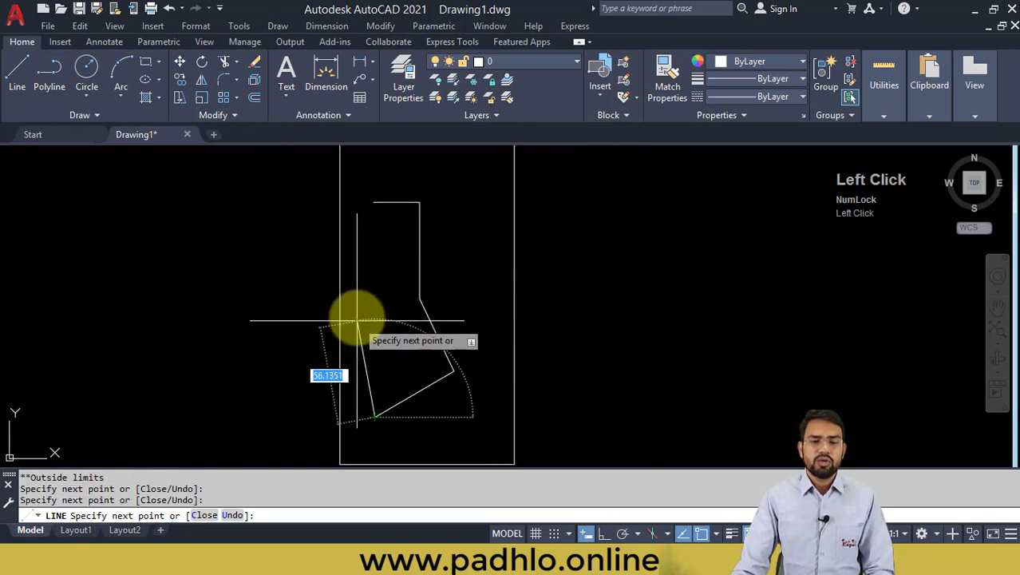
{"action": "left_click", "coordinate": [357, 318]}
{"action": "key", "text": "Escape"}
Draw a circle centred in the upper part of the rectangle, with a radius reaching well outside the drawing limits
{"action": "mouse_move", "coordinate": [437, 264]}
{"action": "middle_mouse_down"}
{"action": "mouse_move", "coordinate": [417, 312]}
{"action": "mouse_move", "coordinate": [436, 324]}
{"action": "middle_mouse_up"}
{"action": "type", "text": "c"}
{"action": "key", "text": "space"}
{"action": "middle_click_drag", "start_coordinate": [440, 244], "coordinate": [423, 268]}
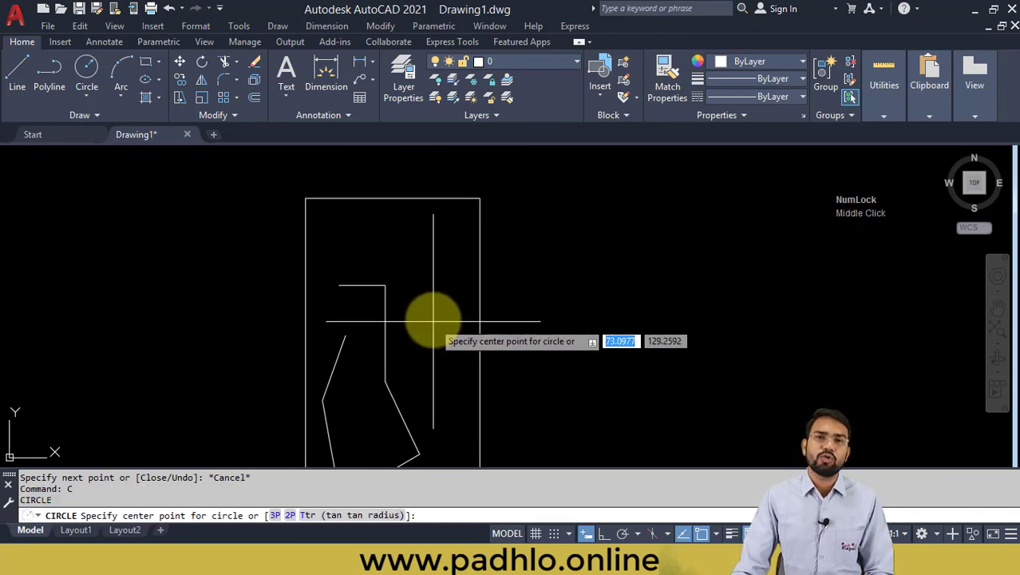
{"action": "left_click", "coordinate": [406, 245]}
{"action": "left_click", "coordinate": [592, 339]}
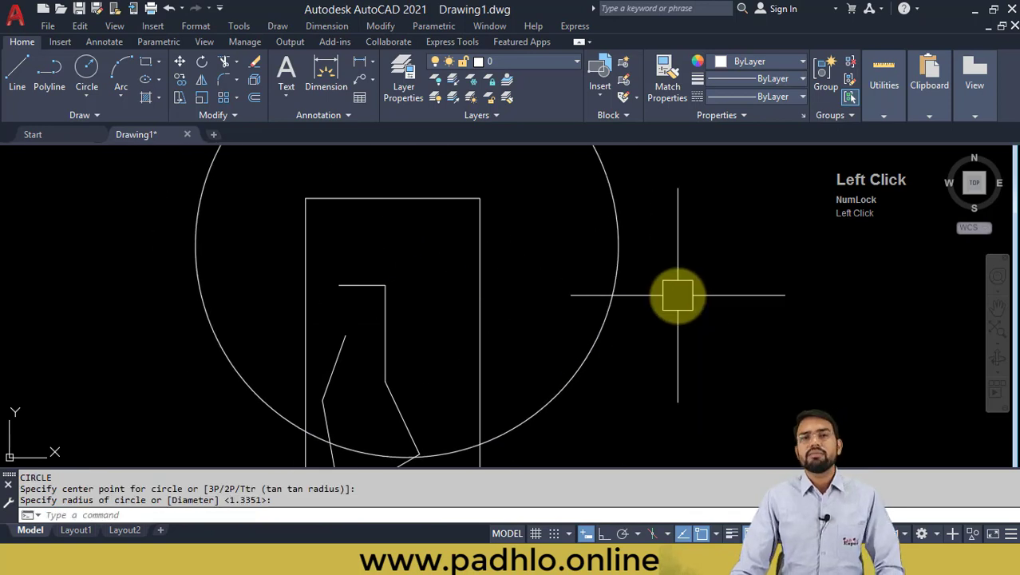
Erase the large circle around the rectangle
{"action": "left_click", "coordinate": [677, 252]}
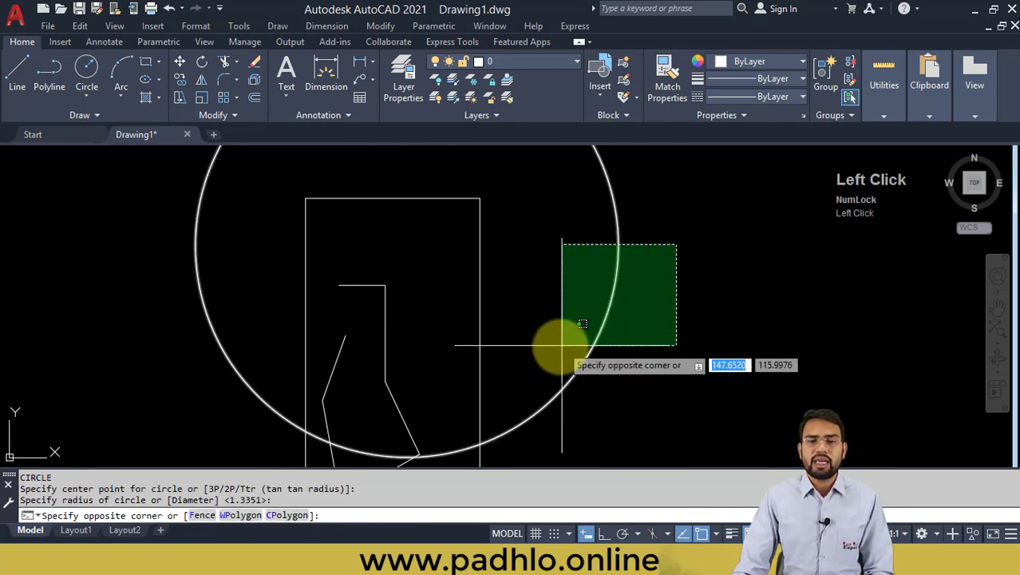
{"action": "left_click", "coordinate": [561, 346]}
{"action": "key", "text": "Delete"}
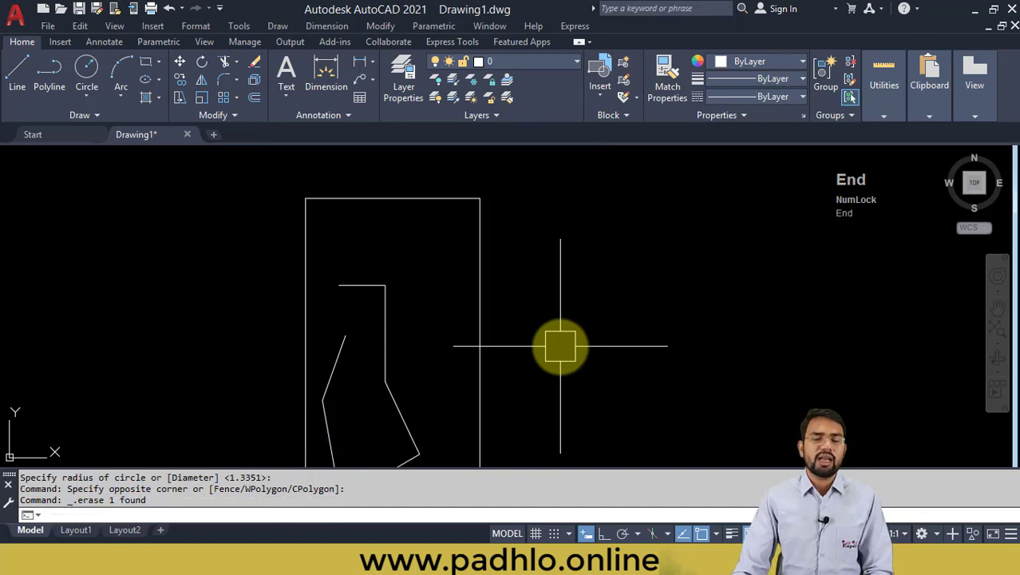
{"action": "key", "text": "Escape"}
{"action": "key", "text": "Escape"}
Erase the connected line segments inside the rectangle, leaving the rectangle itself
{"action": "scroll", "coordinate": [456, 265], "scroll_direction": "down", "scroll_amount": 3}
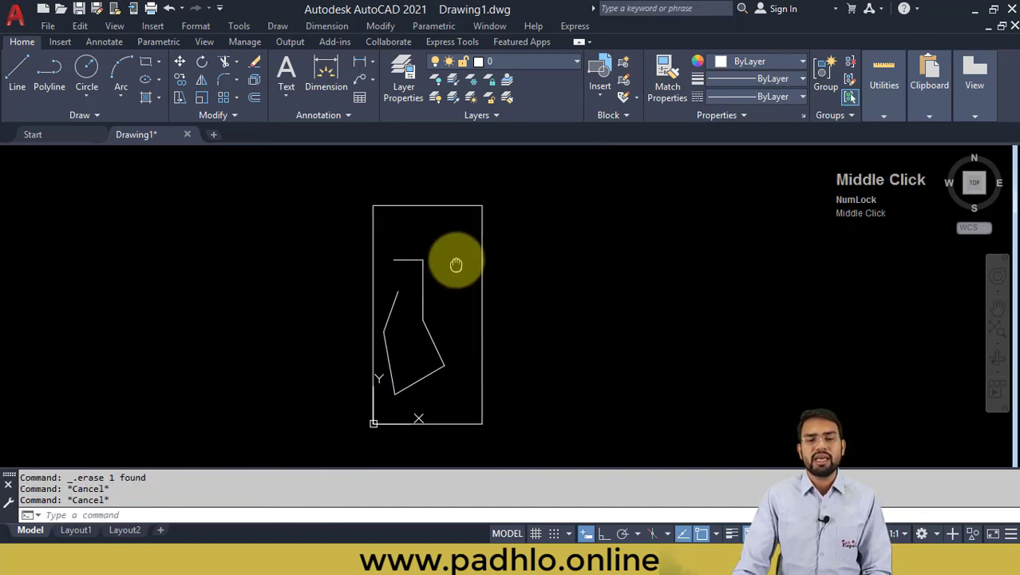
{"action": "middle_click_drag", "start_coordinate": [455, 264], "coordinate": [453, 260]}
{"action": "left_click", "coordinate": [438, 219]}
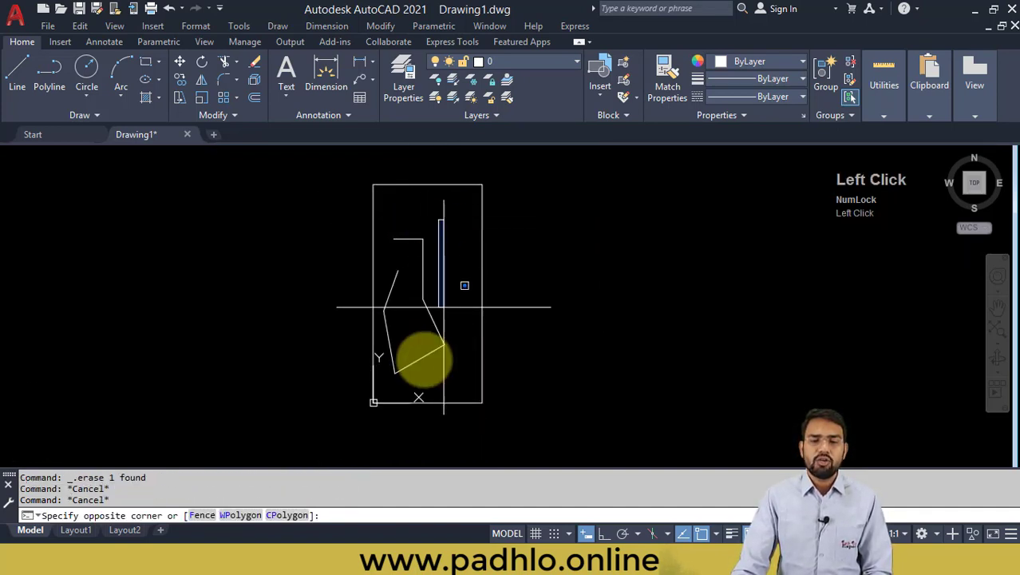
{"action": "left_click", "coordinate": [375, 367]}
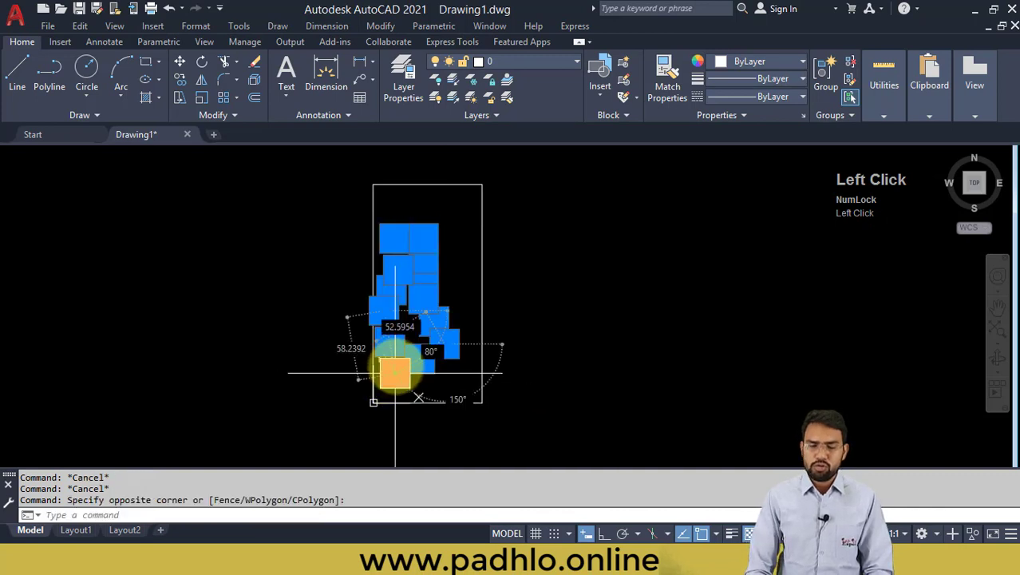
{"action": "key", "text": "Delete"}
Erase all four lines of the rectangle that marks the drawing limits
{"action": "scroll", "coordinate": [420, 317], "scroll_direction": "up", "scroll_amount": 2}
{"action": "scroll", "coordinate": [422, 317], "scroll_direction": "down", "scroll_amount": 2}
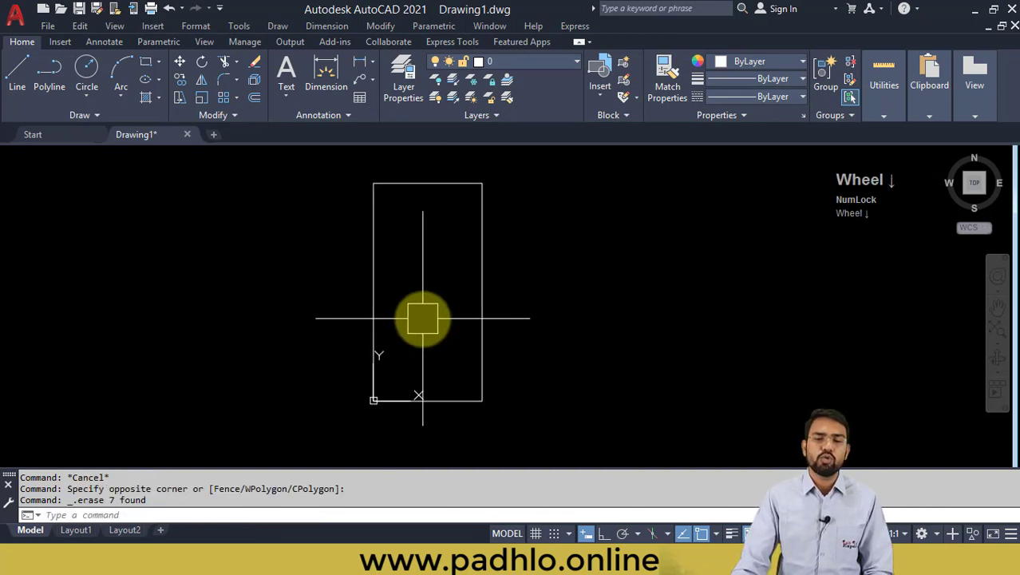
{"action": "middle_click_drag", "start_coordinate": [423, 319], "coordinate": [414, 324]}
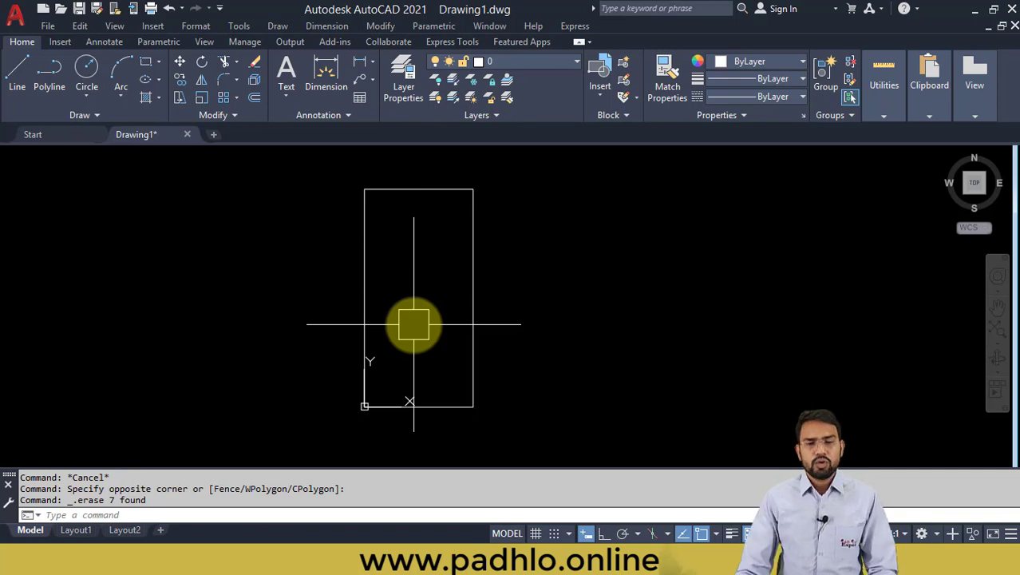
{"action": "left_click", "coordinate": [564, 174]}
{"action": "left_click", "coordinate": [228, 419]}
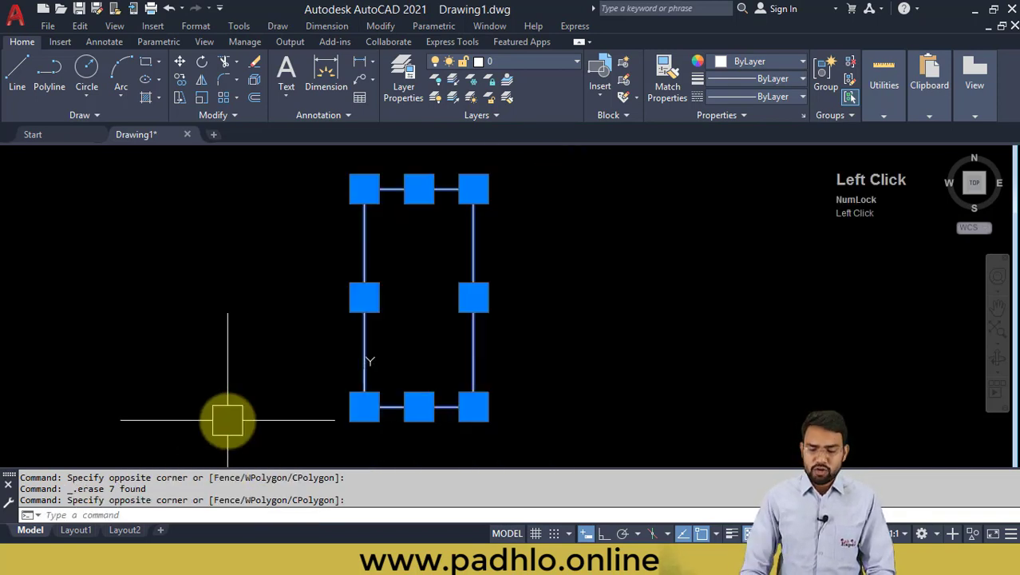
{"action": "key", "text": "Delete"}
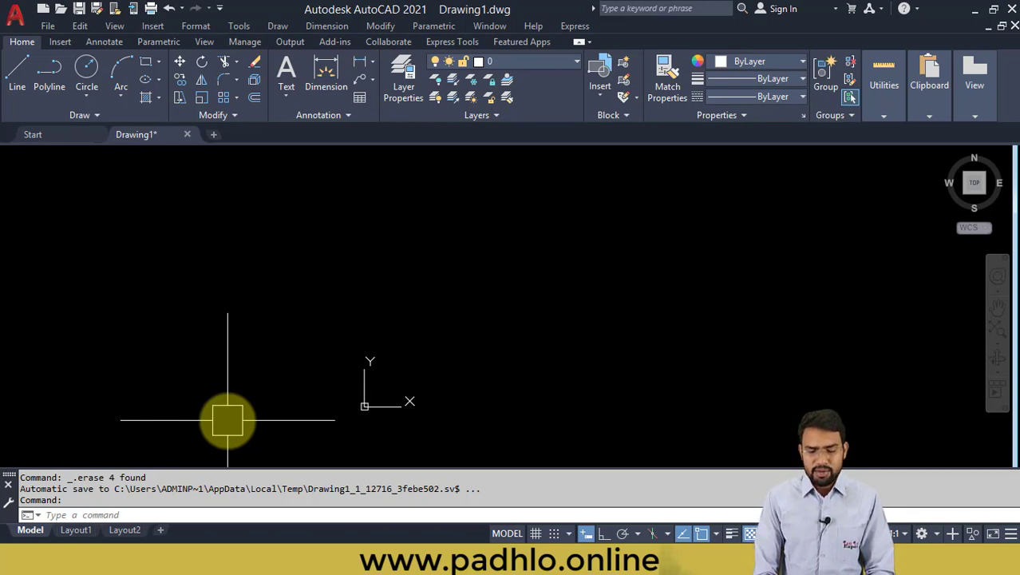
Try to start a line at two points outside the limits, on the negative-X side of the origin
{"action": "type", "text": "L"}
{"action": "key", "text": "Return"}
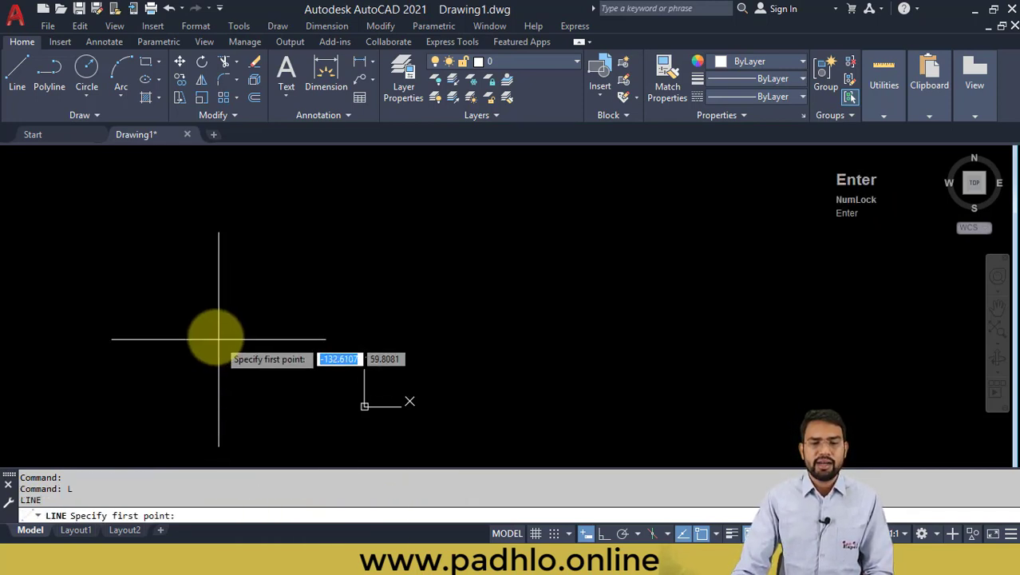
{"action": "left_click", "coordinate": [223, 289]}
{"action": "left_click", "coordinate": [253, 266]}
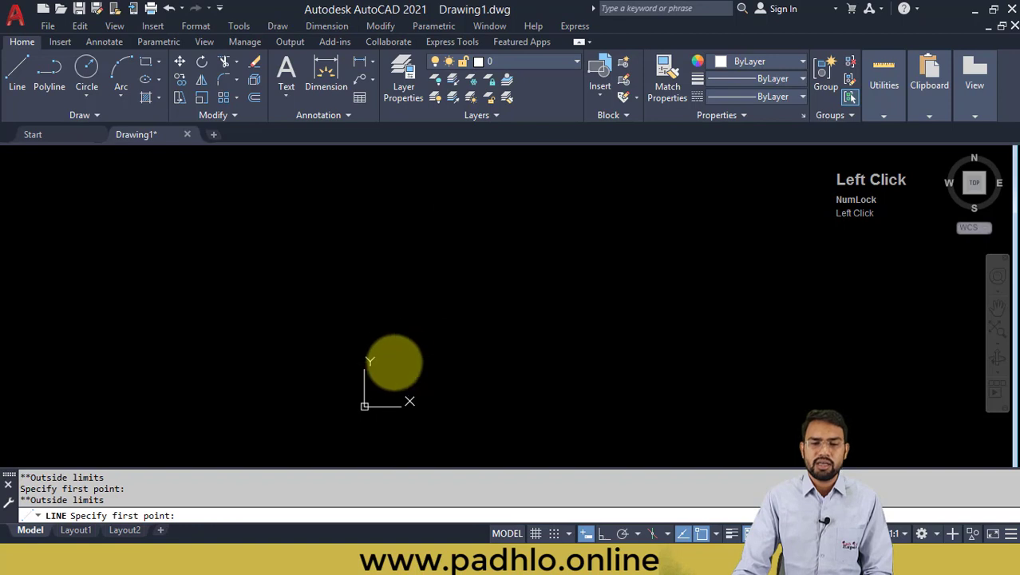
Draw a chain of freely angled line segments within the limits area, also trying points beyond it, and end the Line command
{"action": "left_click", "coordinate": [394, 361]}
{"action": "left_click", "coordinate": [400, 272]}
{"action": "left_click", "coordinate": [438, 237]}
{"action": "left_click", "coordinate": [441, 347]}
{"action": "left_click", "coordinate": [557, 309]}
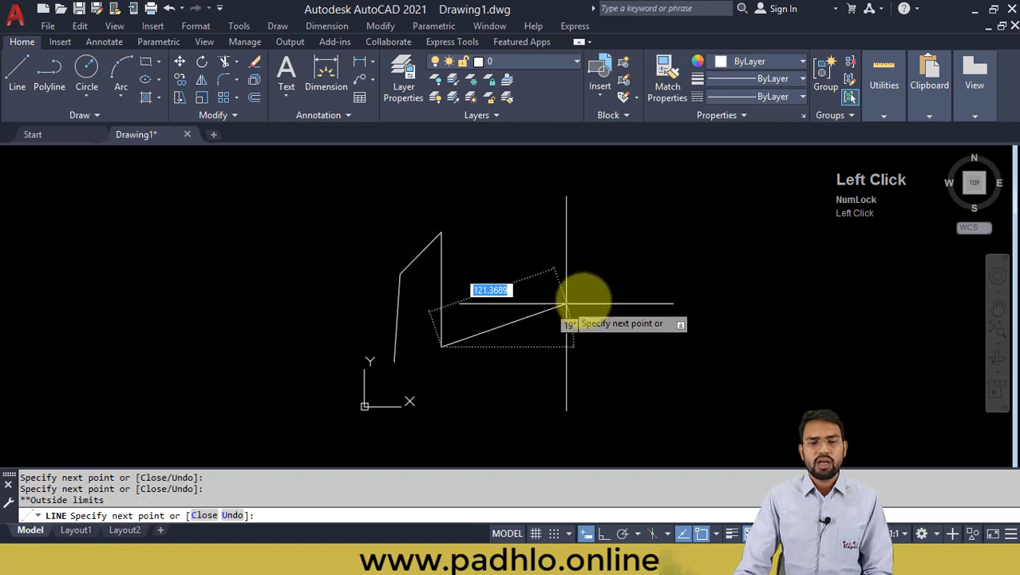
{"action": "left_click", "coordinate": [595, 320]}
{"action": "left_click", "coordinate": [416, 398]}
{"action": "left_click", "coordinate": [377, 380]}
{"action": "left_click", "coordinate": [385, 324]}
{"action": "left_click", "coordinate": [386, 269]}
{"action": "left_click", "coordinate": [414, 260]}
{"action": "left_click", "coordinate": [428, 309]}
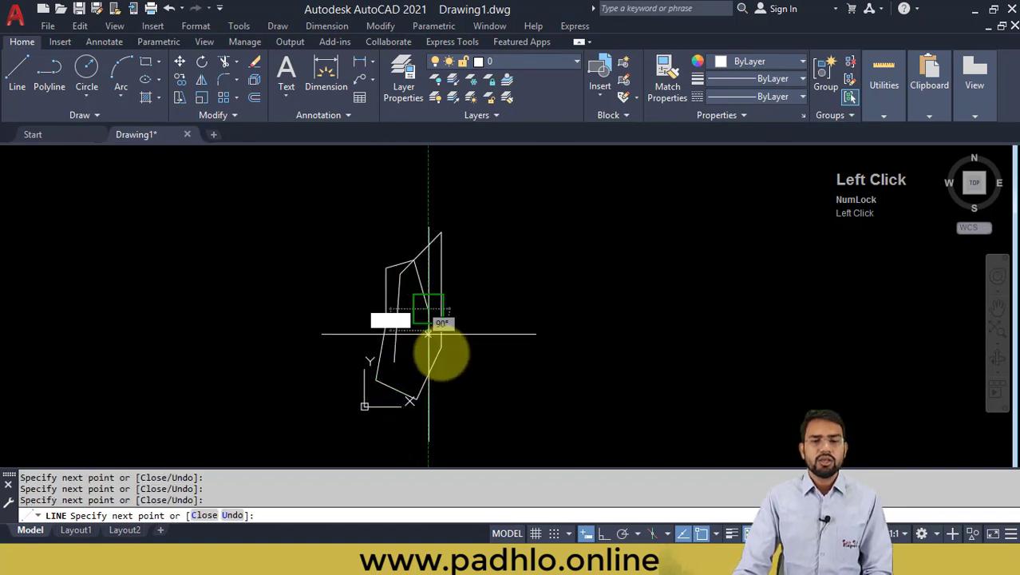
{"action": "key", "text": "Escape"}
Erase all the line segments drawn within the limits area
{"action": "left_click", "coordinate": [579, 275]}
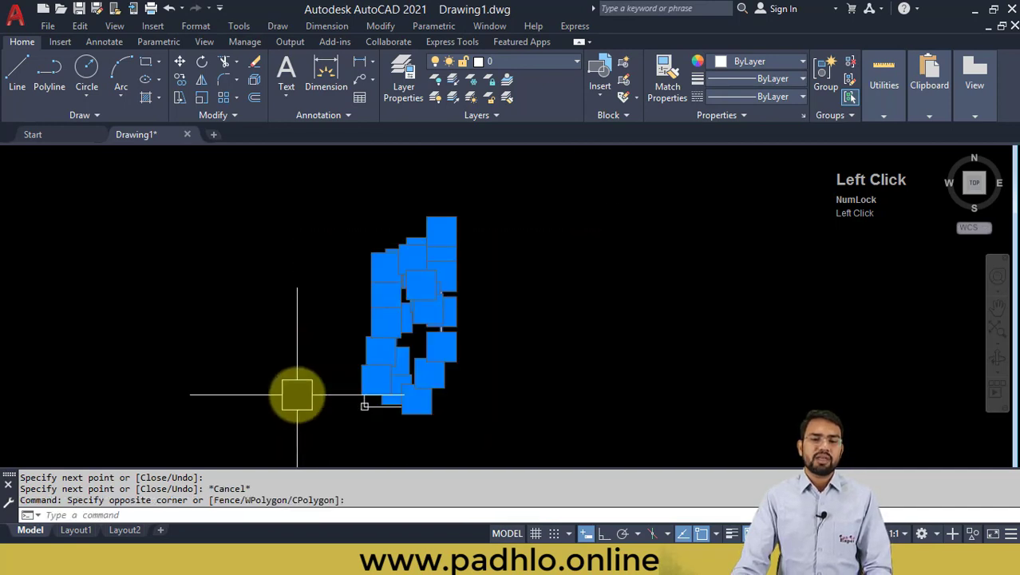
{"action": "left_click", "coordinate": [297, 394]}
{"action": "key", "text": "Delete"}
{"action": "key", "text": "Escape"}
{"action": "key", "text": "Escape"}
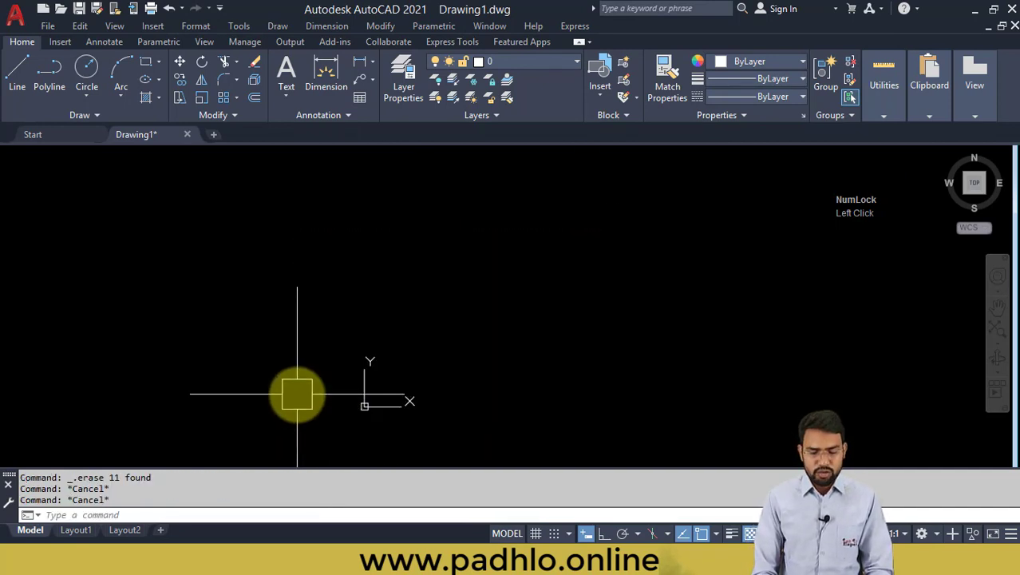
Turn off limits checking with the OFF option of the LIMITS command
{"action": "type", "text": "imits"}
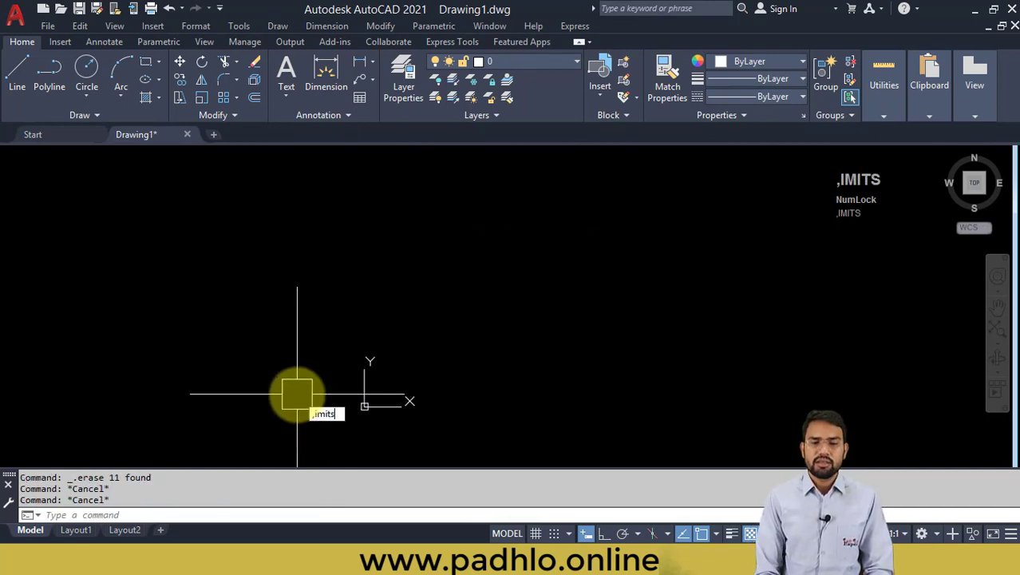
{"action": "key", "text": "BackSpace"}
{"action": "key", "text": "BackSpace"}
{"action": "key", "text": "BackSpace"}
{"action": "key", "text": "BackSpace"}
{"action": "key", "text": "BackSpace"}
{"action": "type", "text": "mi"}
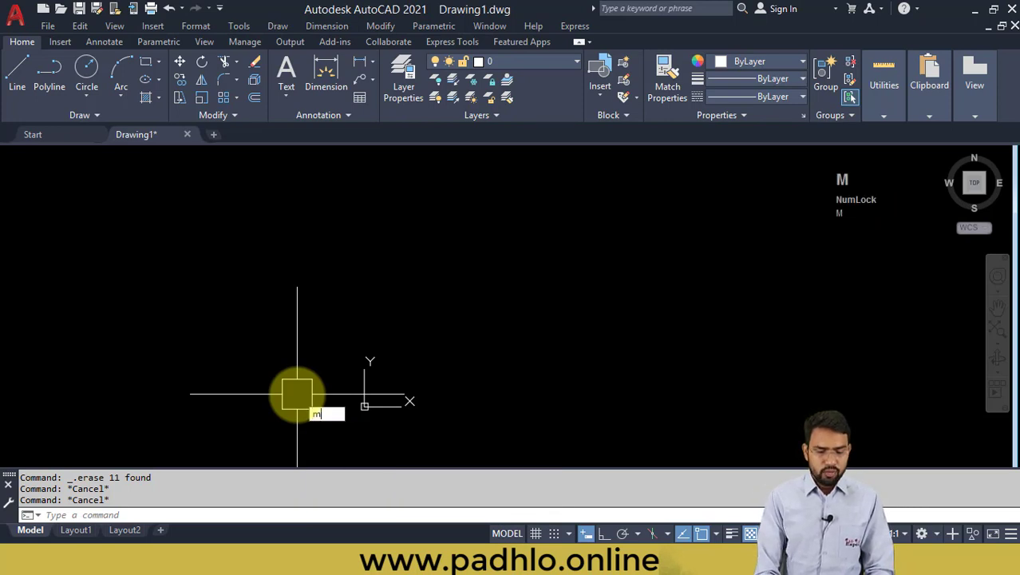
{"action": "key", "text": "BackSpace"}
{"action": "key", "text": "BackSpace"}
{"action": "type", "text": "limits]\\'"}
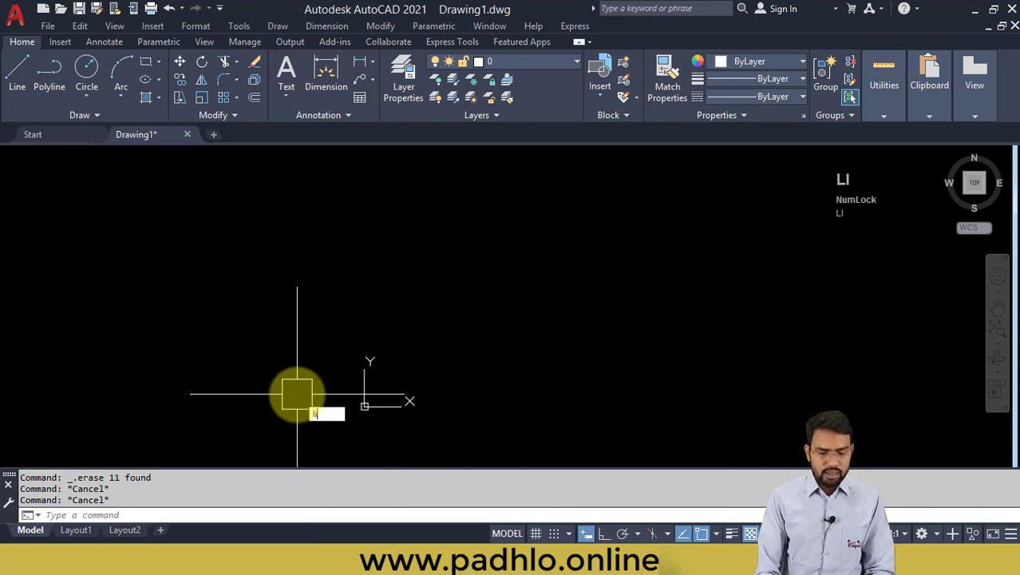
{"action": "key", "text": "BackSpace"}
{"action": "key", "text": "BackSpace"}
{"action": "key", "text": "BackSpace"}
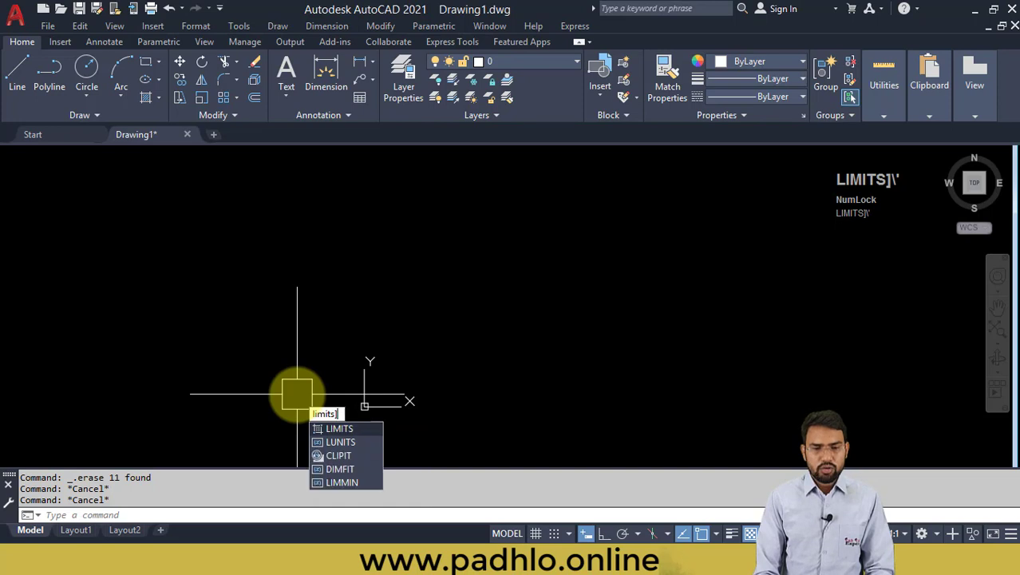
{"action": "key", "text": "Return"}
{"action": "type", "text": "off\\"}
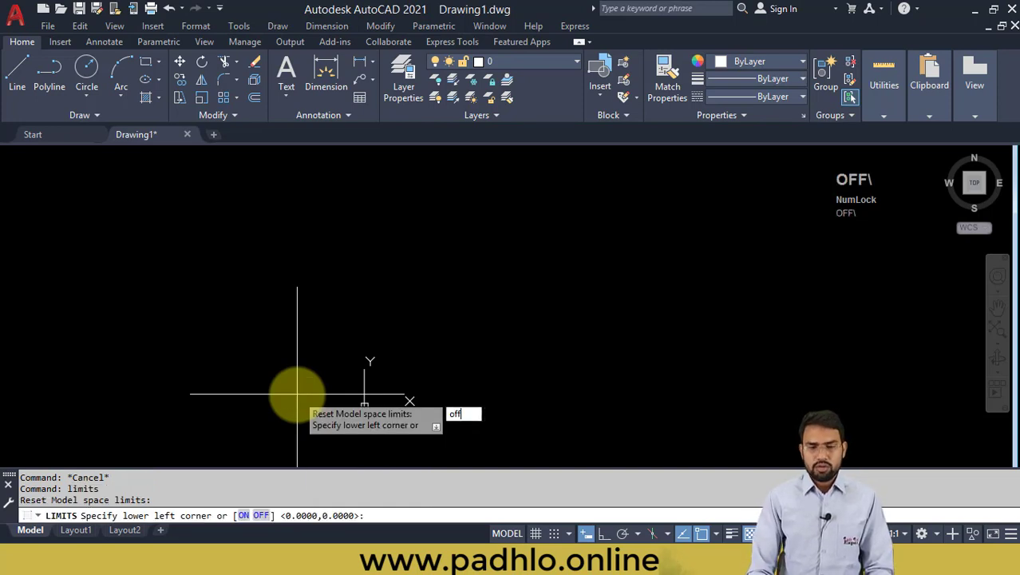
{"action": "key", "text": "Return"}
Draw a long zigzag of connected line segments across the drawing area, extending beyond the former limits on both sides
{"action": "key", "text": "space"}
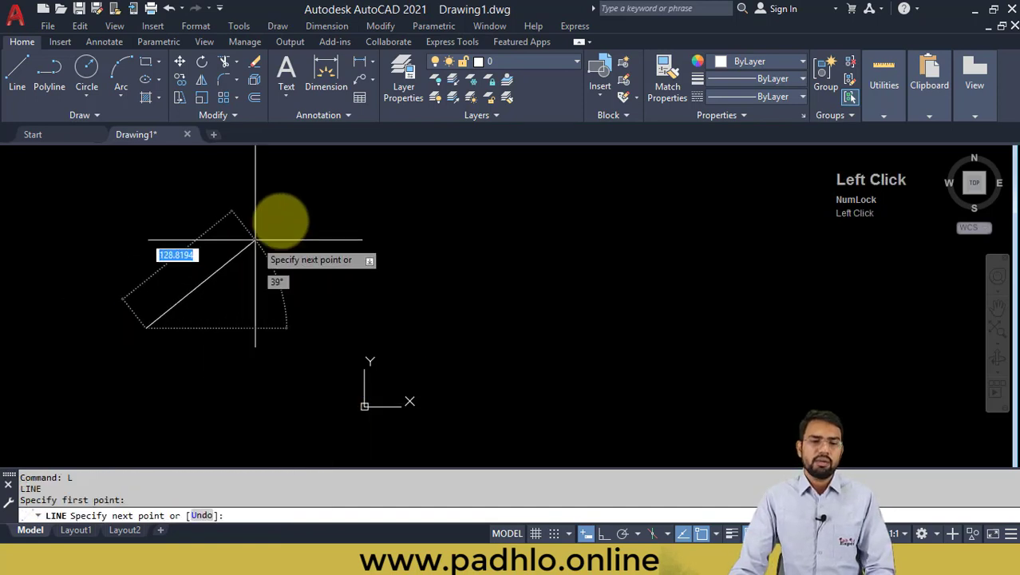
{"action": "left_click", "coordinate": [280, 221]}
{"action": "left_click", "coordinate": [216, 360]}
{"action": "left_click", "coordinate": [431, 348]}
{"action": "left_click", "coordinate": [789, 276]}
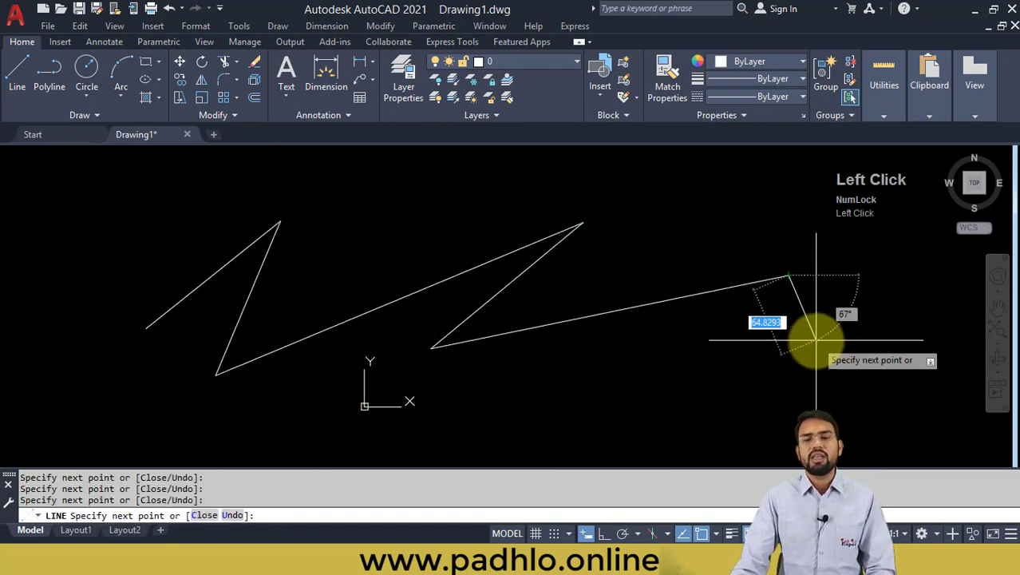
{"action": "left_click", "coordinate": [815, 340]}
{"action": "left_click", "coordinate": [714, 383]}
{"action": "left_click", "coordinate": [631, 372]}
{"action": "key", "text": "Escape"}
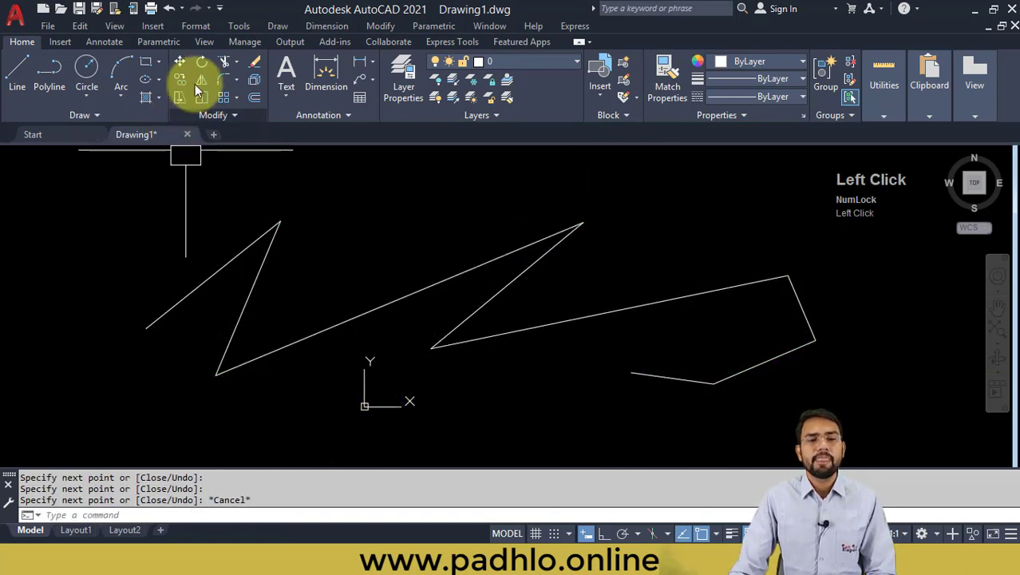
{"action": "left_click", "coordinate": [197, 26]}
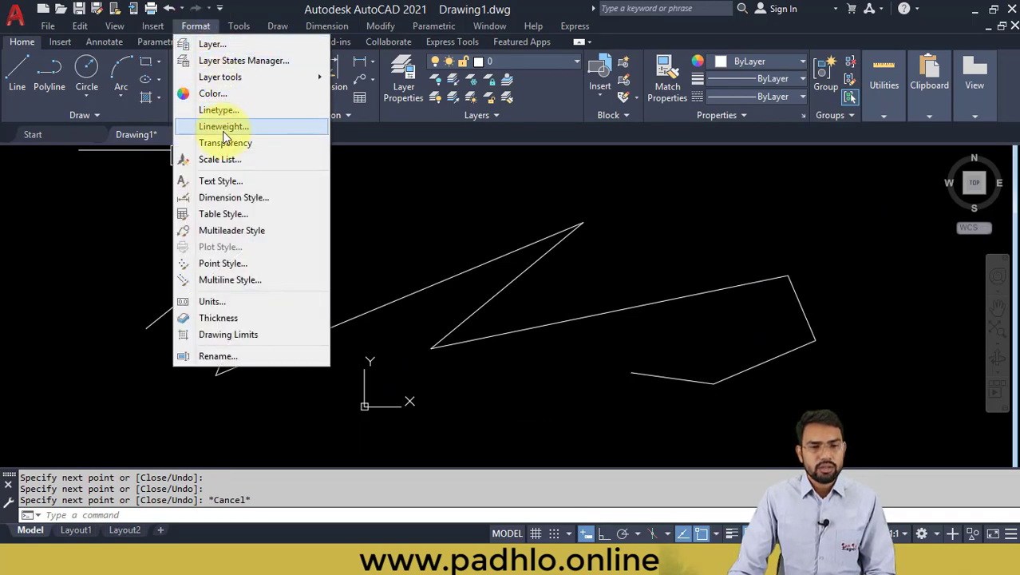
{"action": "mouse_move", "coordinate": [154, 28]}
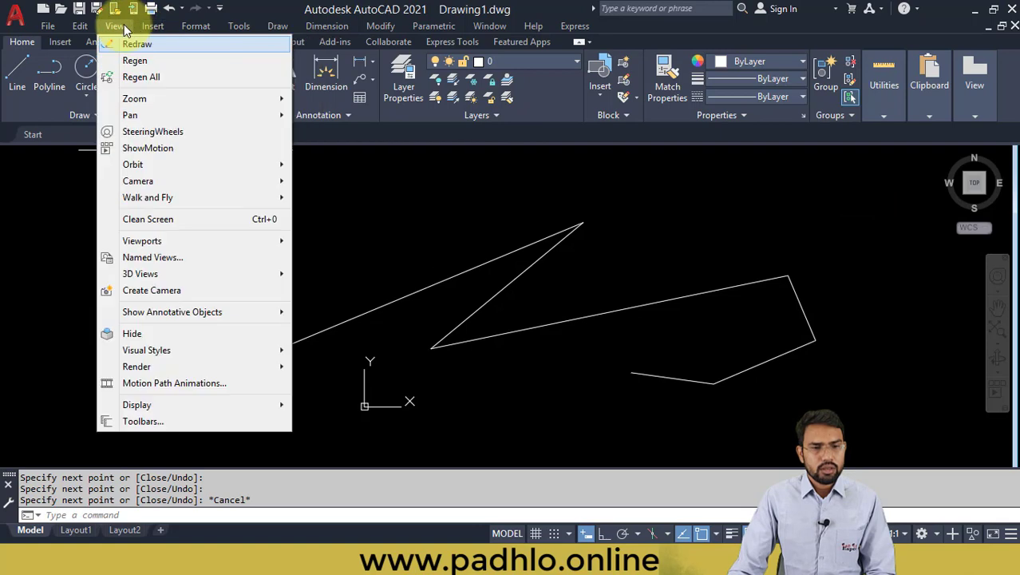
{"action": "mouse_move", "coordinate": [91, 29]}
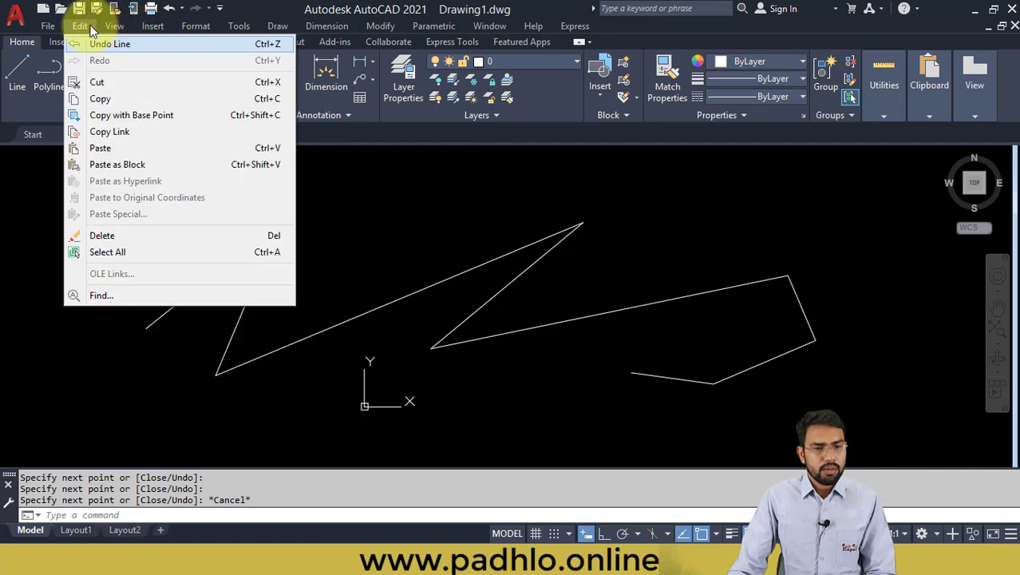
{"action": "mouse_move", "coordinate": [190, 25]}
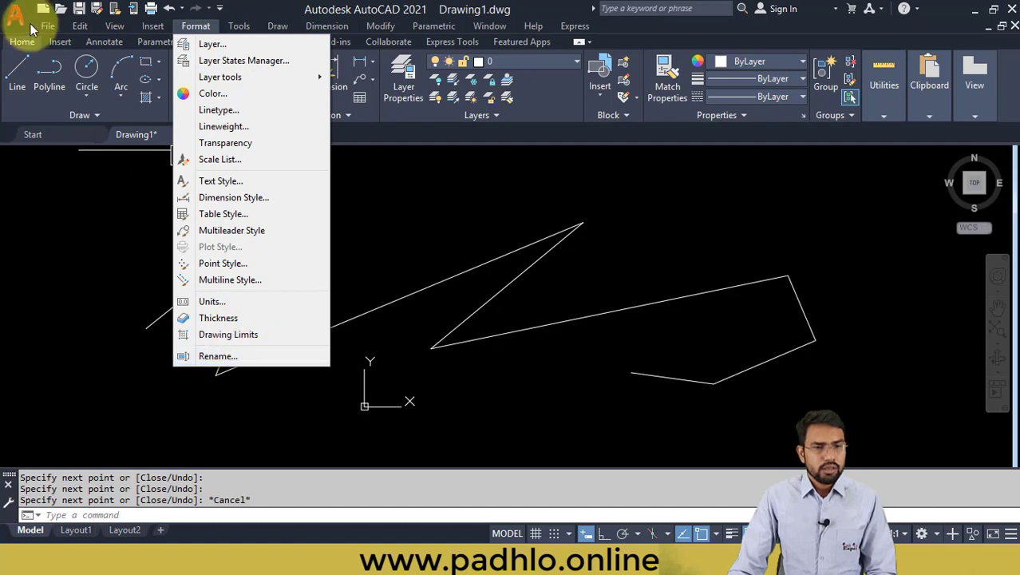
{"action": "mouse_move", "coordinate": [48, 25]}
{"action": "left_click", "coordinate": [441, 179]}
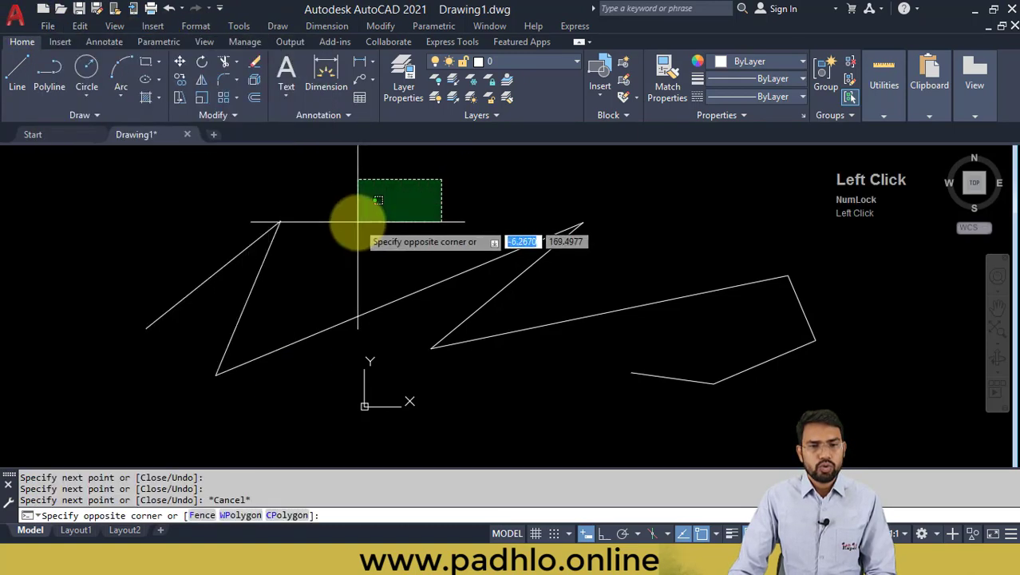
Search the application's commands for "limits", start Drawing Limits from the results, and exit it without setting any limits
{"action": "left_click", "coordinate": [349, 224]}
{"action": "left_click", "coordinate": [48, 26]}
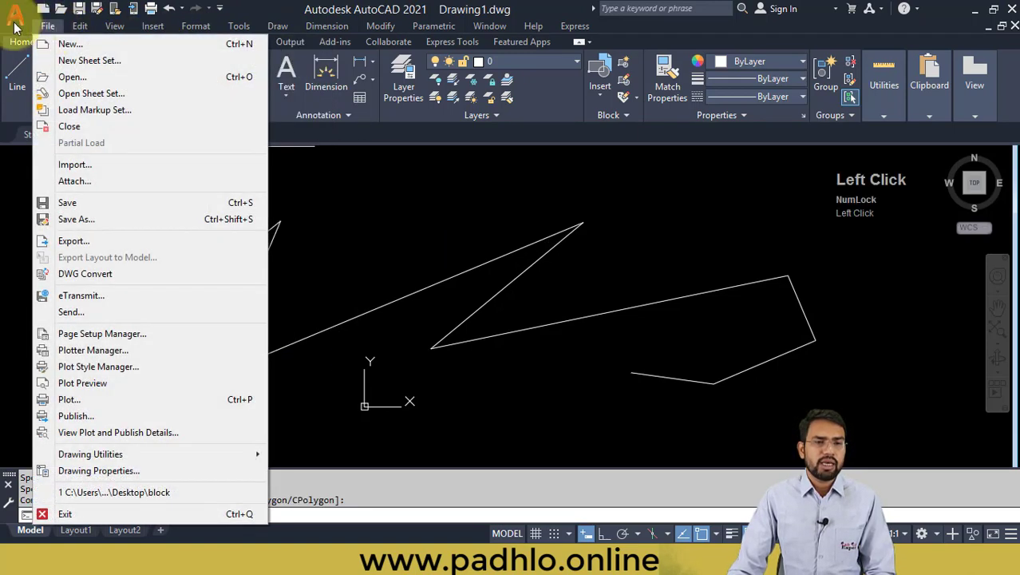
{"action": "left_click", "coordinate": [14, 25]}
{"action": "left_click", "coordinate": [15, 16]}
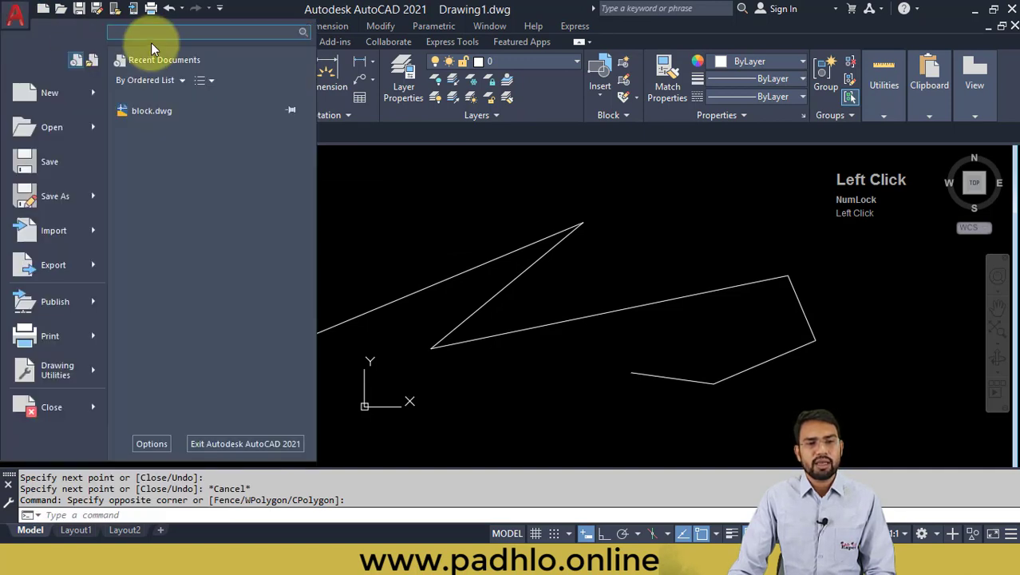
{"action": "type", "text": "li"}
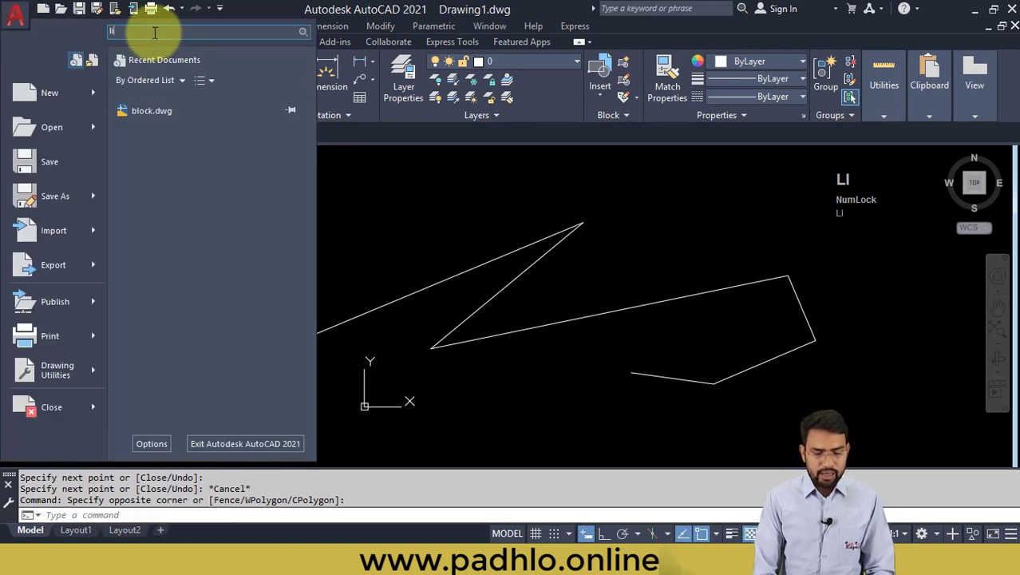
{"action": "type", "text": "mits"}
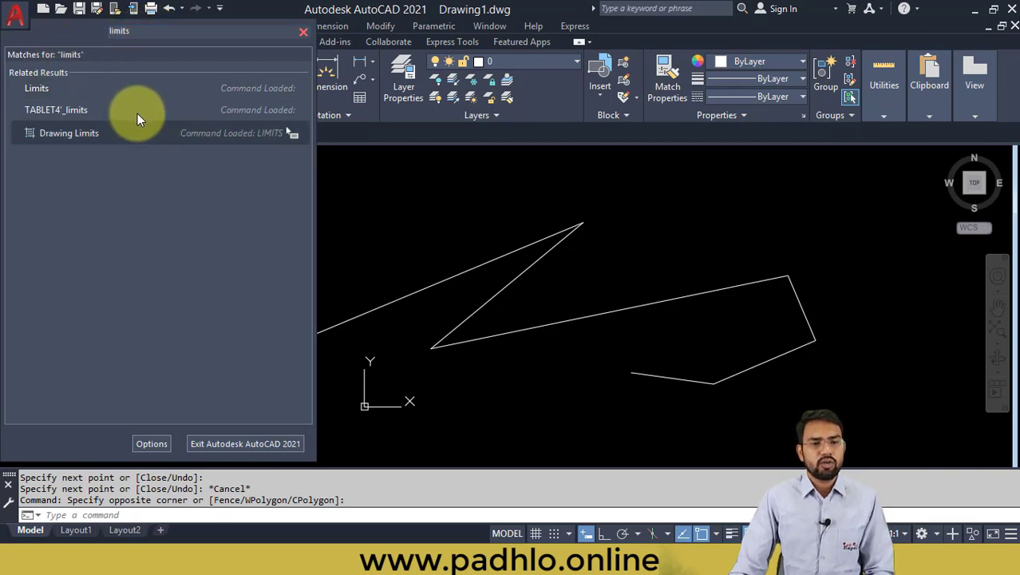
{"action": "left_click", "coordinate": [272, 133]}
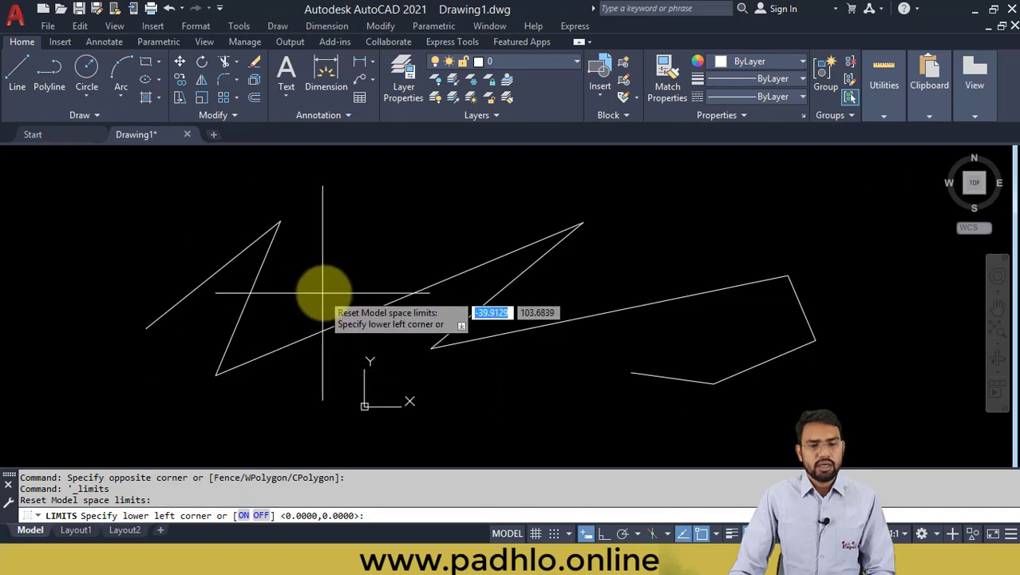
{"action": "key", "text": "Escape"}
Locate the Drawing Limits command among the drawing format settings without starting it
{"action": "left_click", "coordinate": [238, 29]}
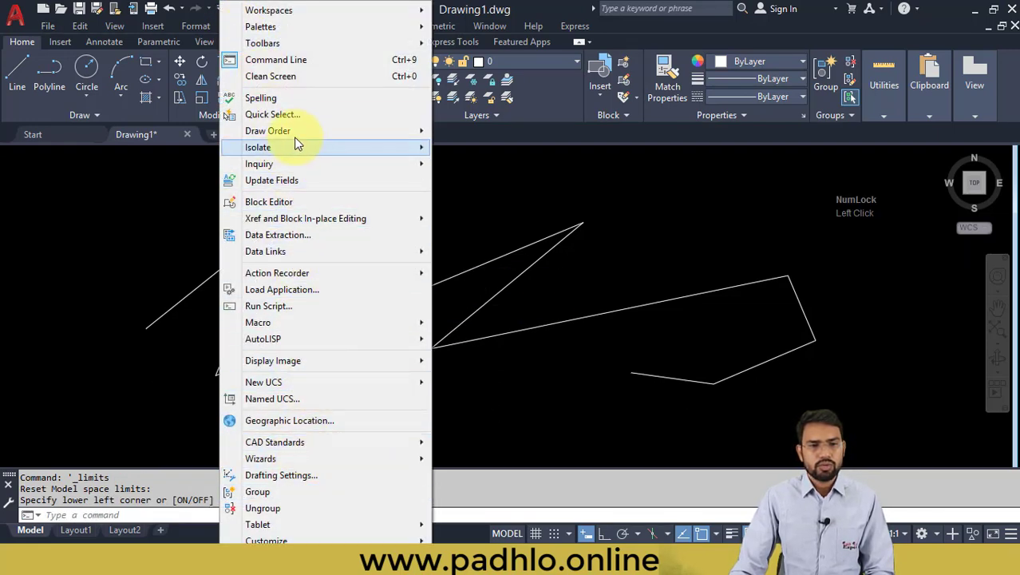
{"action": "left_click", "coordinate": [161, 241]}
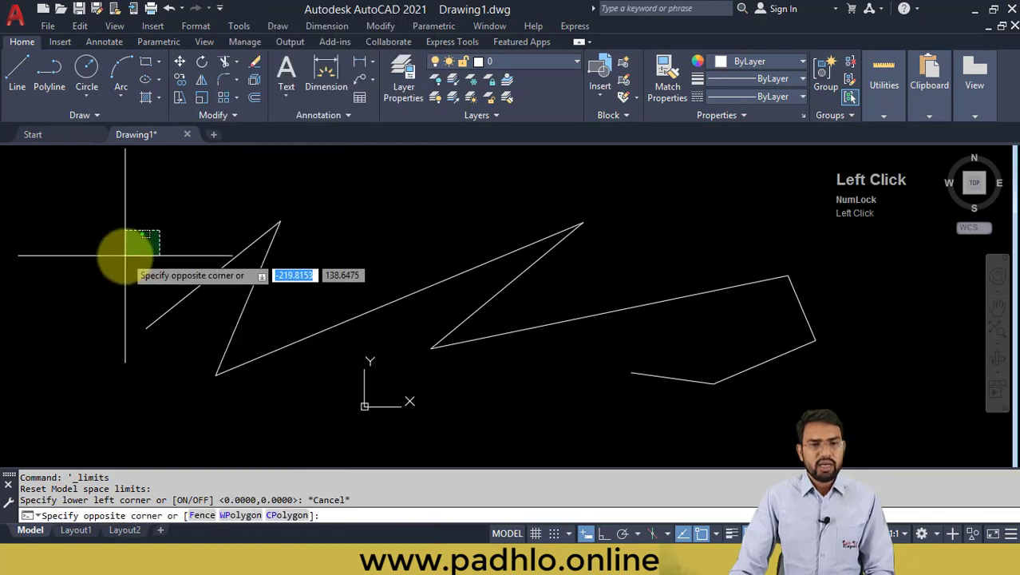
{"action": "left_click", "coordinate": [194, 26]}
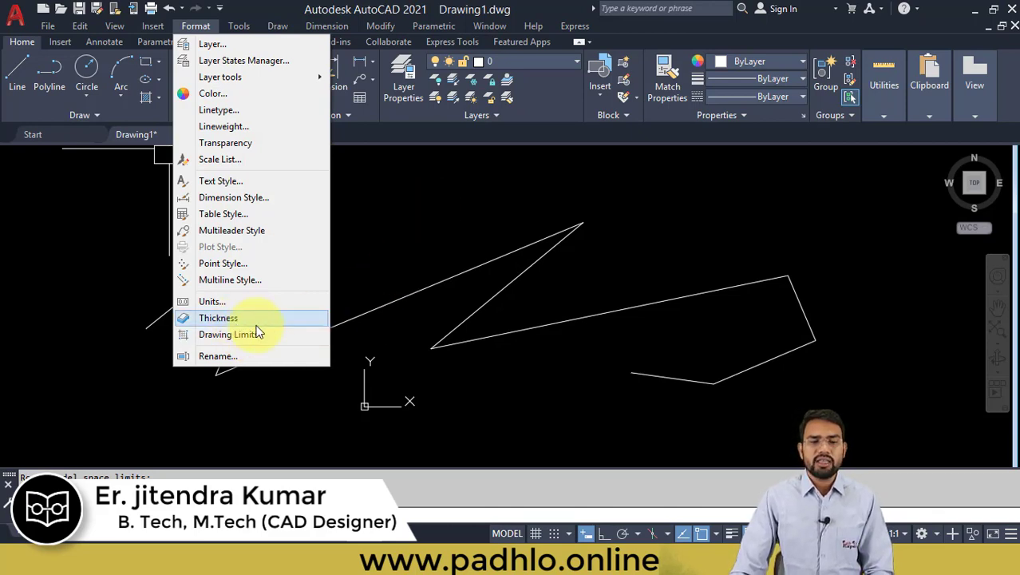
{"action": "left_click", "coordinate": [397, 228]}
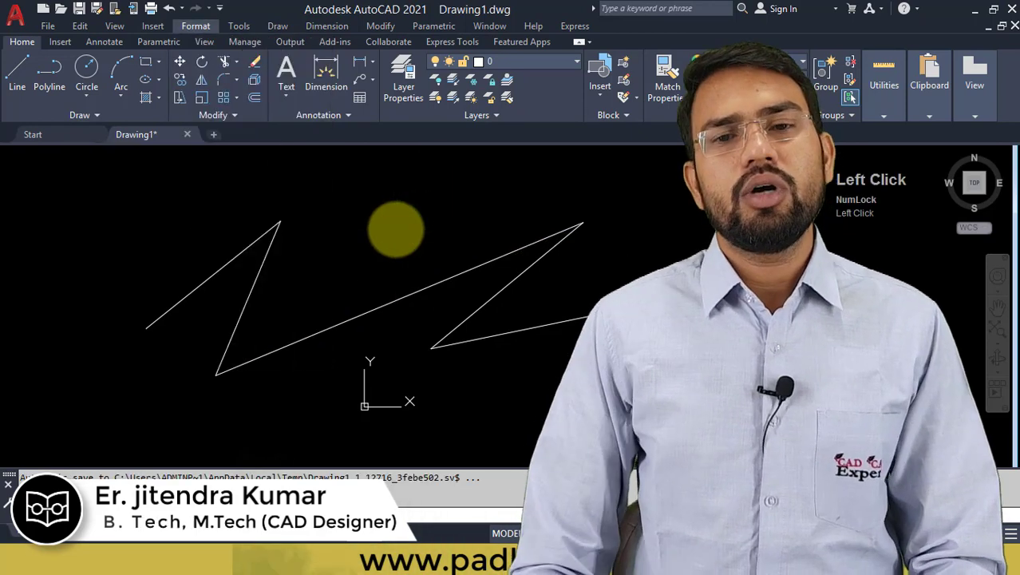